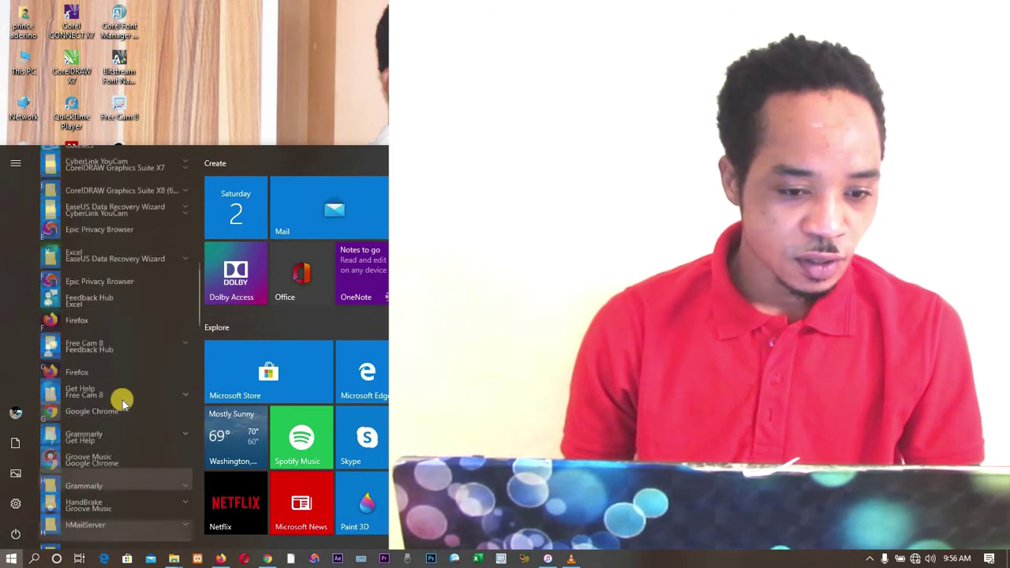
Step: Launch Microsoft Office Word 2007 from the Microsoft Office folder in the list of installed programs
scroll(122, 402, "down", 6)
scroll(122, 402, "down", 5)
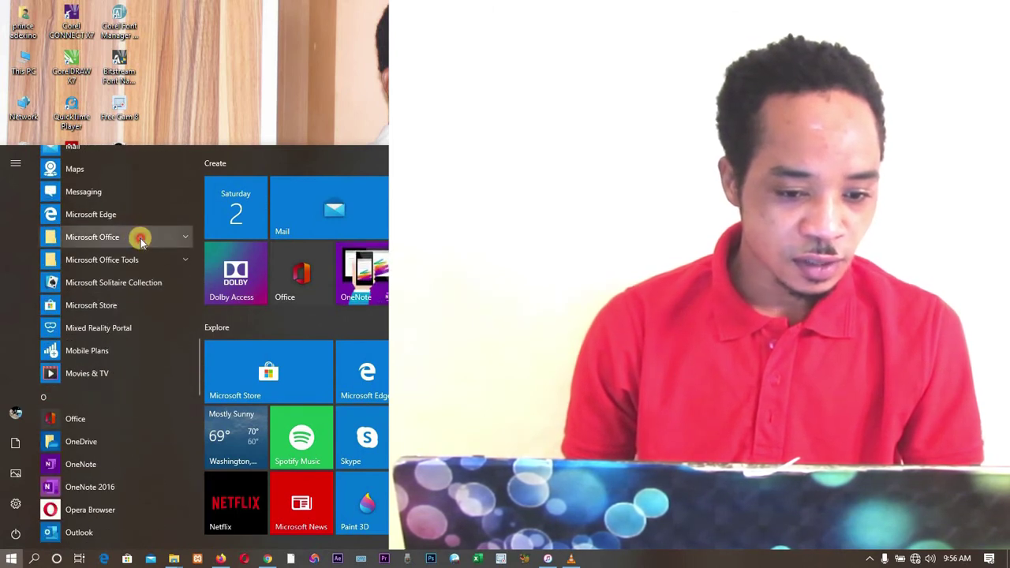
left_click(140, 237)
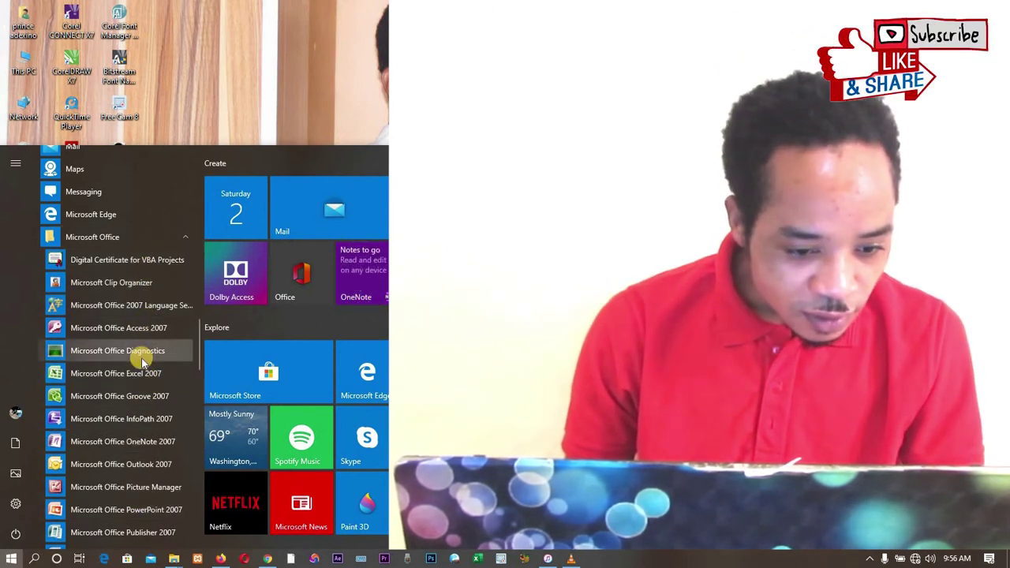
scroll(140, 354, "down", 1)
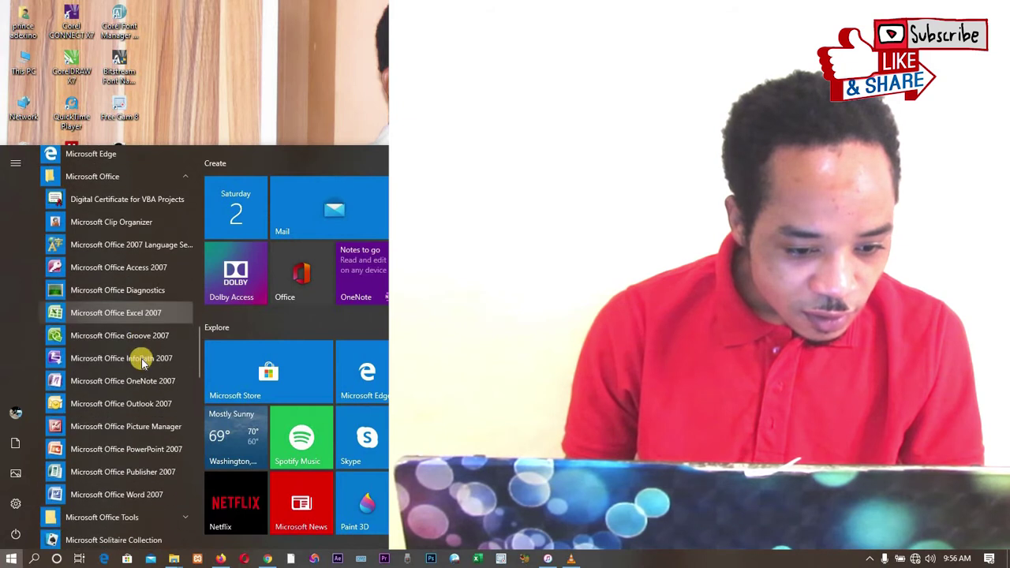
left_click(126, 495)
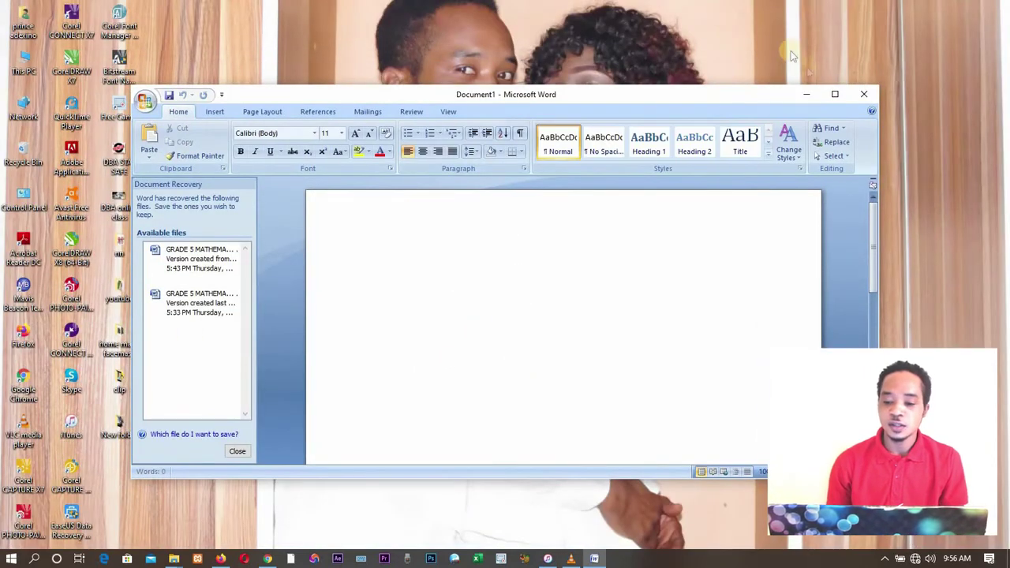
Step: Maximize the Word window, dismiss the Document Recovery list and place the cursor on the blank page
left_click(836, 95)
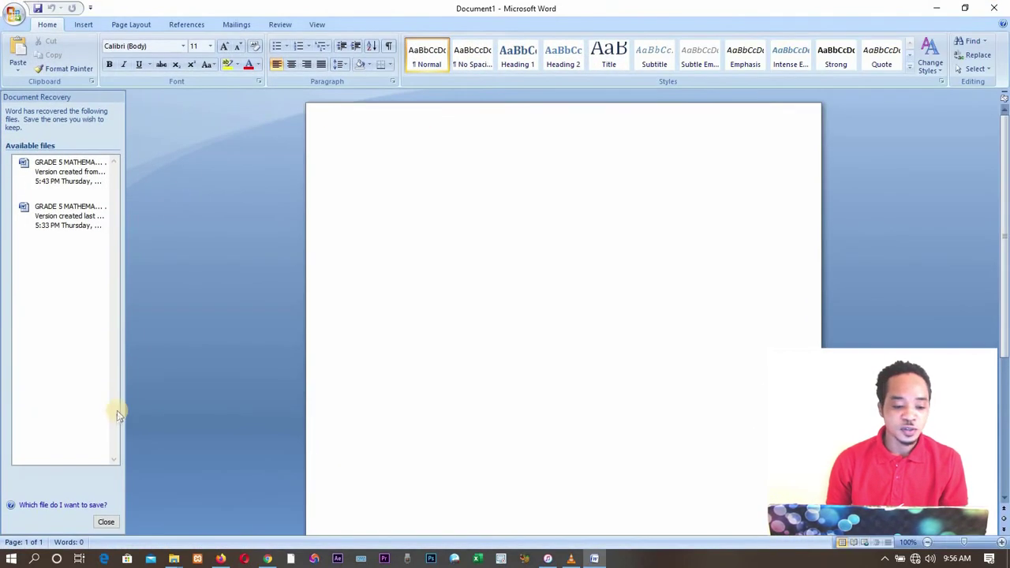
left_click(107, 522)
left_click(305, 190)
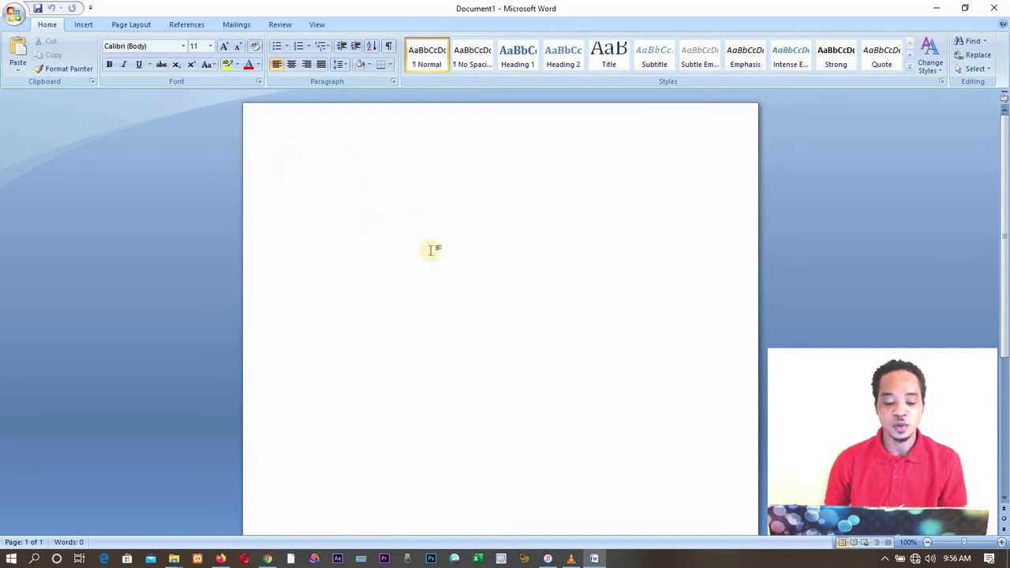
Step: Enter some random filler text on the first line of the blank page and erase all of it
type("dadasasaassa")
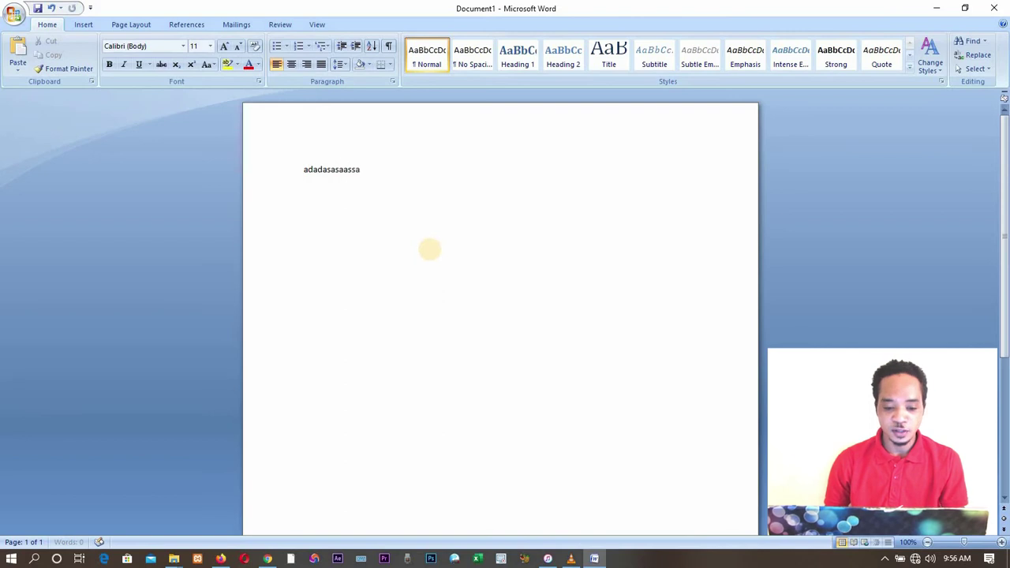
type("s saasjasah si asas")
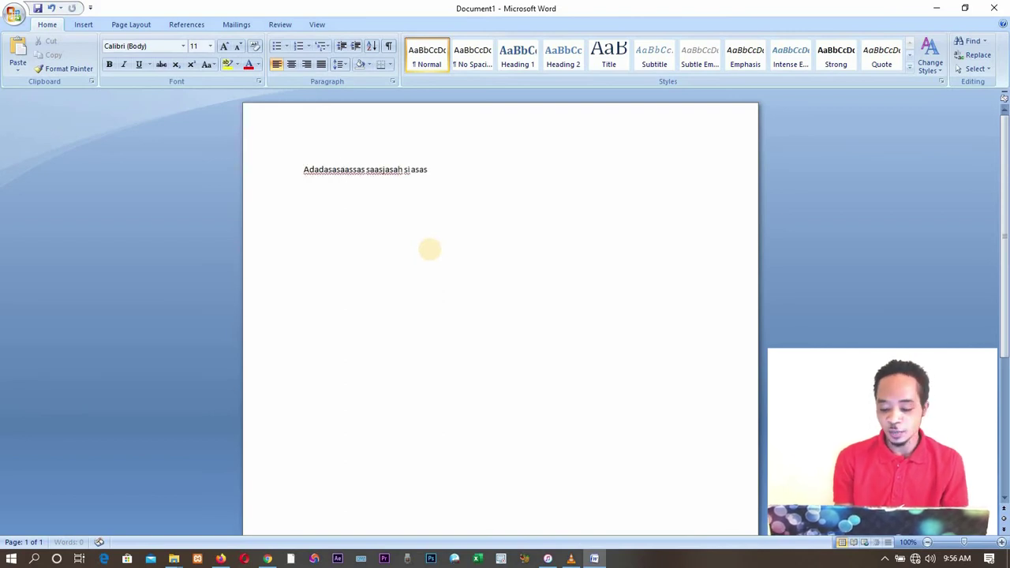
key("BackSpace")
key("BackSpace")
key("BackSpace")
key("BackSpace")
key("BackSpace")
key("BackSpace")
key("BackSpace")
key("BackSpace")
key("BackSpace")
key("BackSpace")
key("BackSpace")
key("BackSpace")
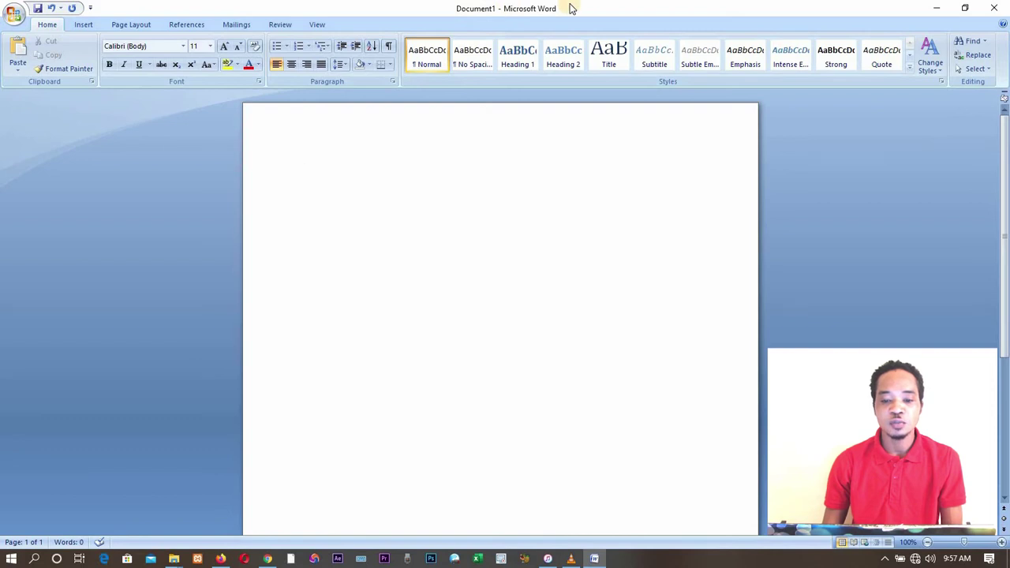
left_click(16, 14)
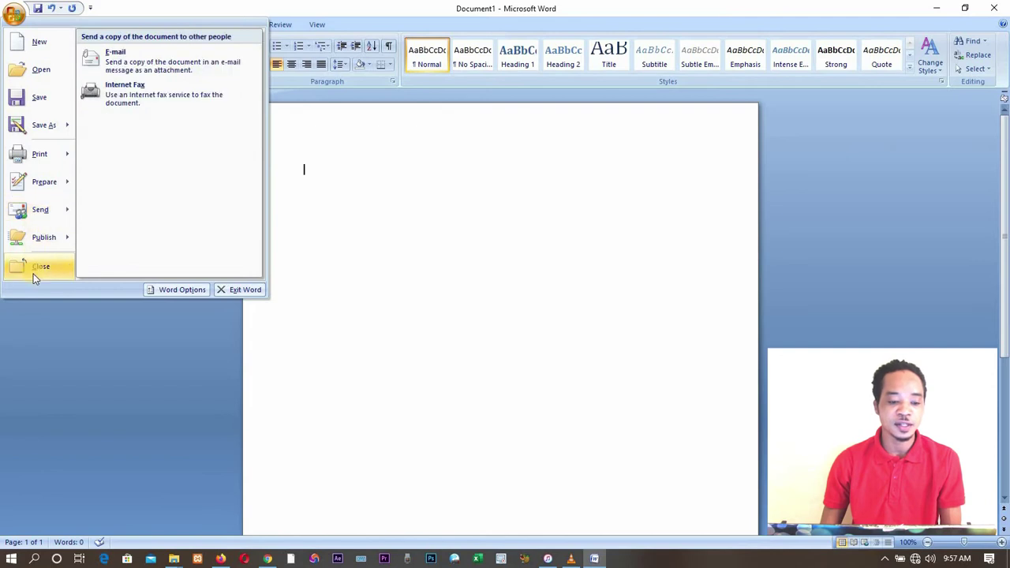
left_click(84, 301)
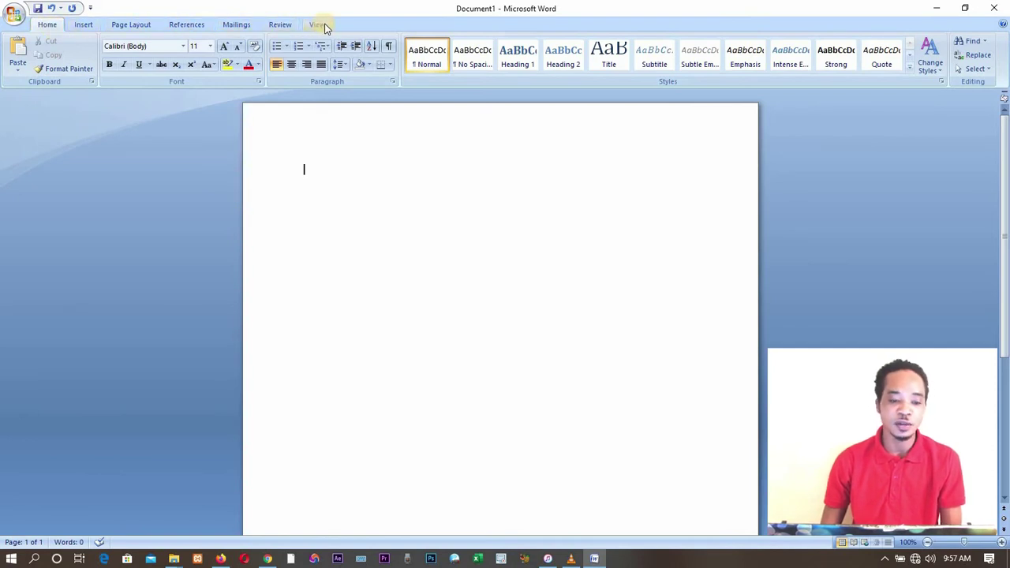
Step: Insert a table with four columns and six rows at the start of the blank document
left_click(85, 25)
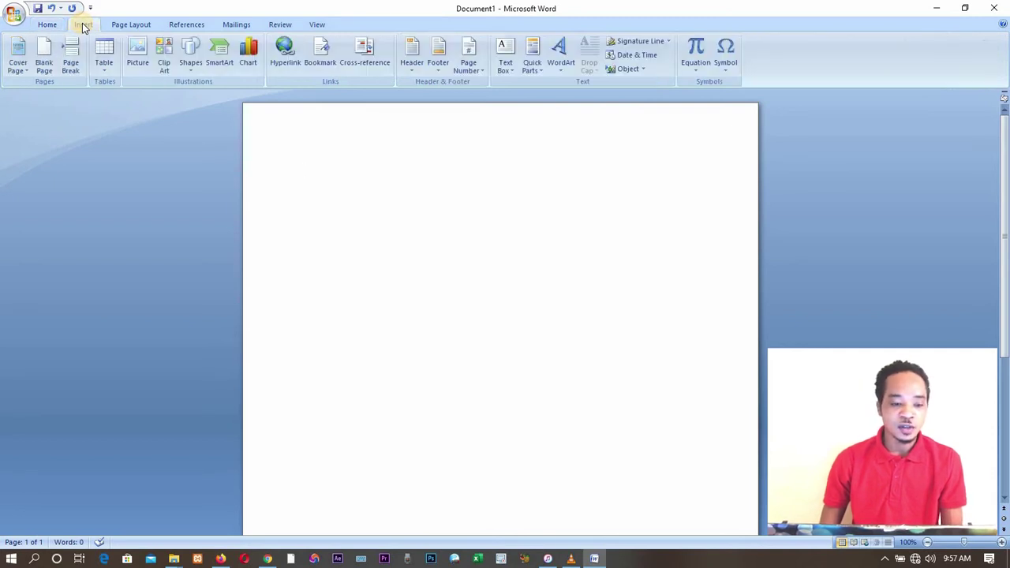
left_click(114, 78)
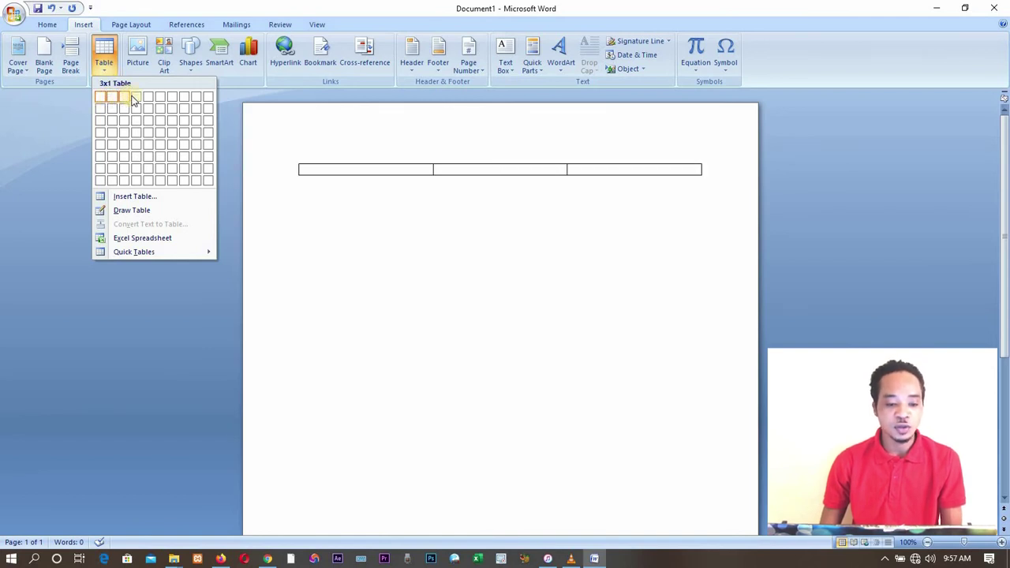
left_click(137, 153)
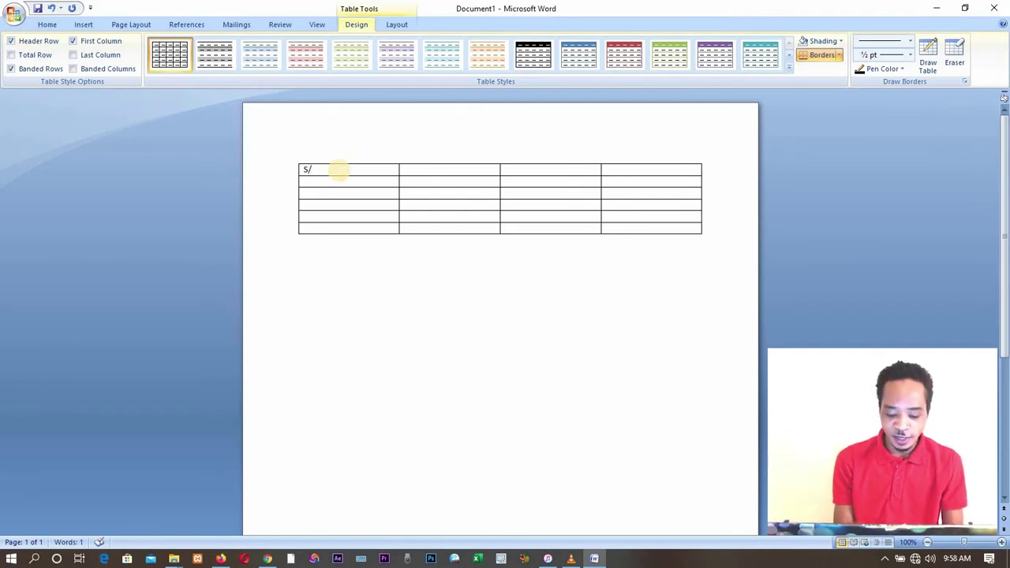
Step: Fill the table's header row with S/N, PRODUCTS, UNIT PER PRICE and AMOUNT
left_click(452, 169)
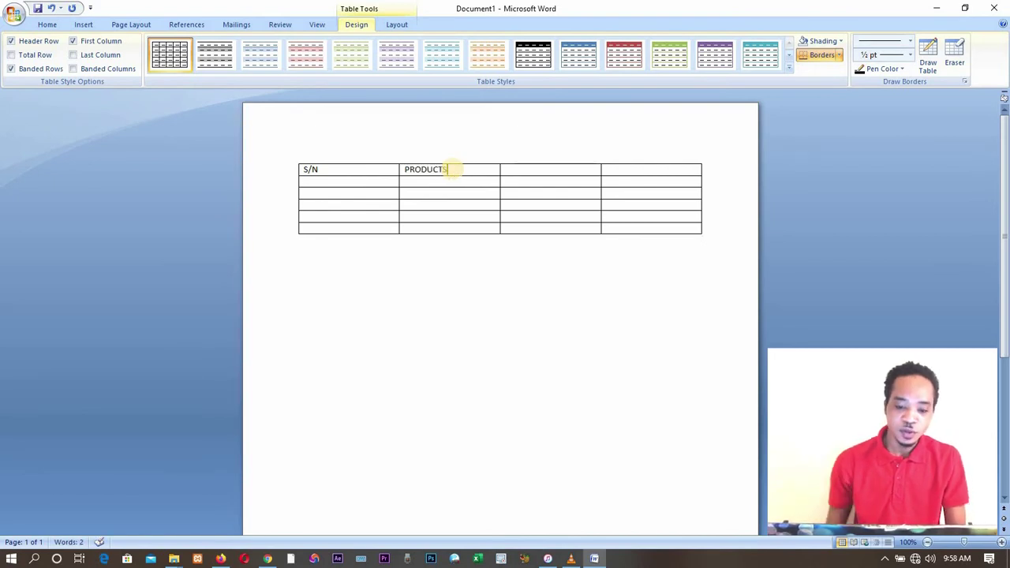
left_click(526, 168)
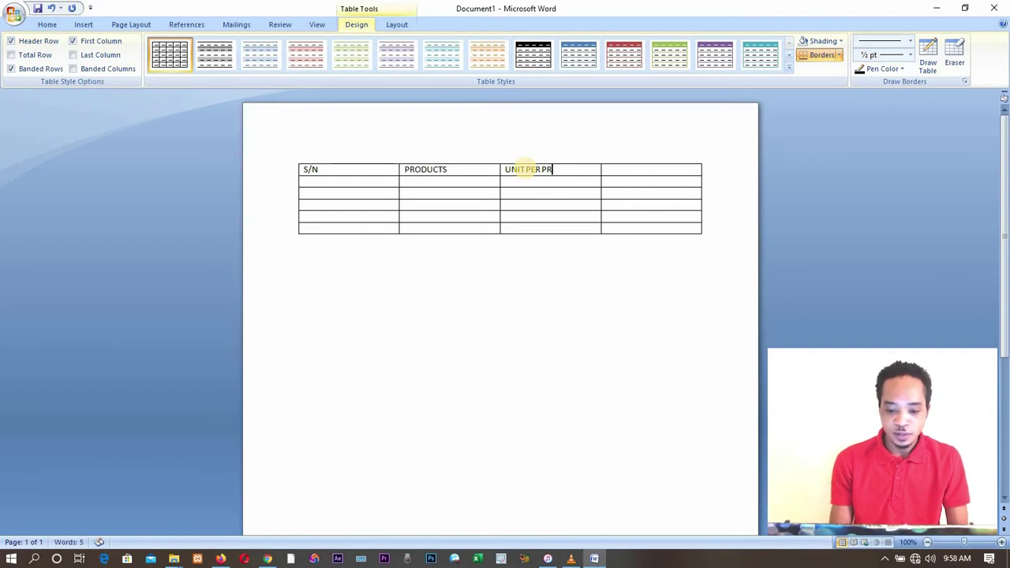
left_click(624, 168)
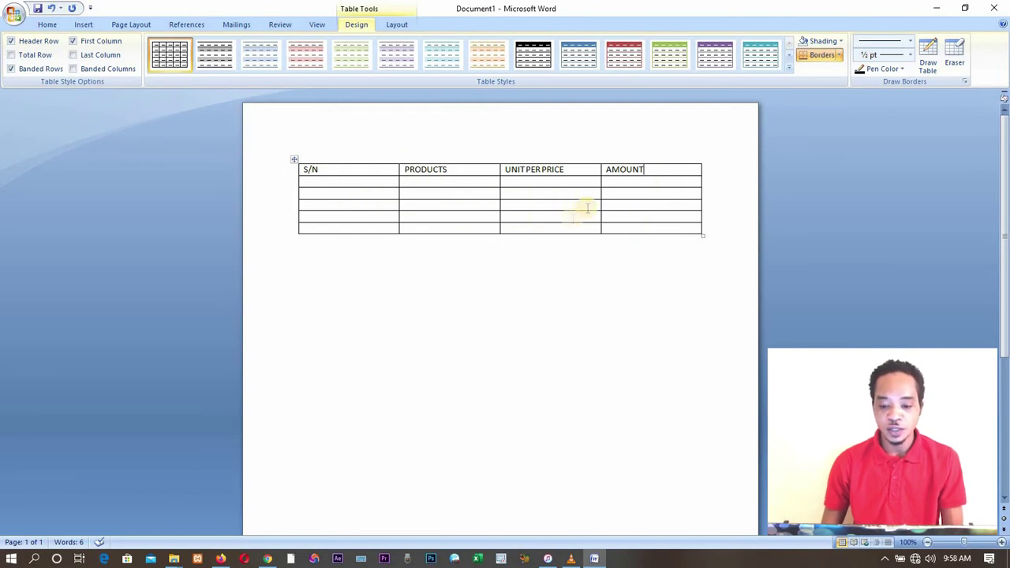
Step: Insert a new column to the right of the AMOUNT column
right_click(681, 168)
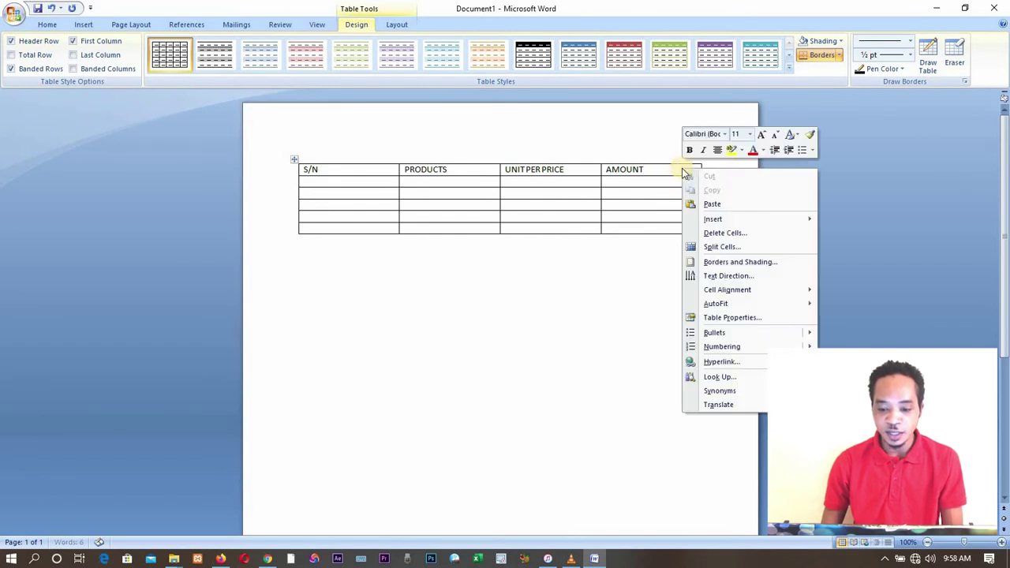
mouse_move(714, 221)
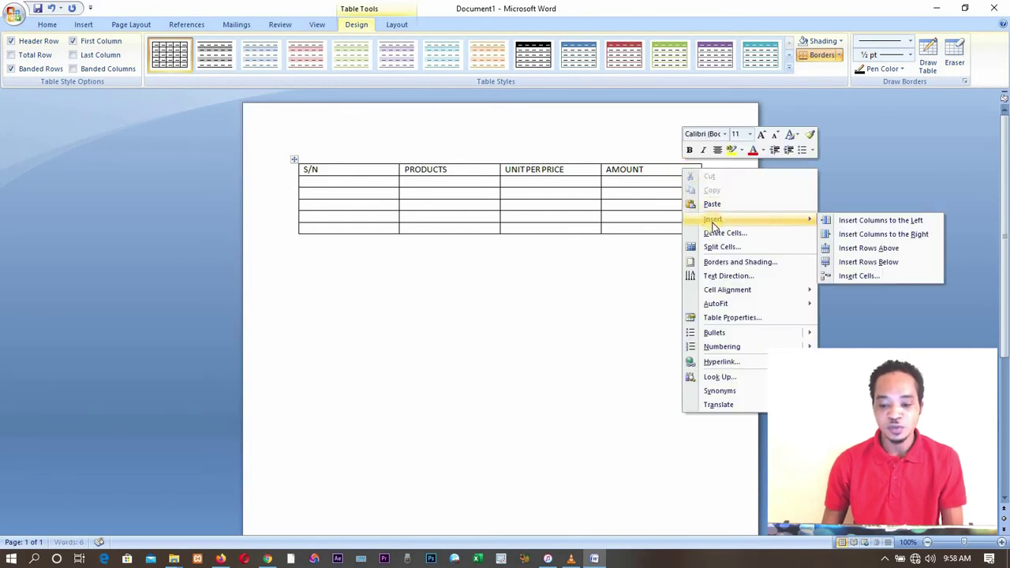
left_click(851, 237)
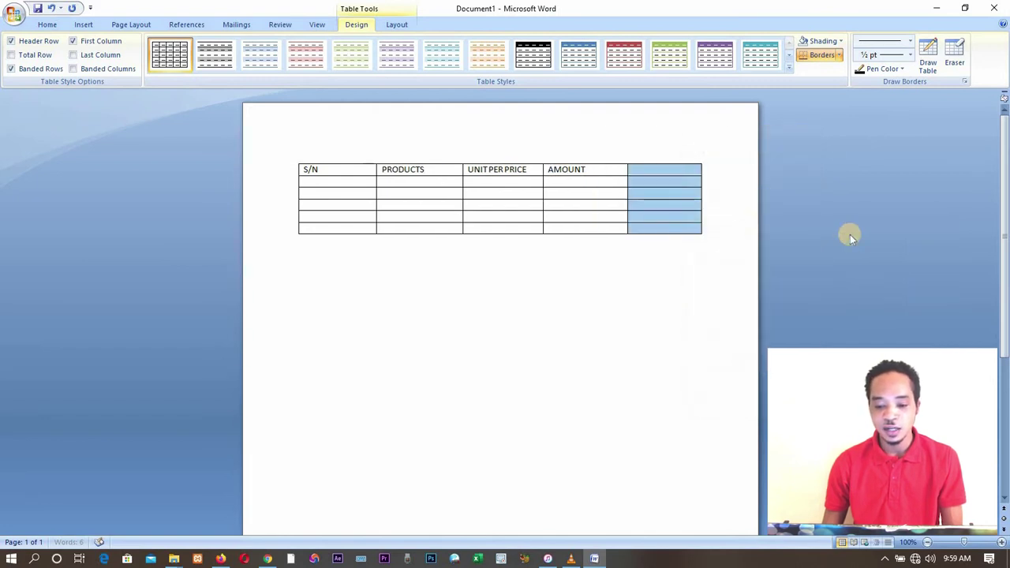
Step: Change the fourth column's heading to QUANTITY and give the new fifth column the heading AMOUNT
left_click(663, 171)
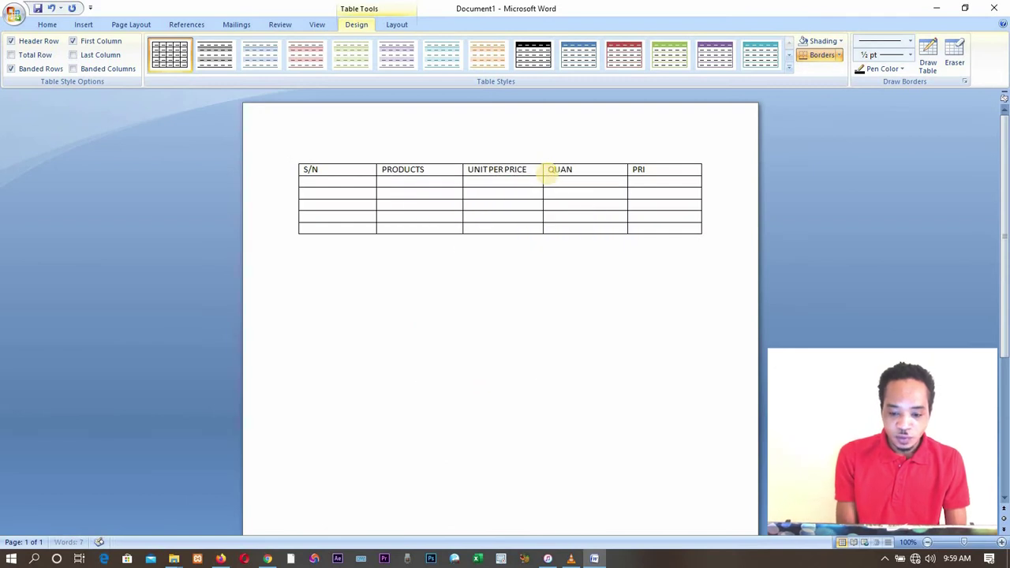
type("TITY")
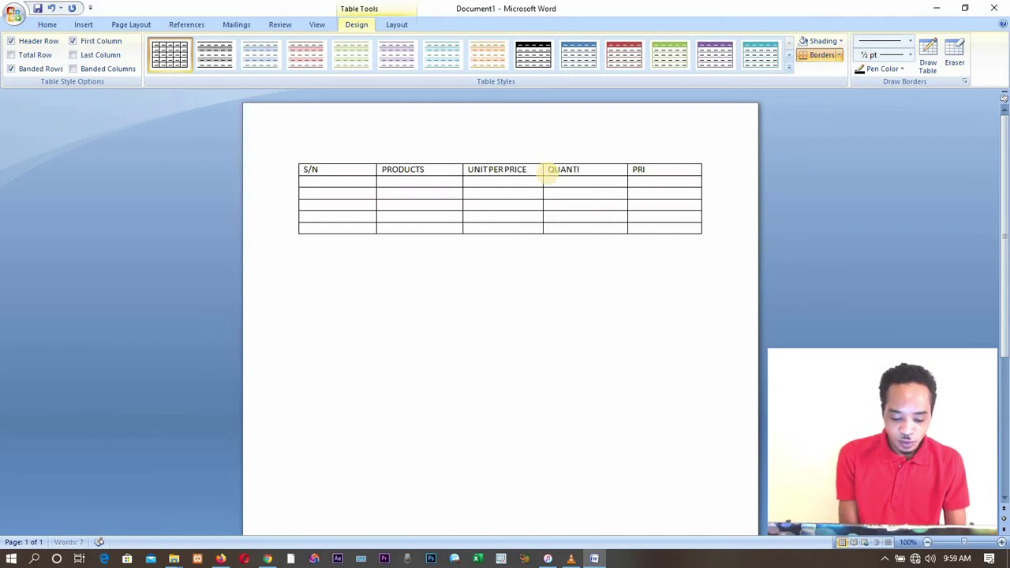
double_click(638, 171)
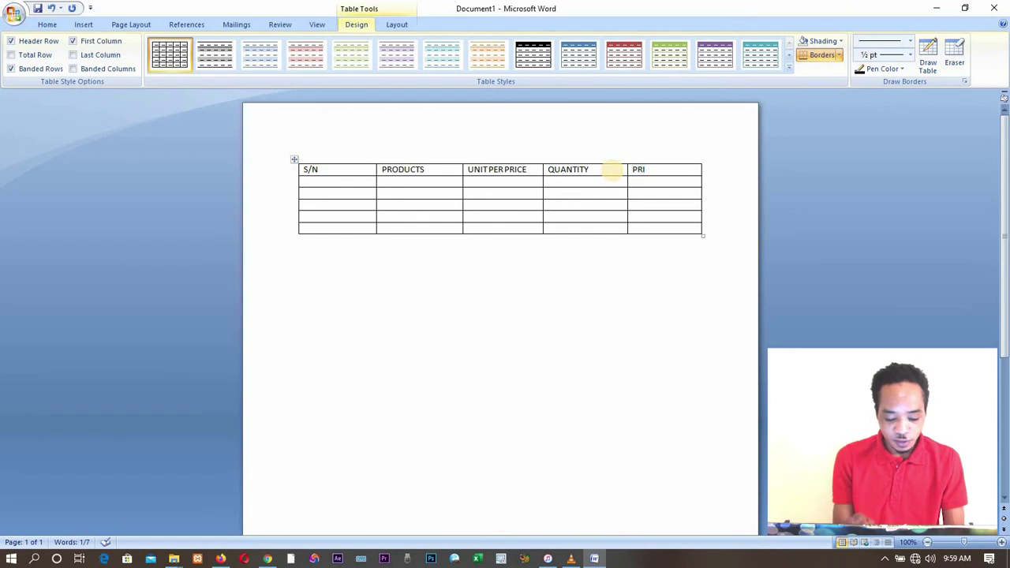
type("AMOUNT")
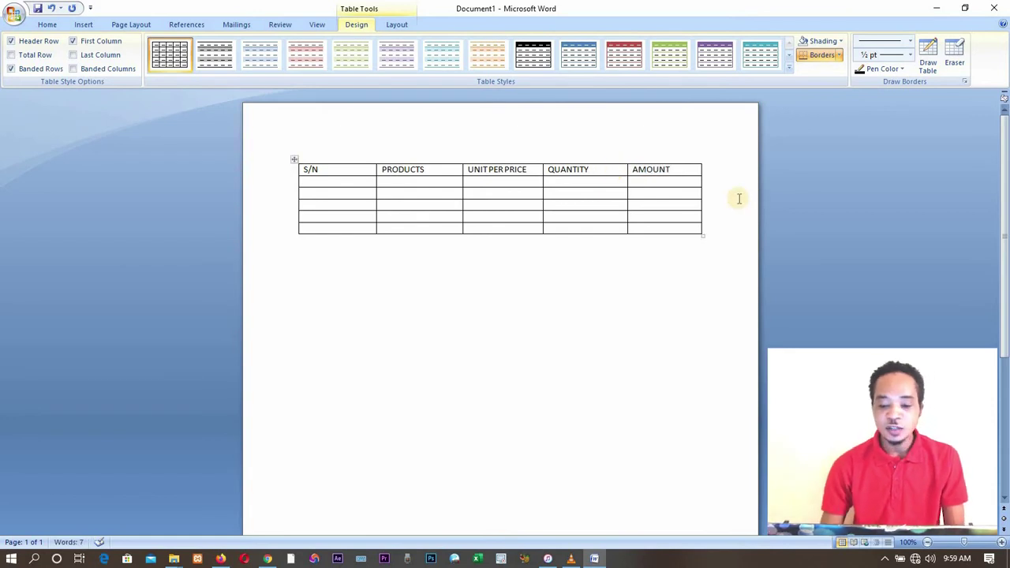
Step: Try inserting a column to the left of the AMOUNT column, and undo the insertion
left_click(690, 180)
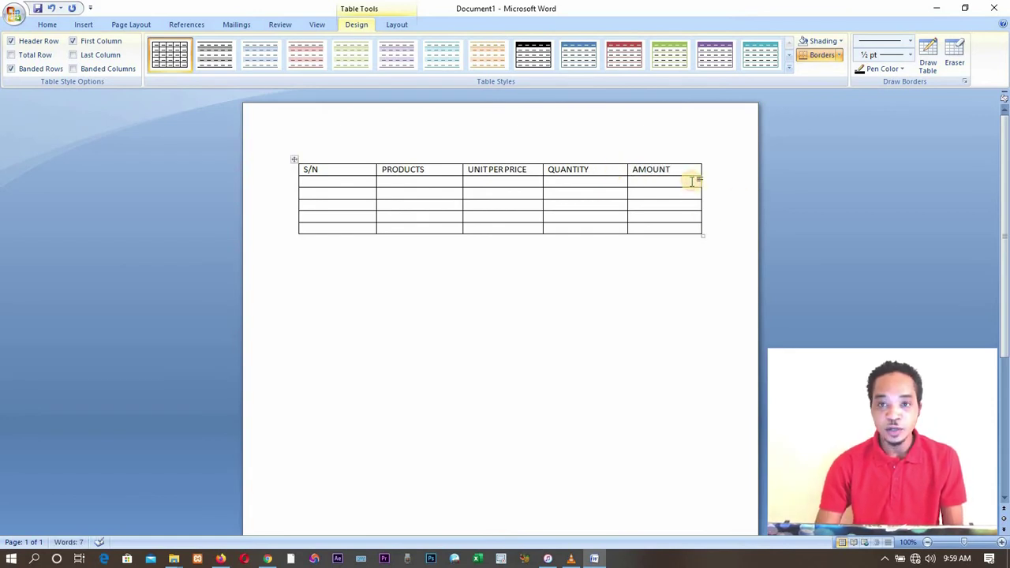
right_click(690, 181)
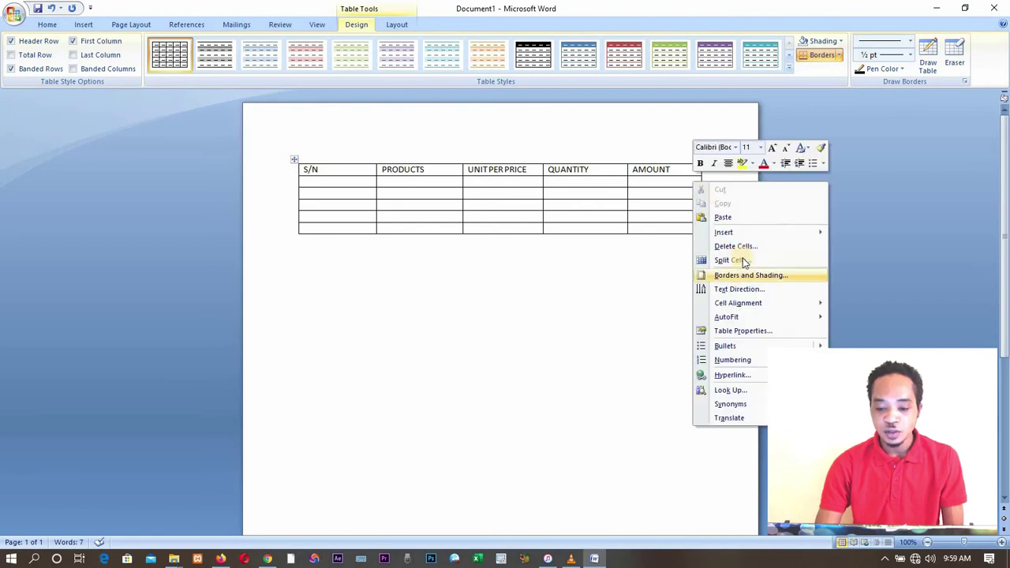
mouse_move(812, 230)
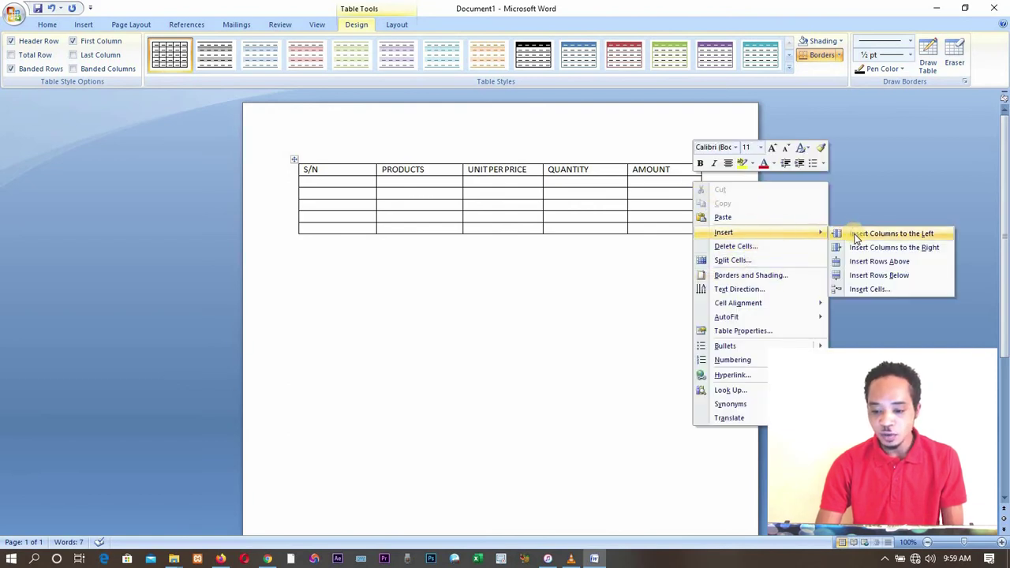
left_click(856, 237)
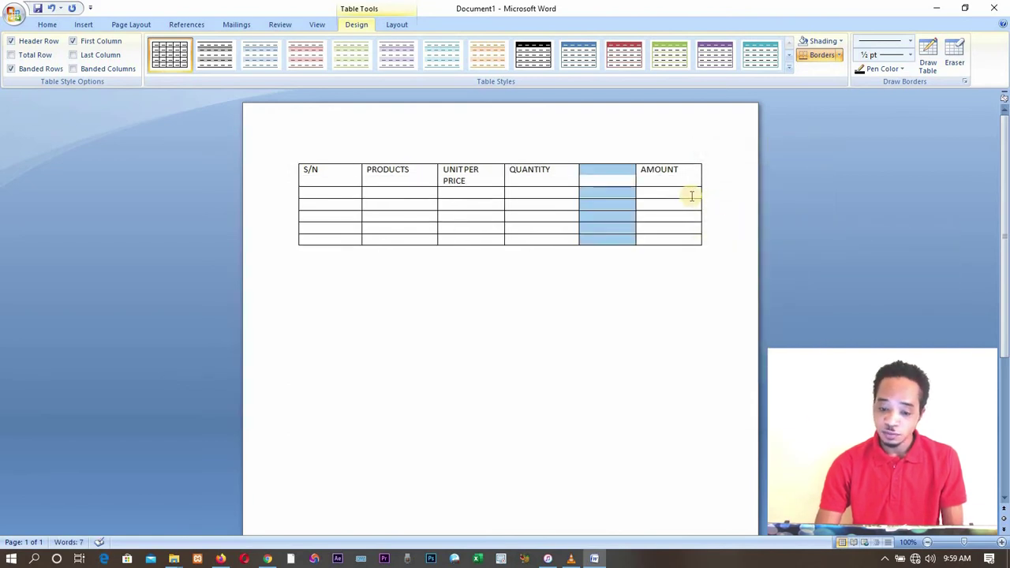
key("ctrl+z")
Step: Insert a column to the right of the AMOUNT column and give it the heading TOTAL
right_click(687, 171)
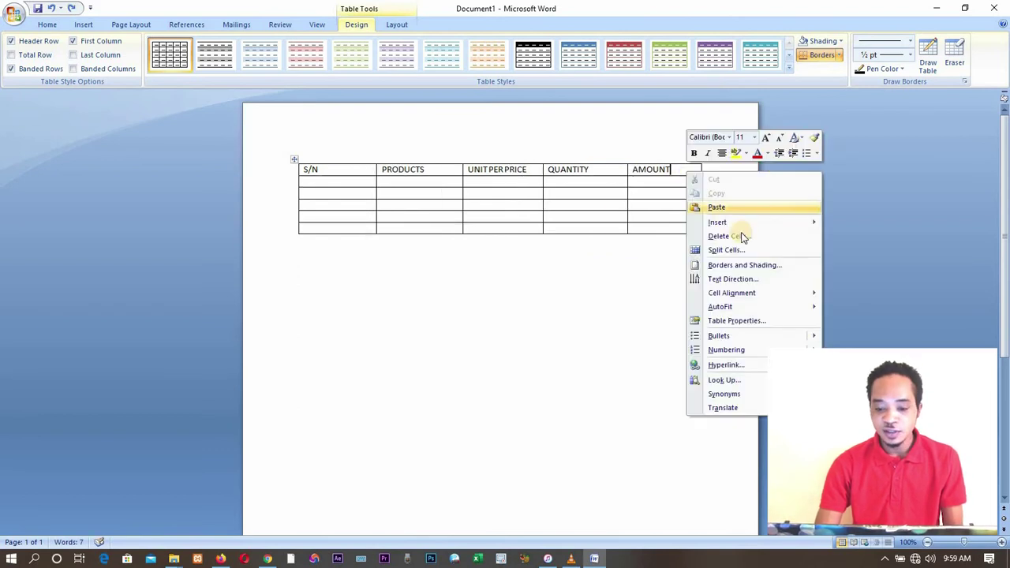
mouse_move(767, 223)
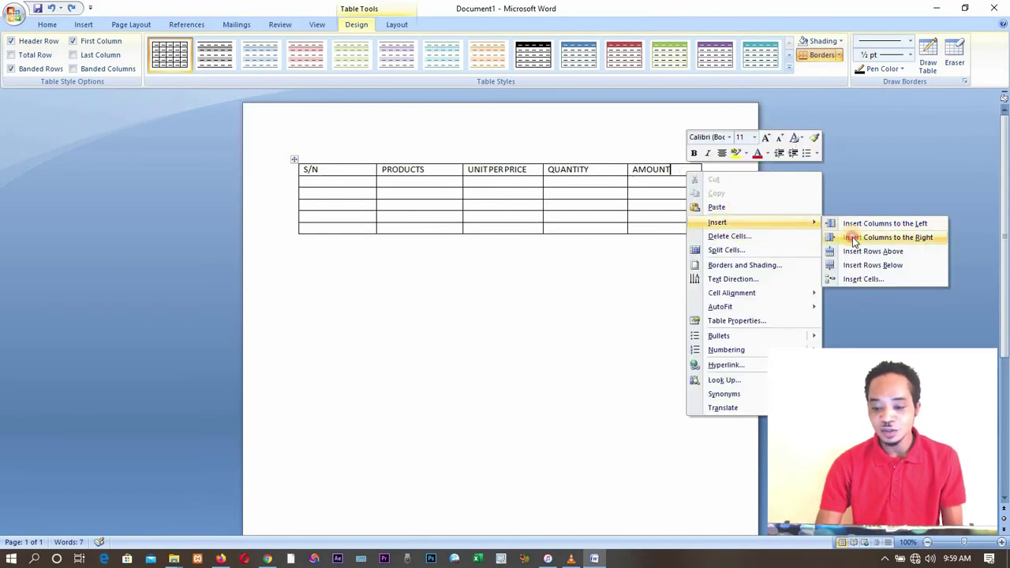
left_click(850, 237)
left_click(667, 181)
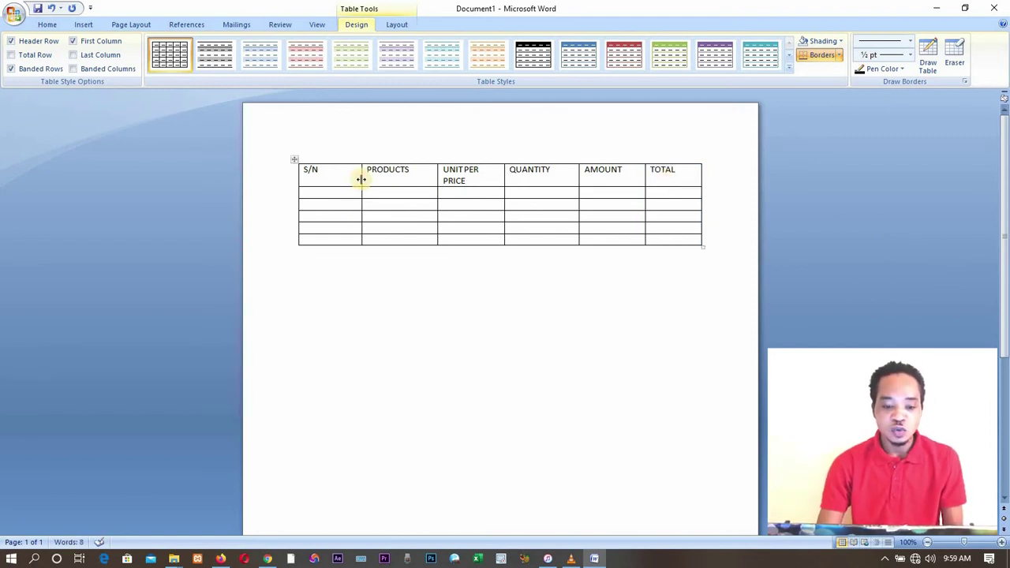
Step: Fill the five cells below the S/N heading with the numbers 1, 2, 3, 4 and 6
left_click(323, 192)
type("1")
left_click(331, 203)
type("2")
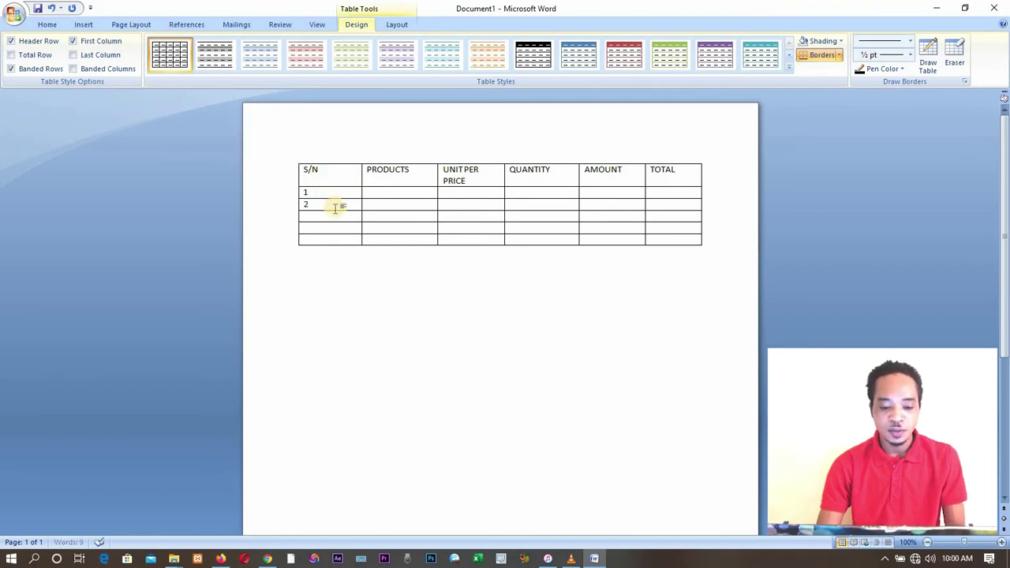
left_click(334, 215)
type("3")
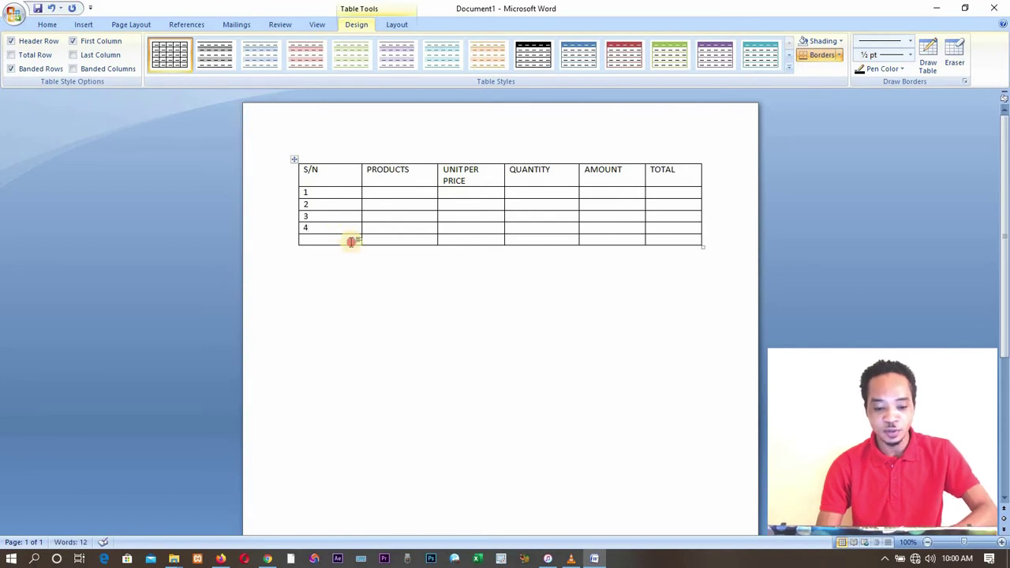
left_click(351, 241)
type("5")
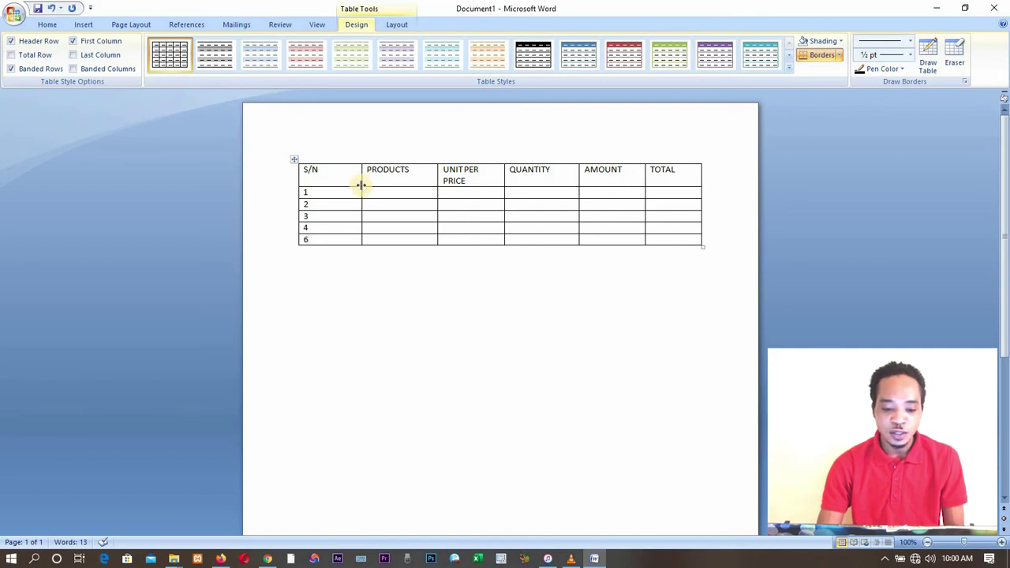
Step: Narrow the S/N column to roughly the width of its heading by moving its border with the PRODUCTS column
left_click_drag(362, 184, 324, 198)
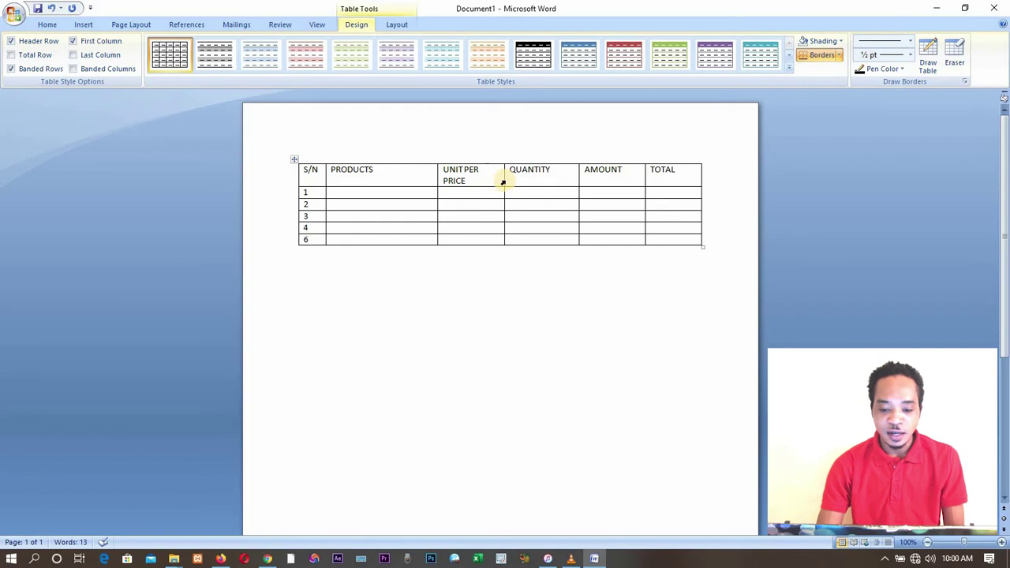
Step: Widen the UNIT PER PRICE column to fit its heading on one line, and make the header row bold and italic
left_click_drag(502, 181, 530, 185)
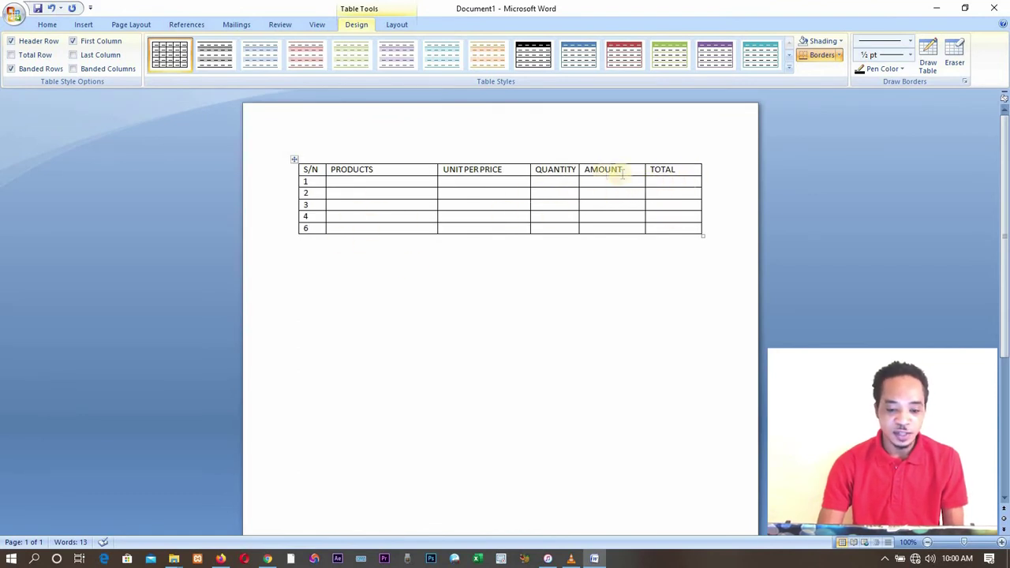
left_click_drag(670, 165, 286, 176)
left_click(49, 26)
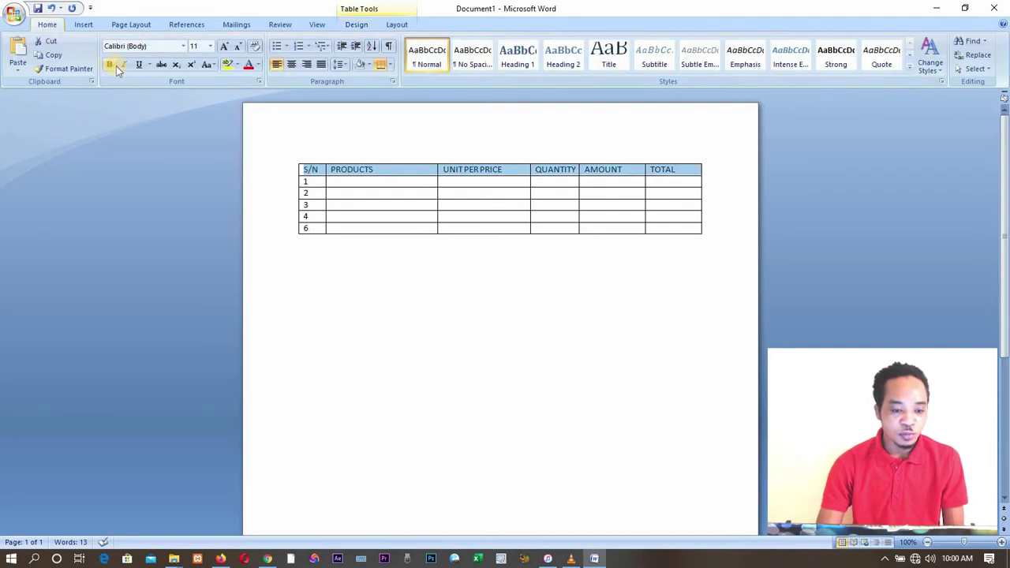
left_click(111, 66)
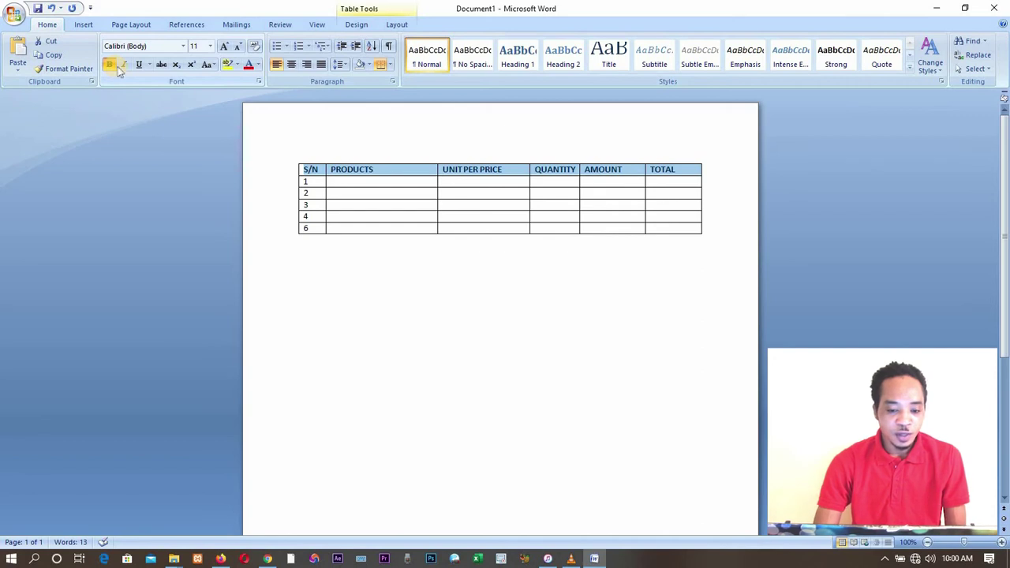
left_click(125, 66)
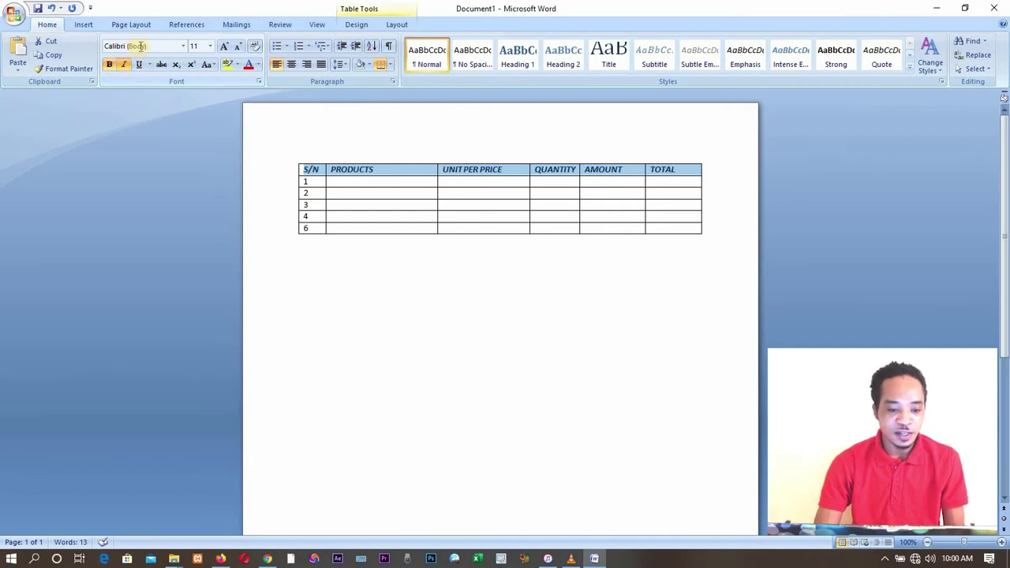
Step: Set the header row's font to Times New Roman at size 16
left_click(141, 47)
left_click(185, 47)
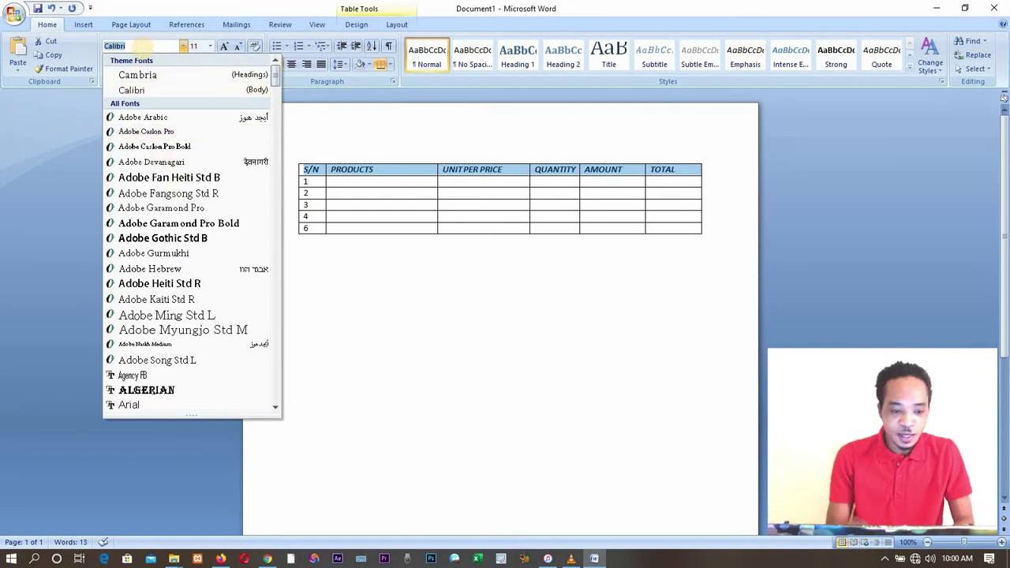
type("Times New Roman")
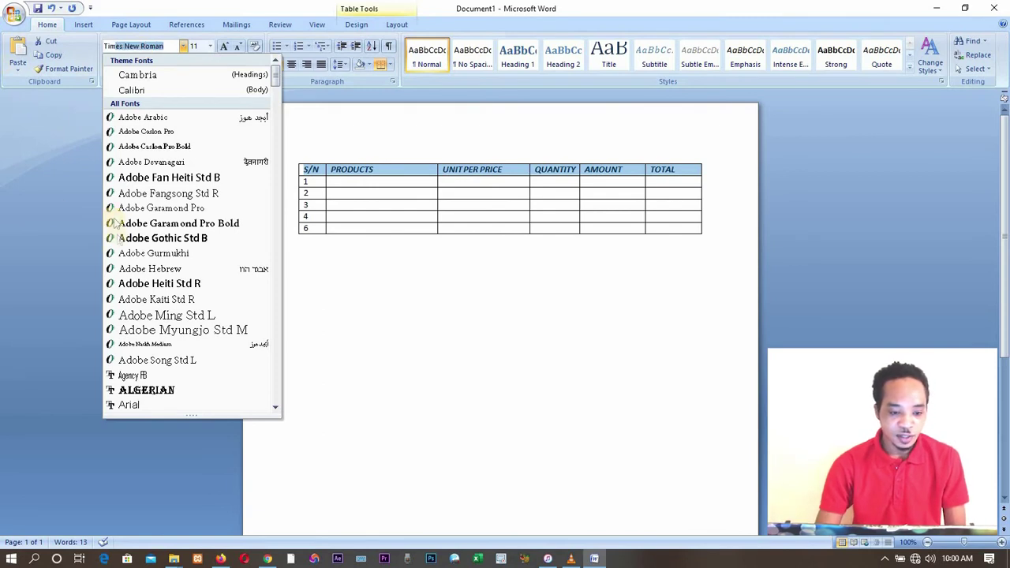
key("Return")
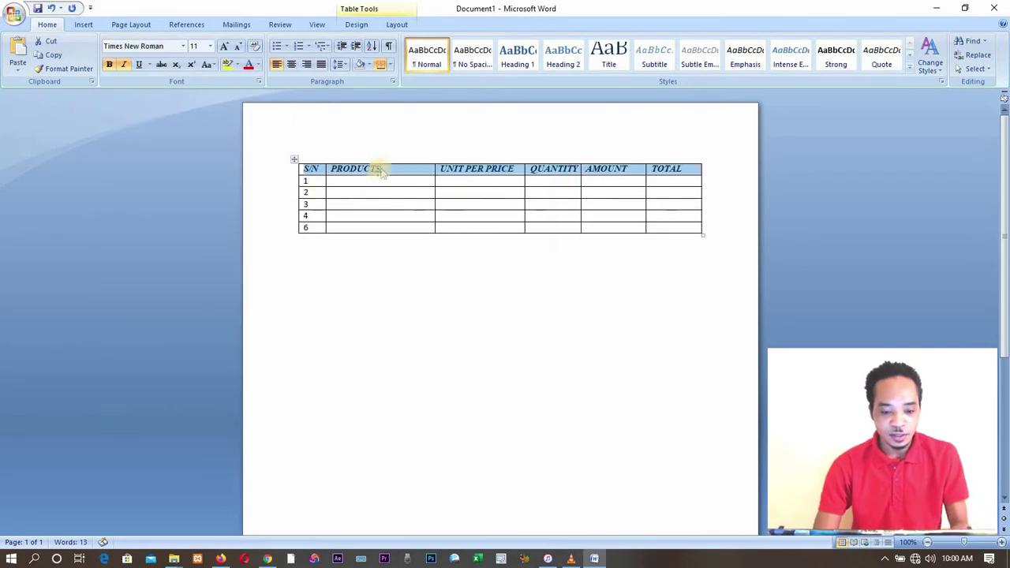
left_click(224, 48)
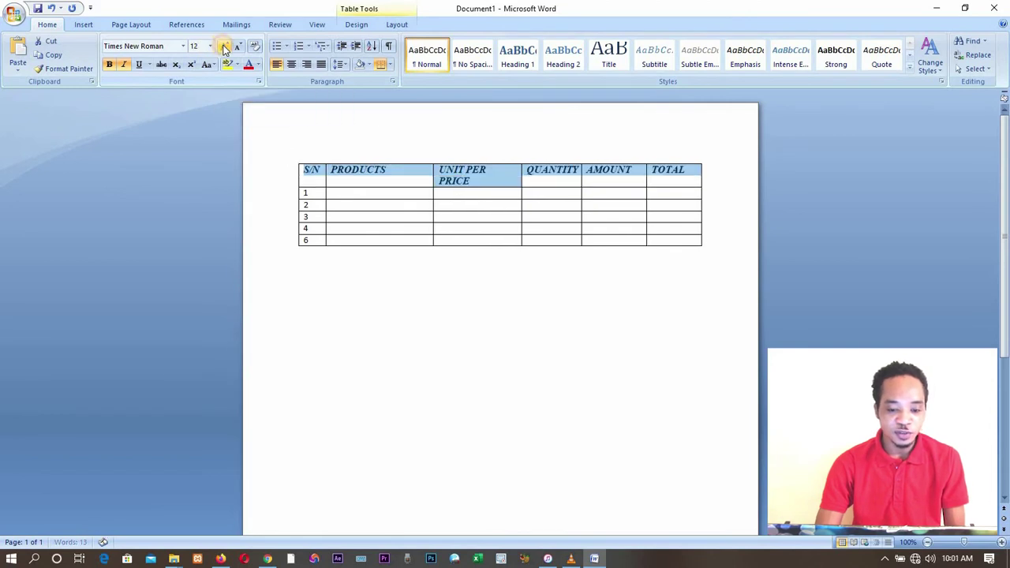
left_click(224, 48)
left_click(224, 47)
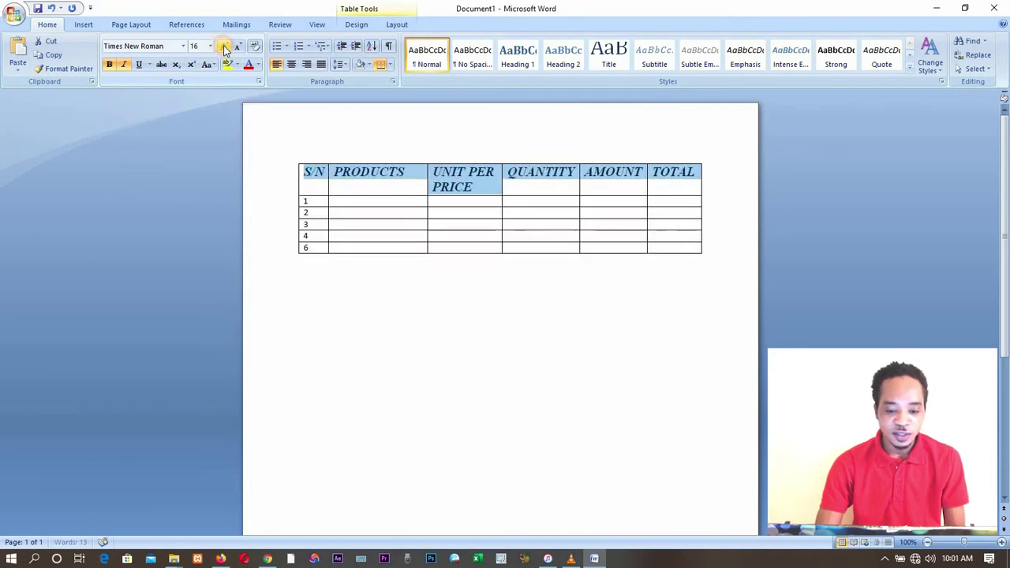
left_click(353, 331)
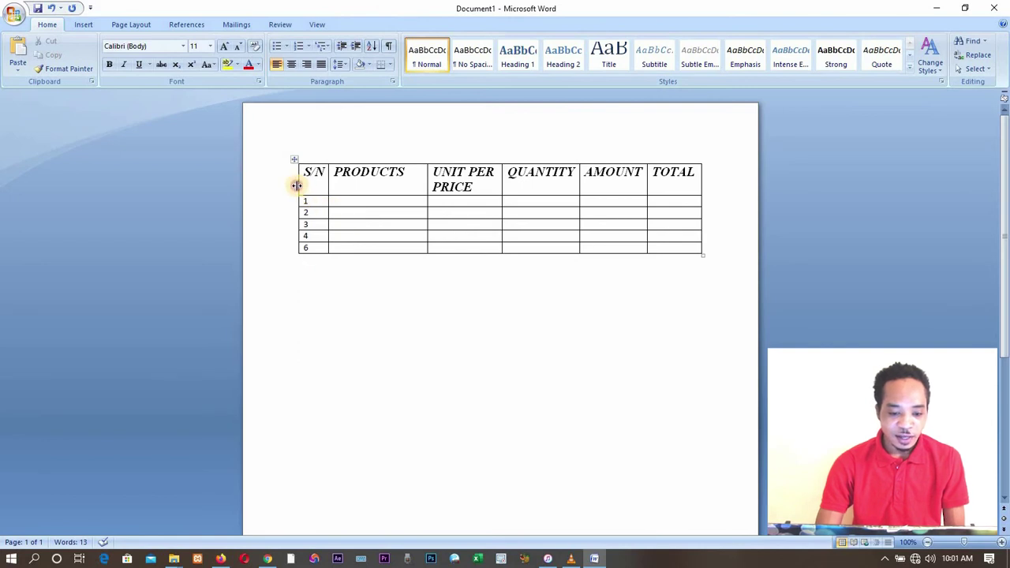
Step: Extend the table's outer borders outward at the S/N and TOTAL columns, and center the header row text
left_click_drag(295, 185, 288, 185)
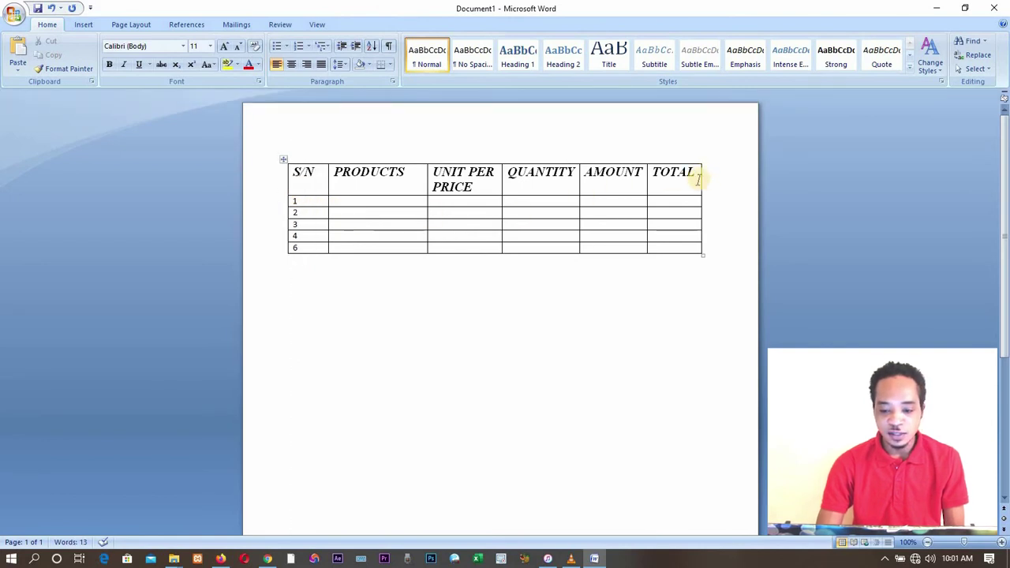
left_click_drag(700, 180, 312, 182)
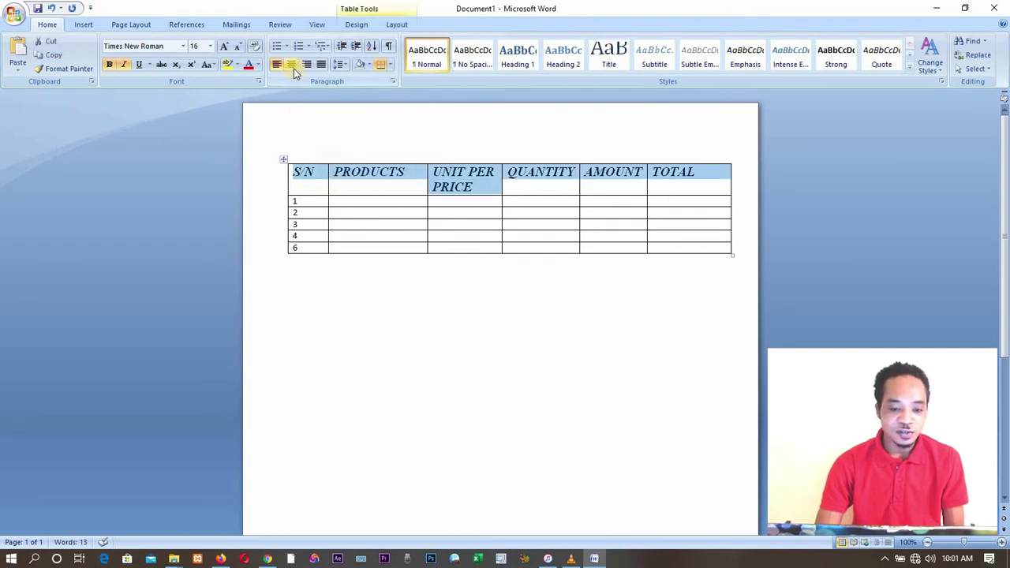
left_click(293, 68)
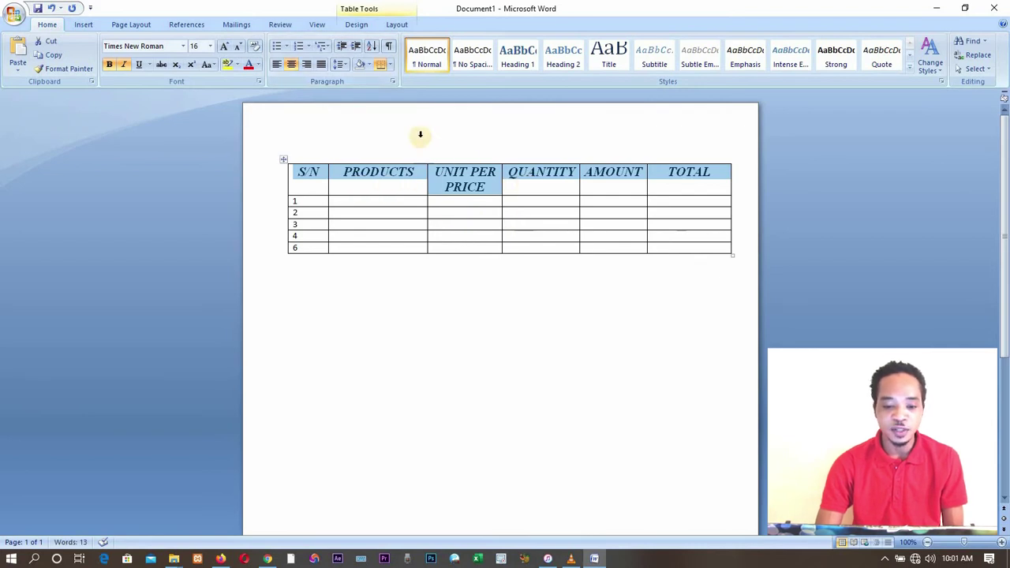
Step: Change the font colour of the header row to the standard red
left_click(258, 66)
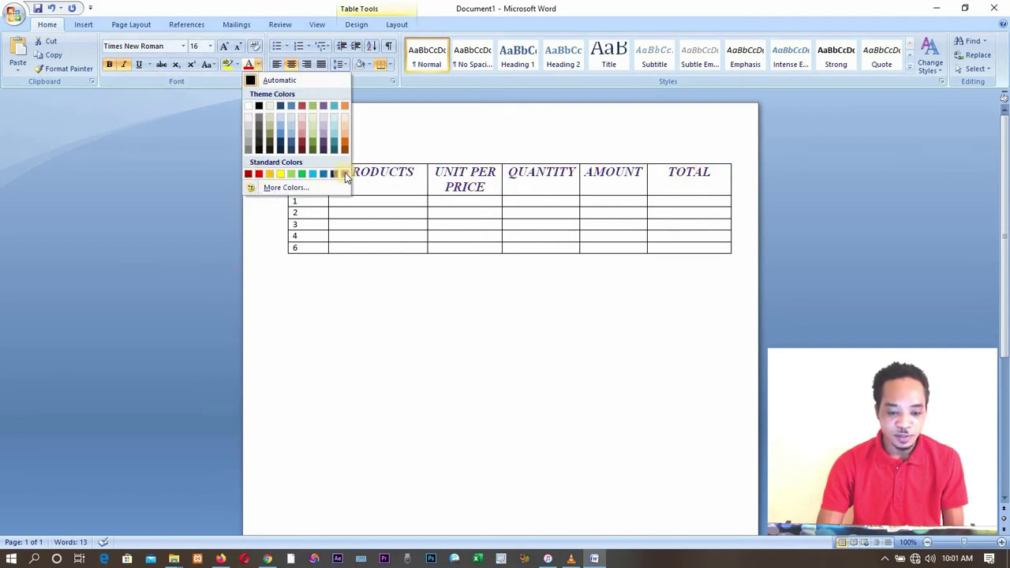
left_click(259, 174)
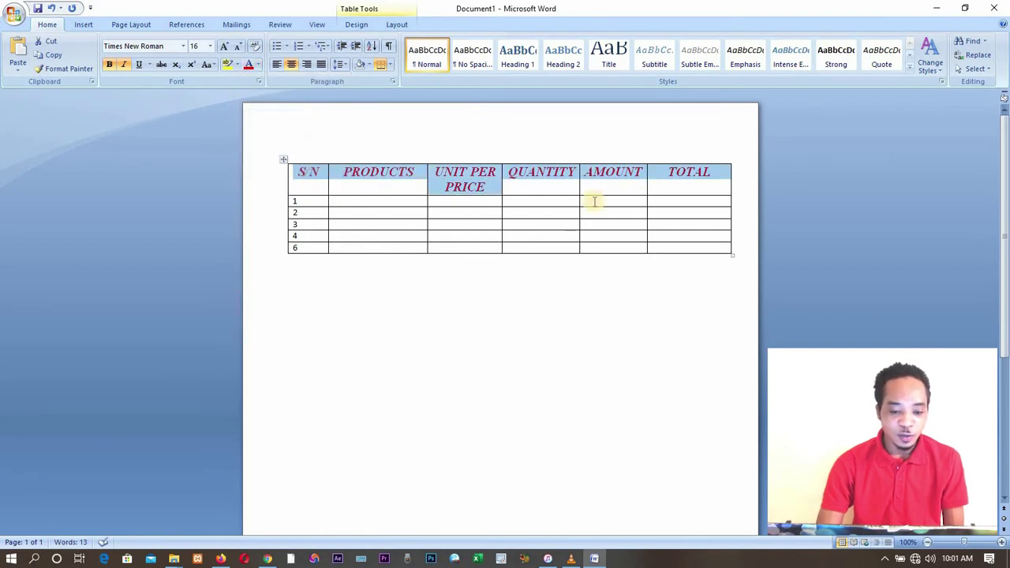
Step: Try shading the header row black, and undo the shading
left_click(379, 65)
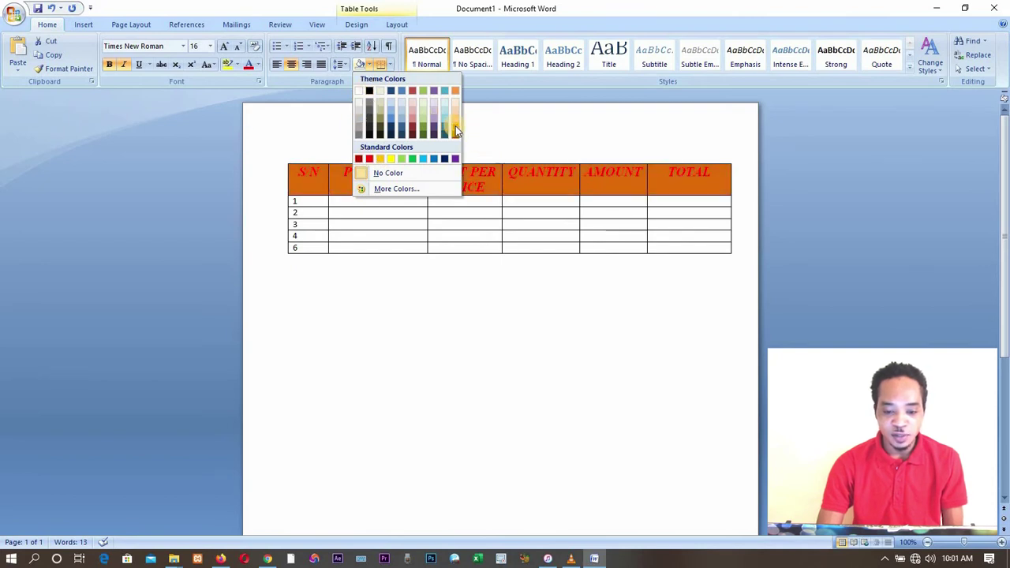
left_click(372, 107)
left_click(500, 315)
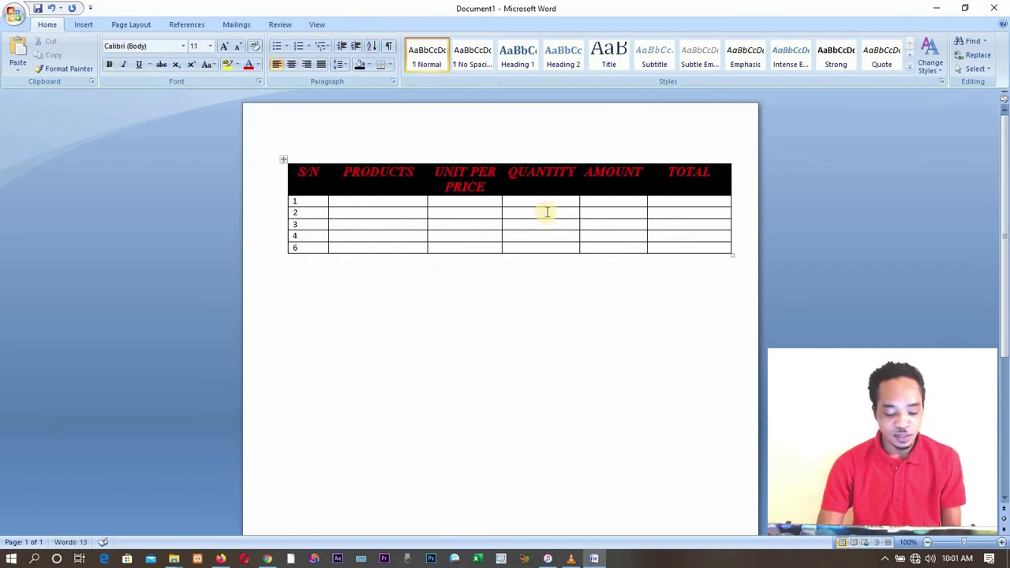
key("ctrl+z")
left_click(553, 308)
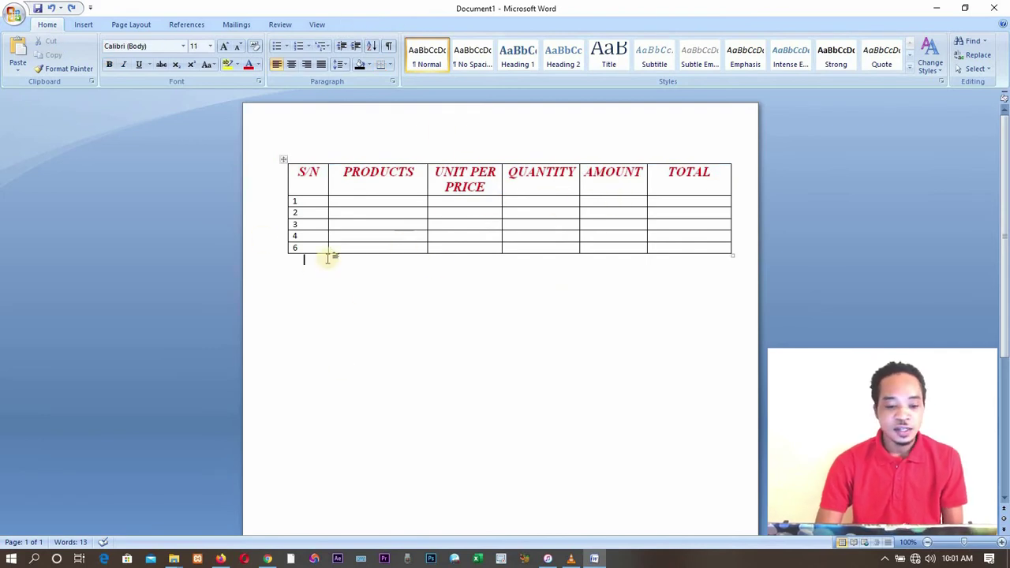
Step: Narrow the S/N column slightly, and fill row 1 with product YAM, unit price 200, quantity 10 and amount 2000
left_click_drag(325, 188, 317, 189)
left_click(329, 200)
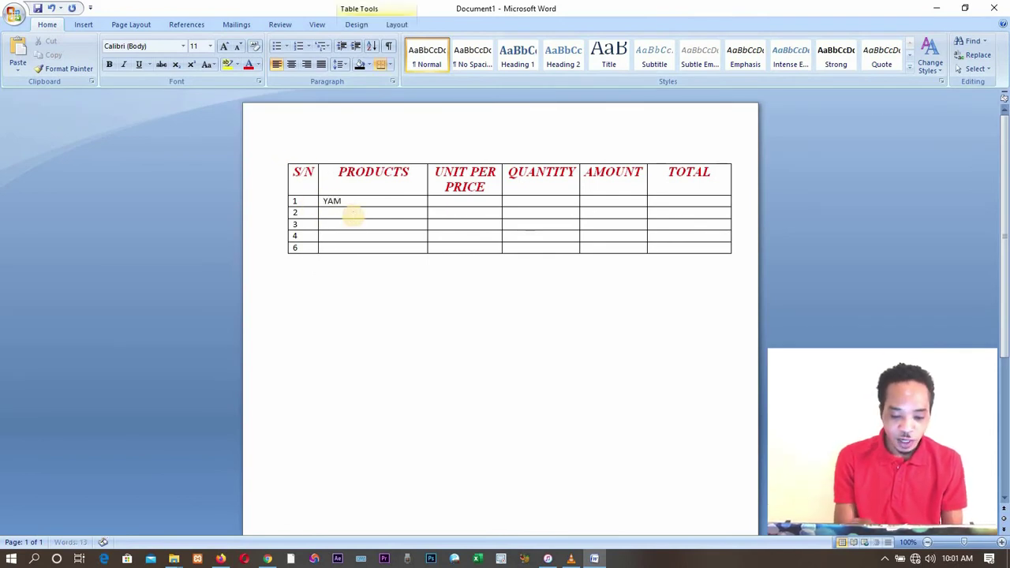
left_click(455, 203)
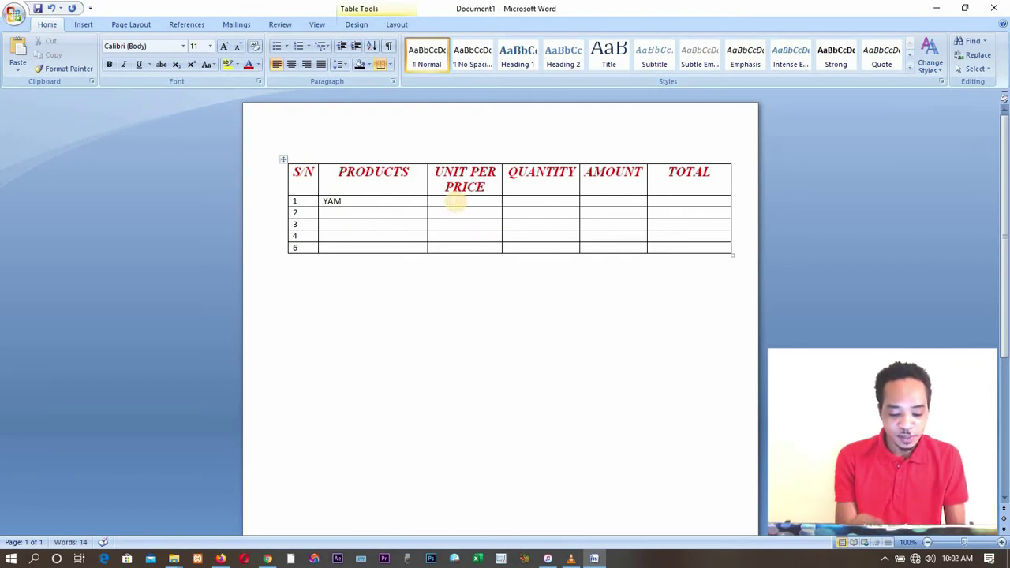
left_click(529, 202)
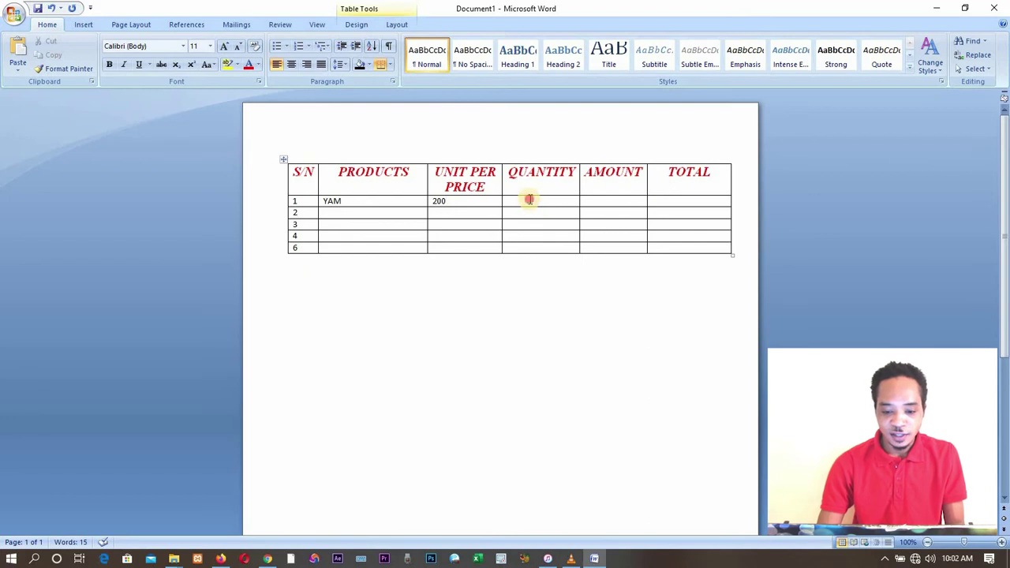
type("10")
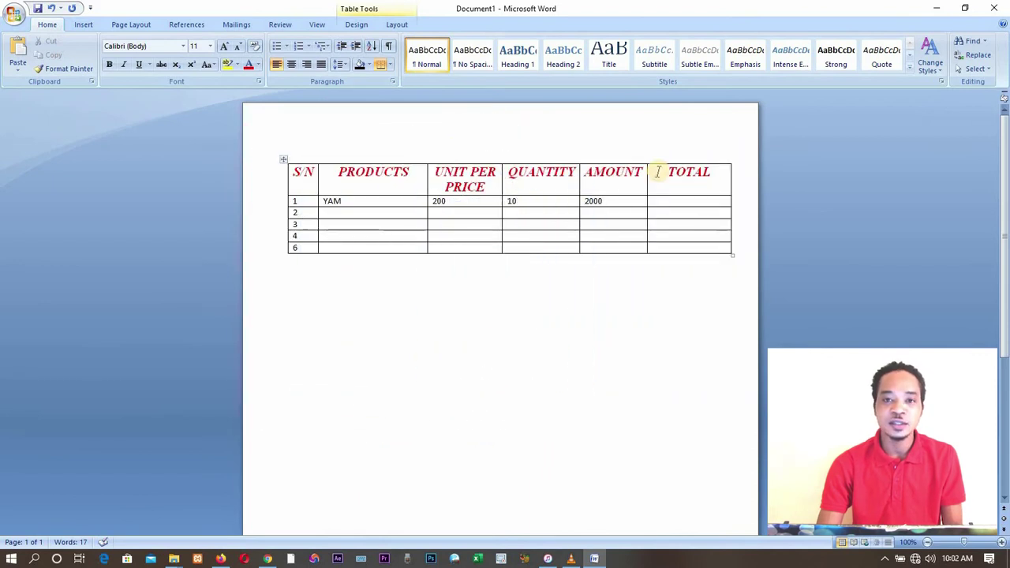
Step: Delete the TOTAL column from the product table
left_click_drag(657, 172, 689, 243)
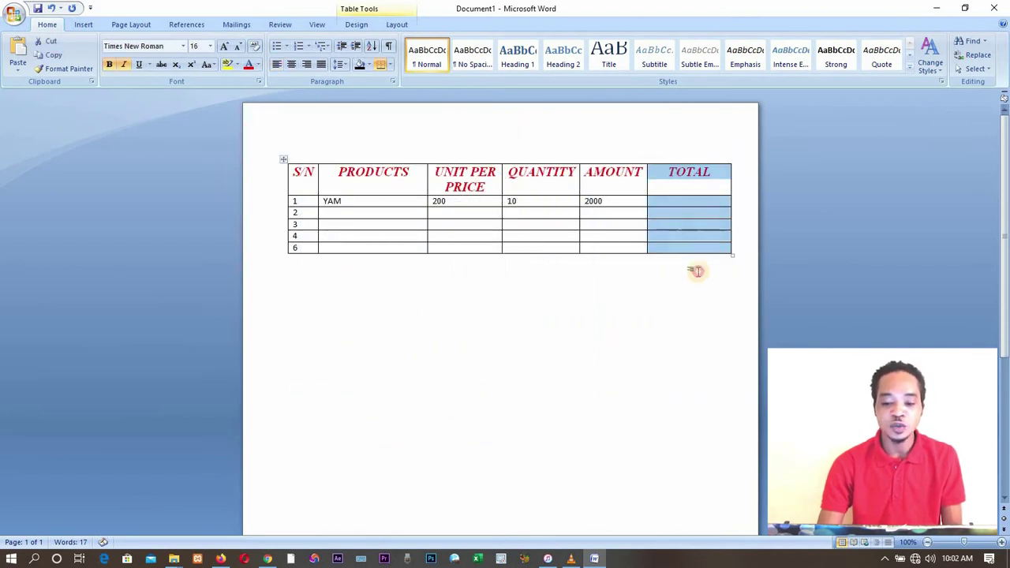
left_click(696, 271)
left_click_drag(659, 174, 681, 248)
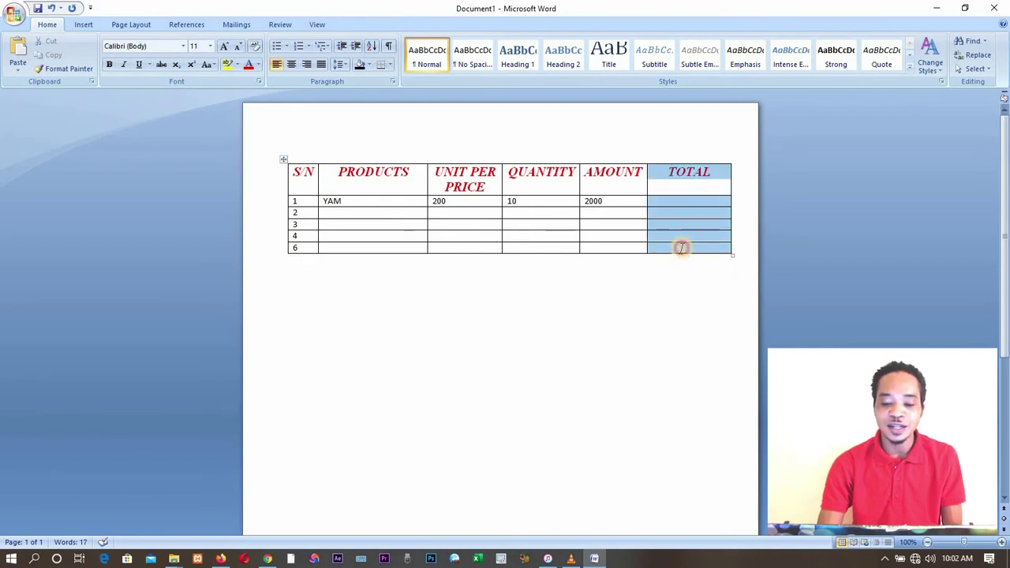
right_click(672, 200)
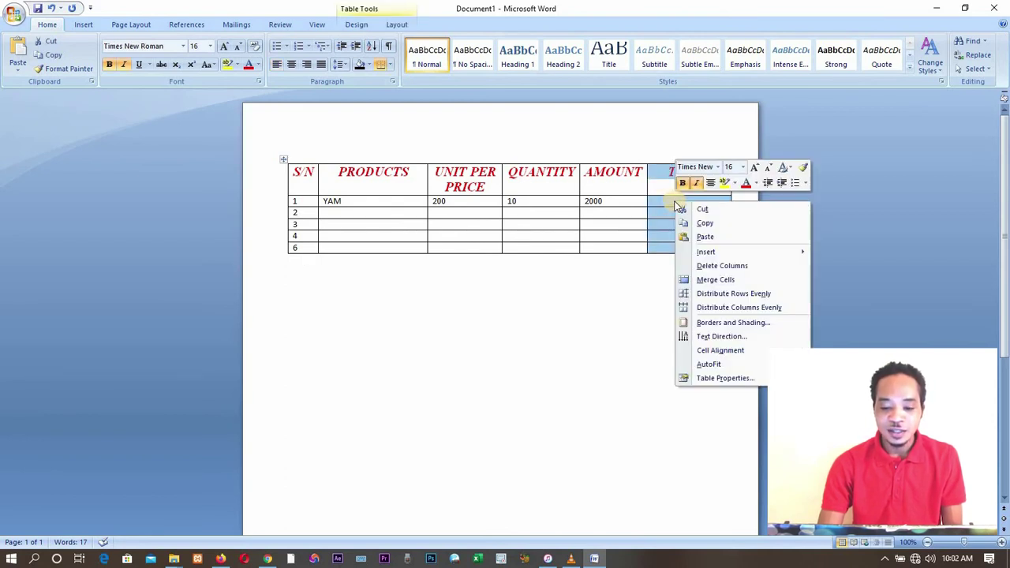
left_click(720, 267)
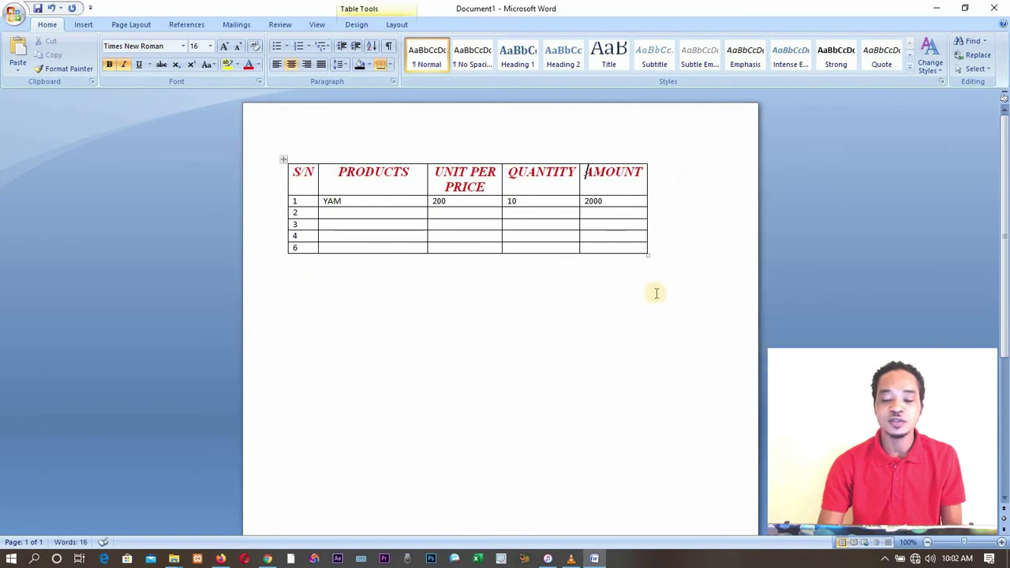
Step: Insert a second table with five columns and five rows a few lines below the product table
left_click(649, 382)
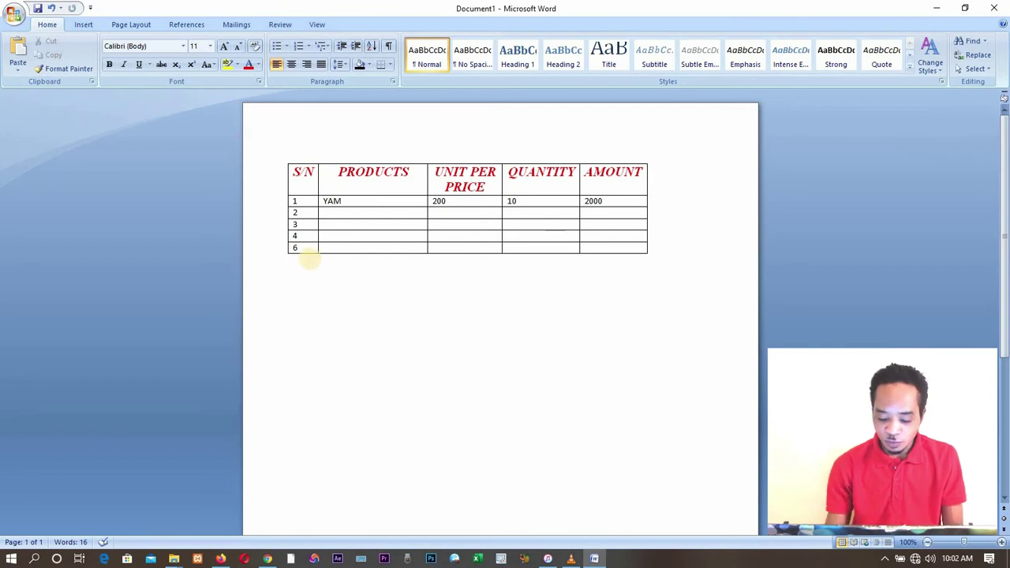
left_click(83, 25)
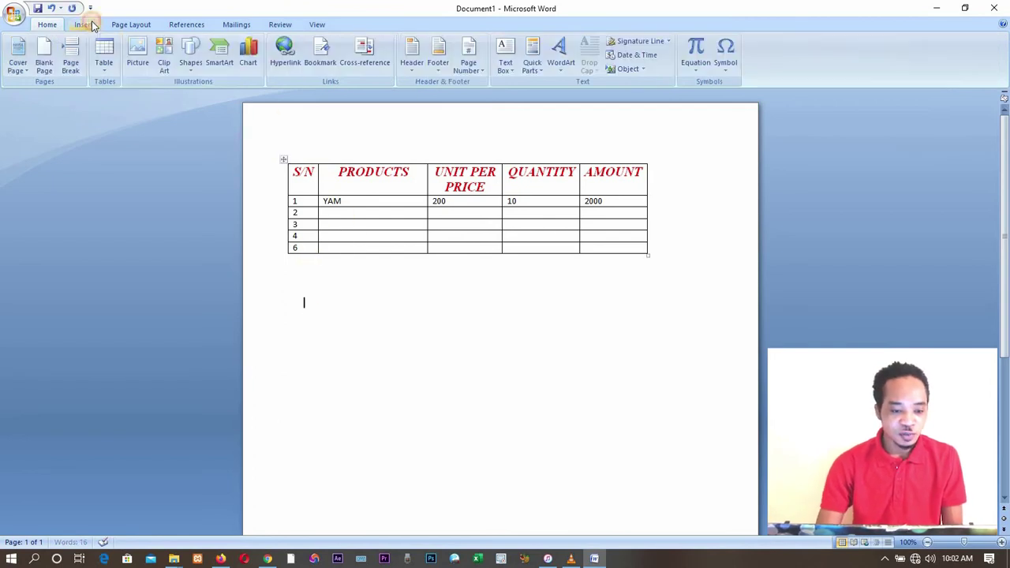
left_click(106, 68)
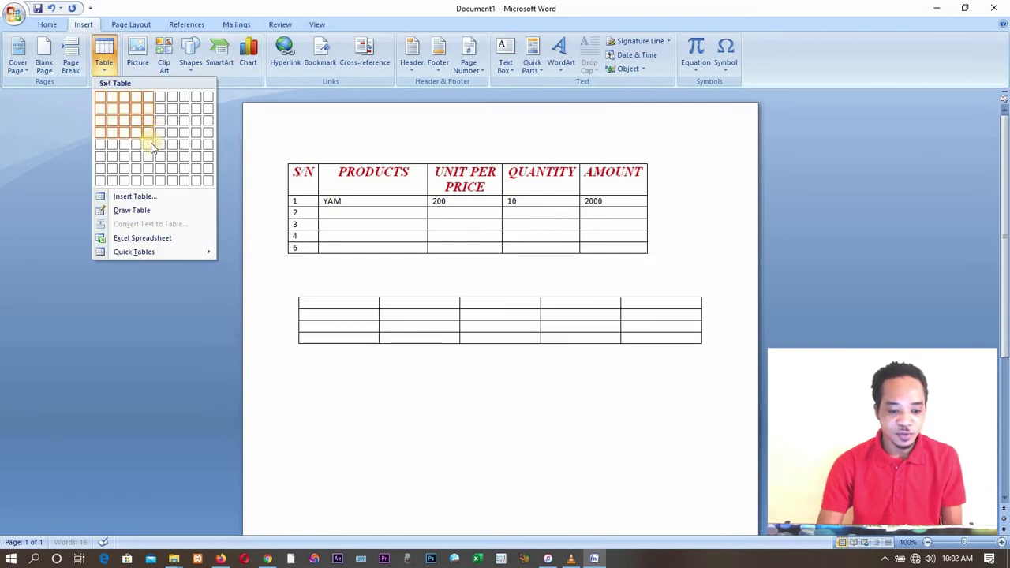
left_click(150, 144)
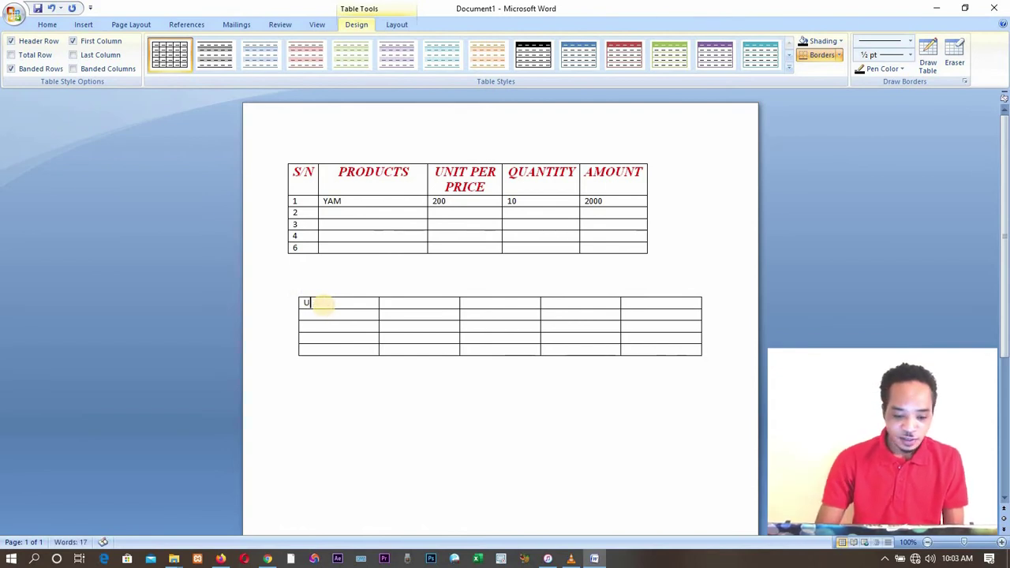
Step: Fill the second table's header row with PRODUCTS, HHSHAHSH, ASAHSHSHH, HAHSHASH and HSQHSHAHSH
key("BackSpace")
key("BackSpace")
key("BackSpace")
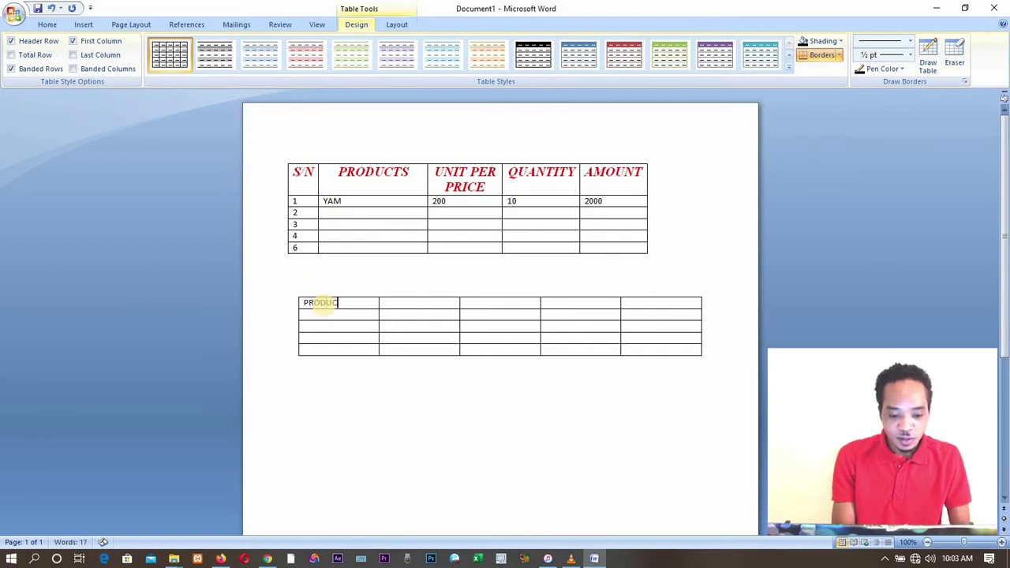
left_click(398, 302)
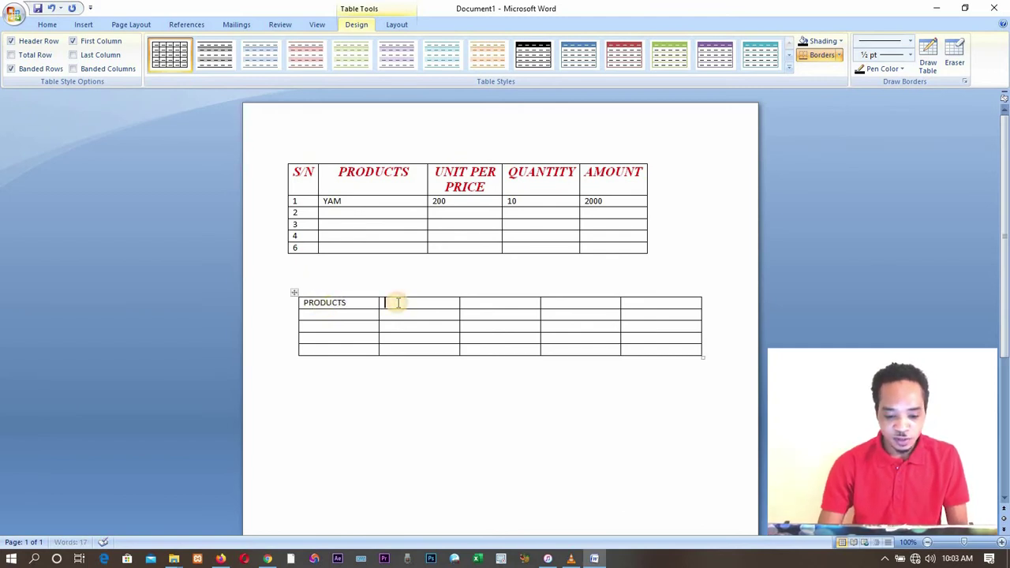
key("Tab")
type("ASAHSHSHH")
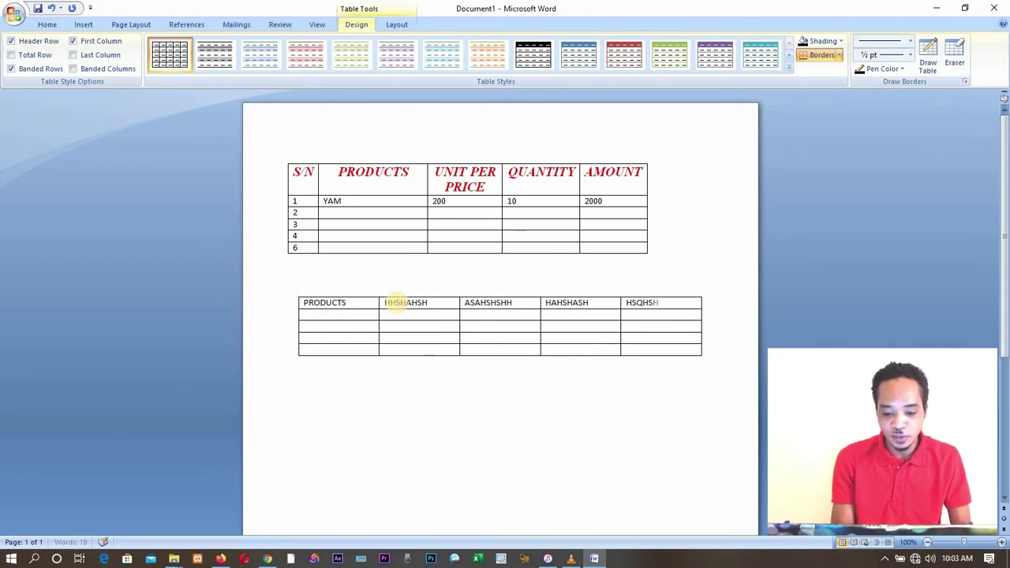
Step: Fill the second table's PRODUCTS column with KEYBOARD, PIANO, DECORATION and BASKETBALL
left_click(357, 315)
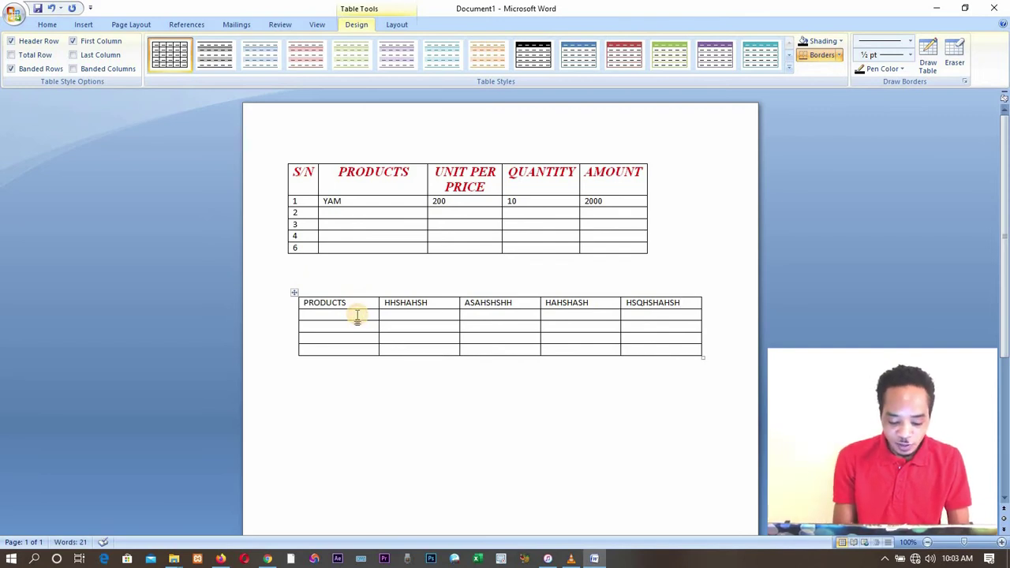
type("KEYBOARD")
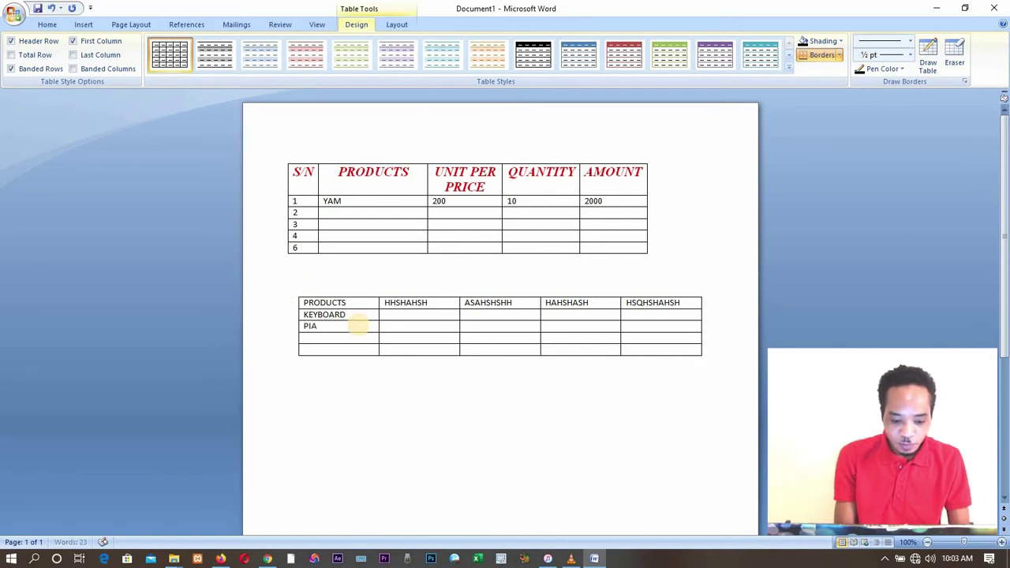
left_click(367, 336)
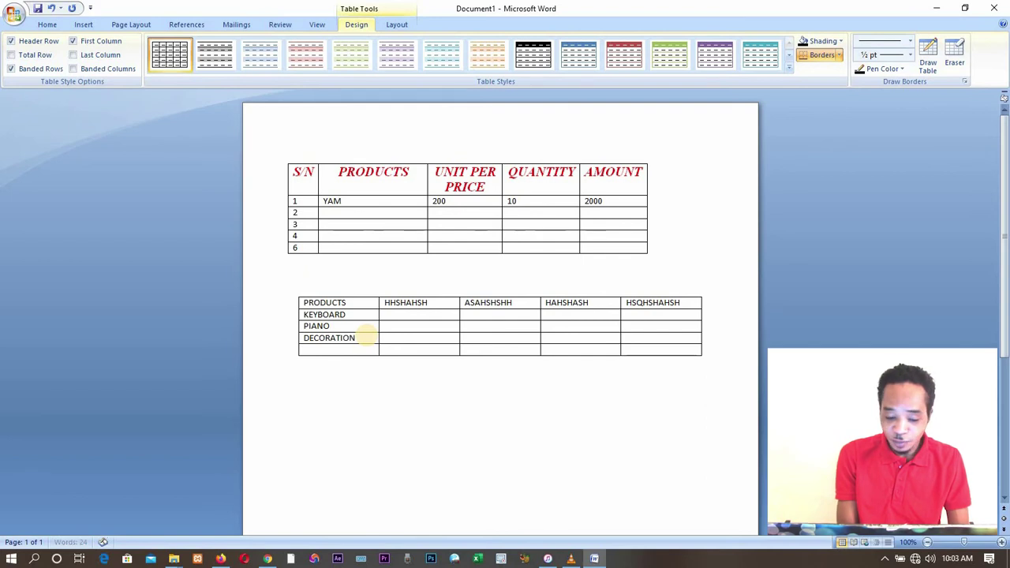
left_click(362, 347)
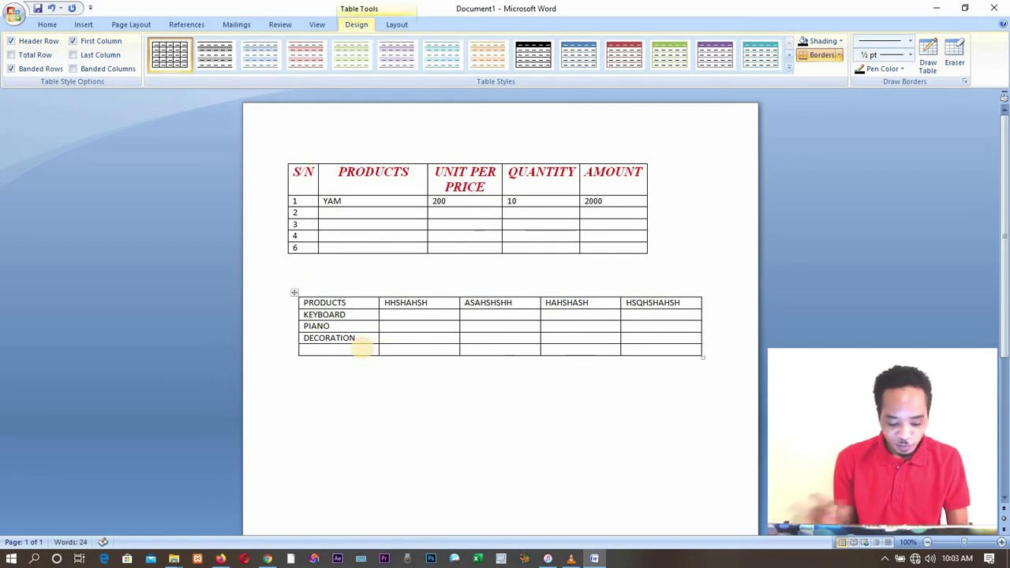
type("BASKETBALL")
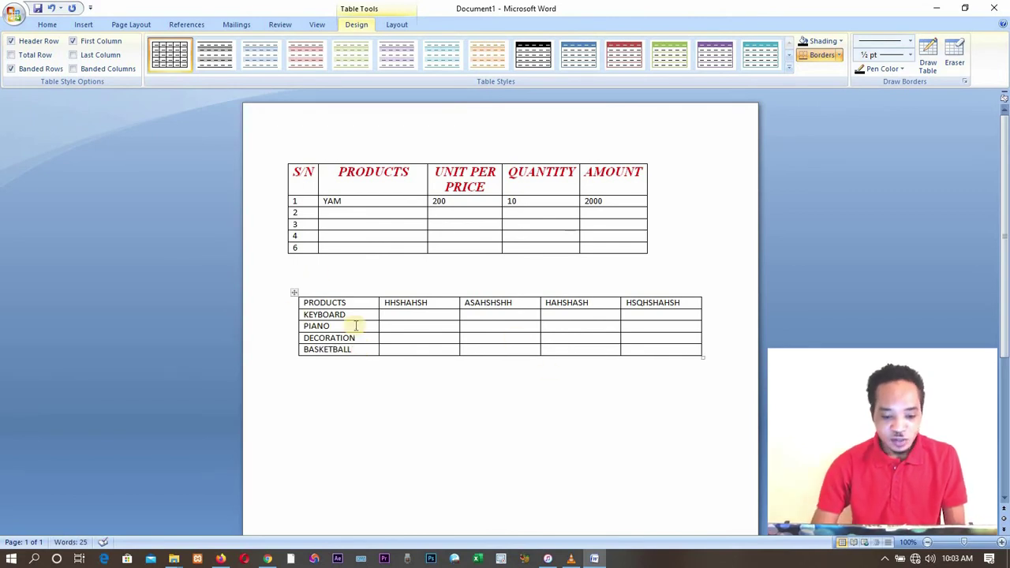
Step: Set the text direction of the KEYBOARD cell to vertical, reading from bottom to top
left_click_drag(352, 315, 294, 314)
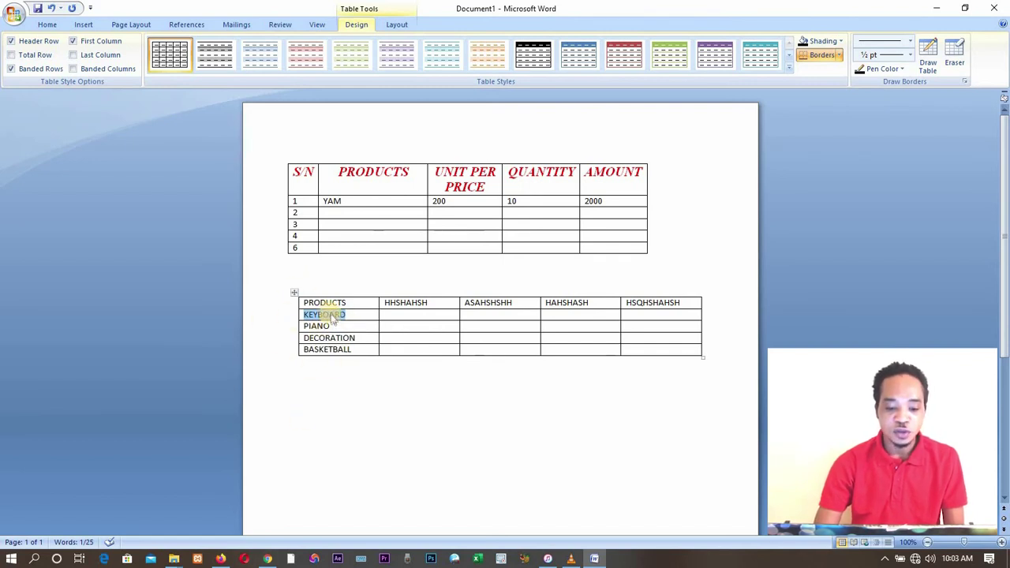
right_click(332, 318)
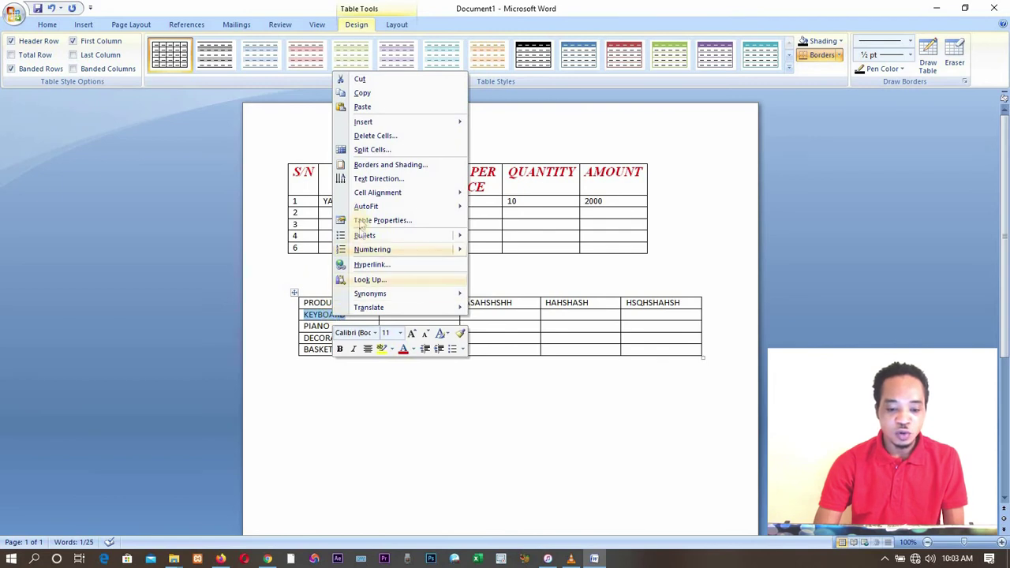
left_click(368, 180)
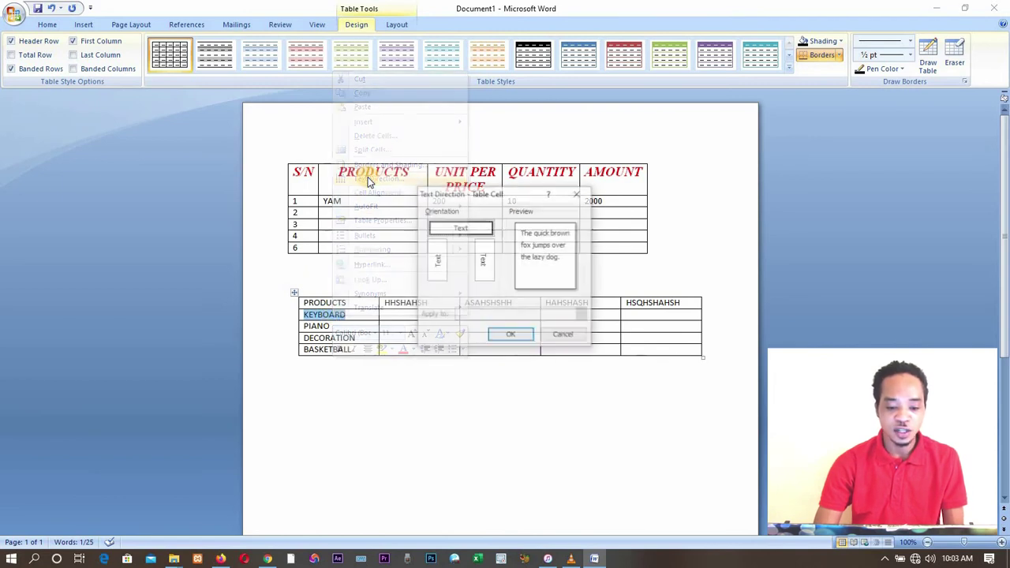
left_click(436, 268)
left_click(510, 335)
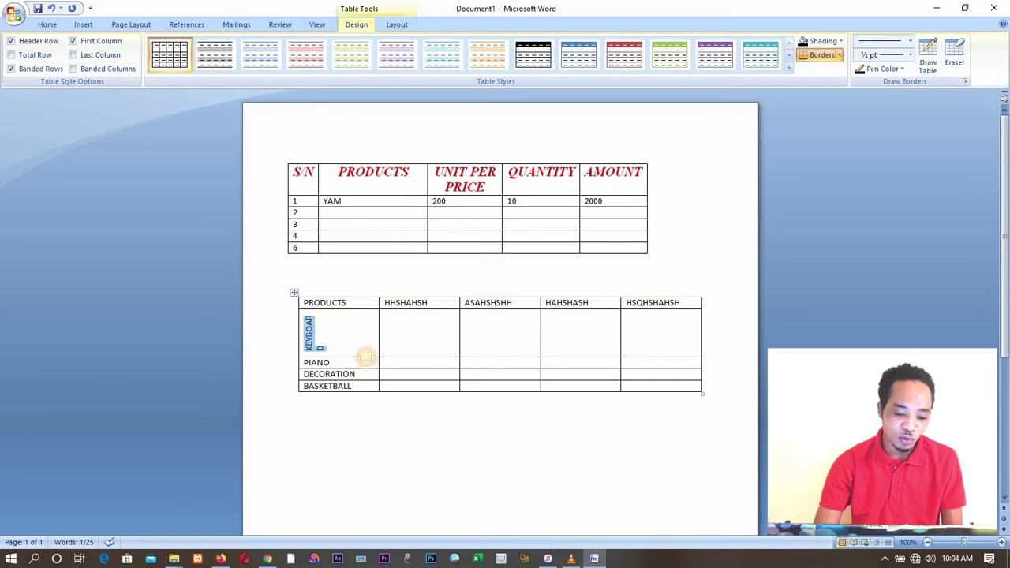
Step: Make the KEYBOARD row taller so the word fits on one line, and insert two blank lines before the word
left_click_drag(366, 371, 348, 387)
key("ctrl+z")
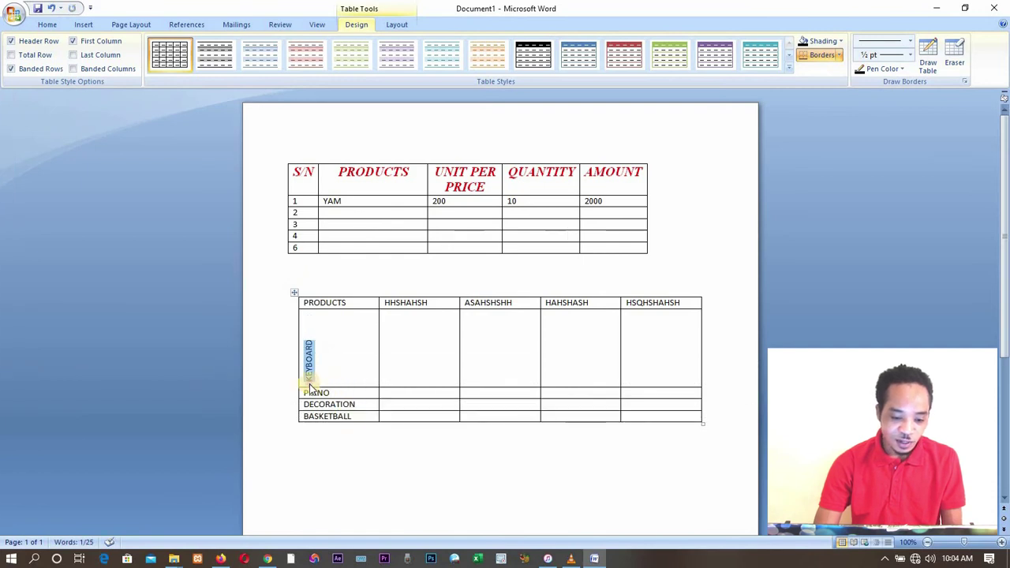
left_click(310, 380)
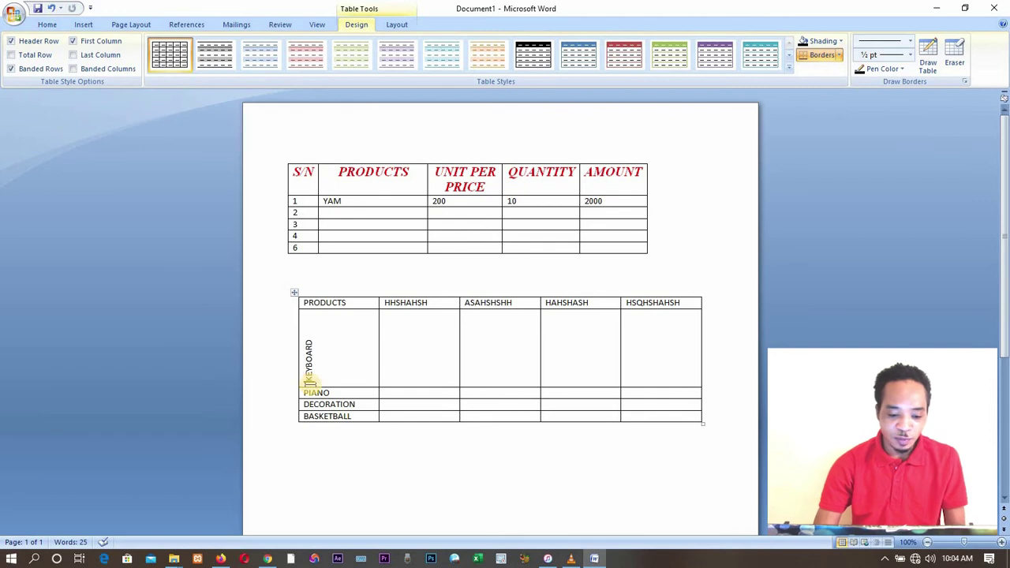
key("Return")
key("Return")
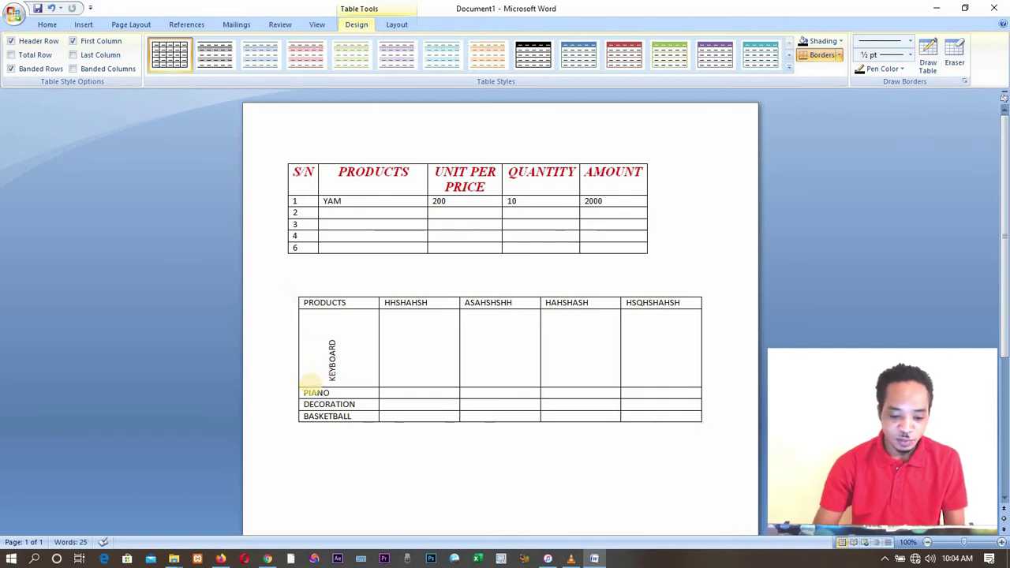
Step: Format the word KEYBOARD as bold Times New Roman, size 14
left_click_drag(327, 334, 335, 383)
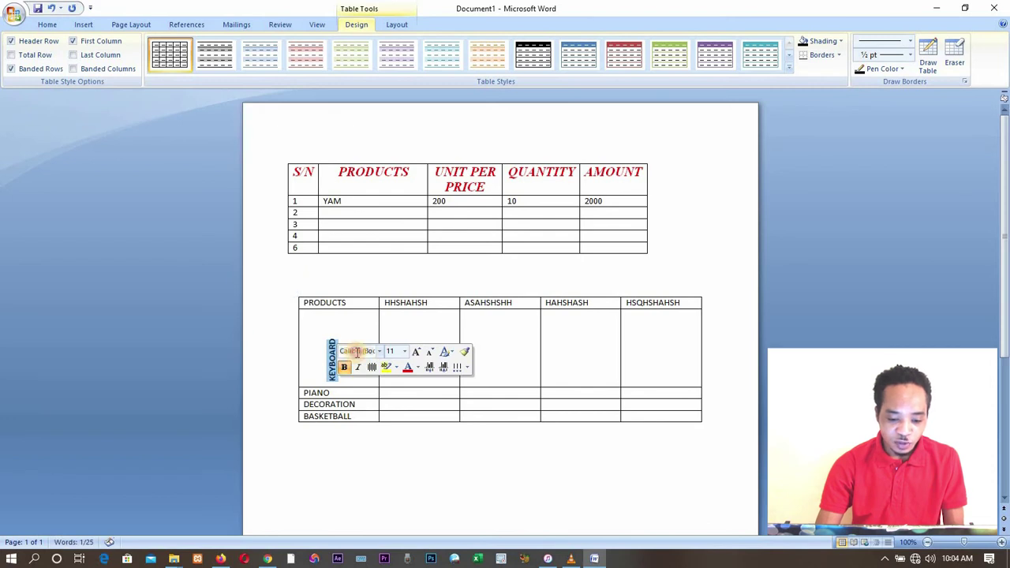
left_click(357, 352)
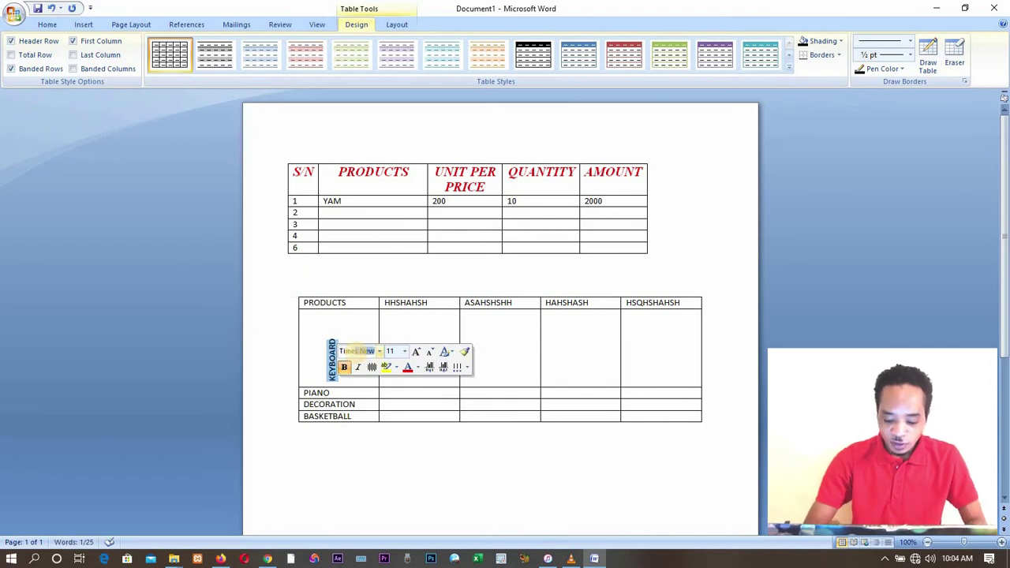
key("Return")
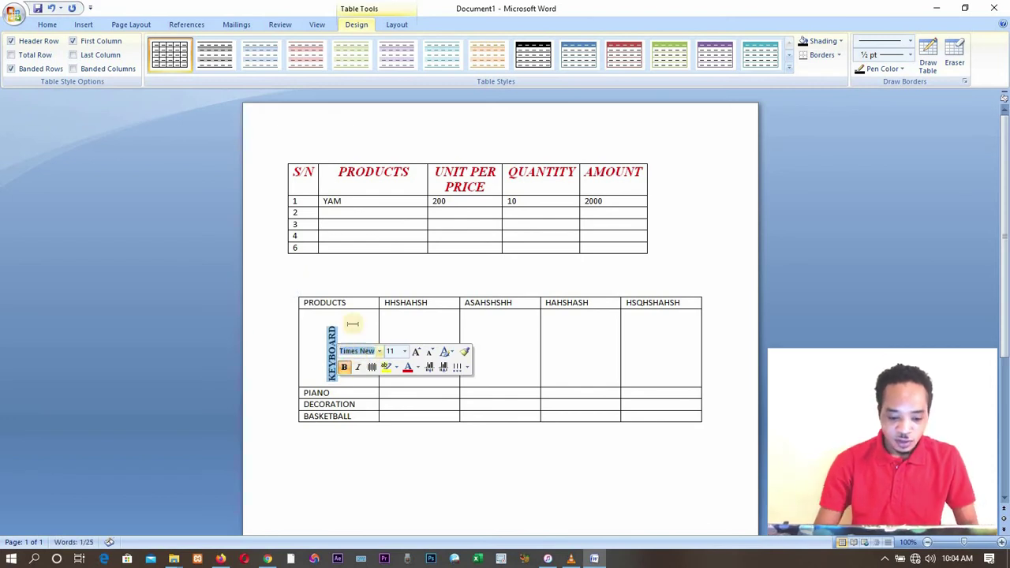
left_click(417, 352)
left_click(423, 473)
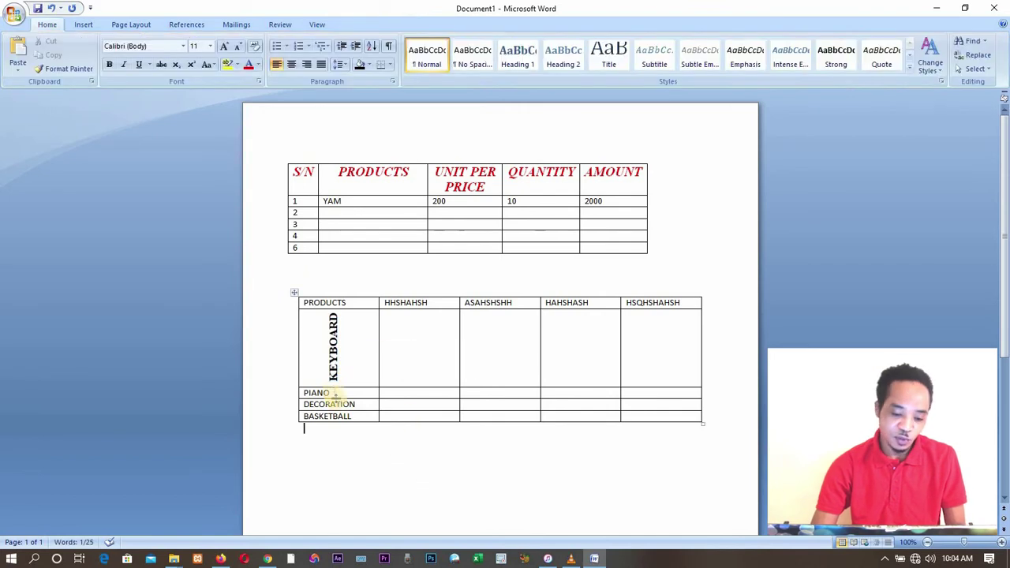
Step: Set the text direction of the PIANO cell to vertical, reading from bottom to top
left_click_drag(335, 392, 304, 392)
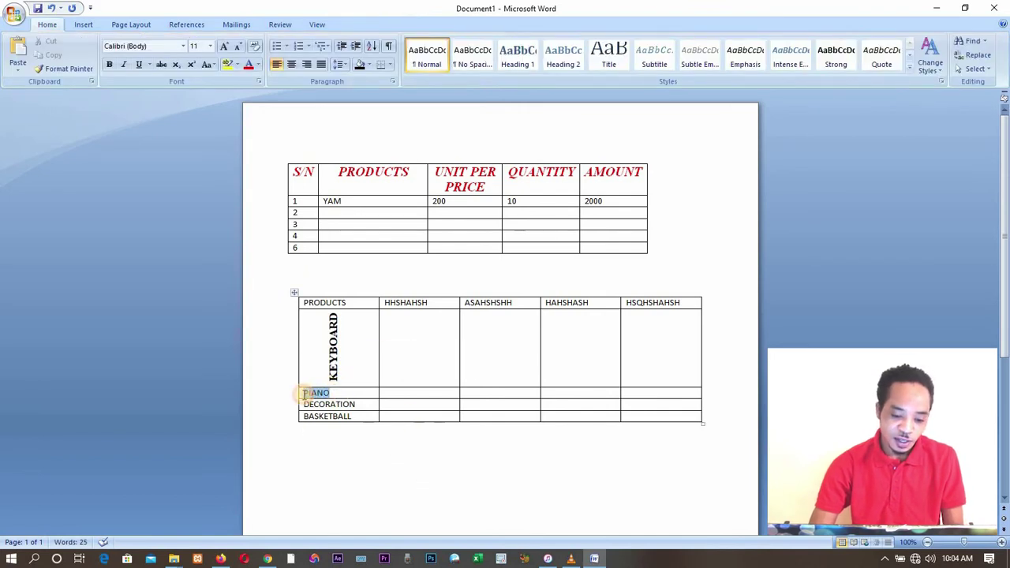
right_click(320, 392)
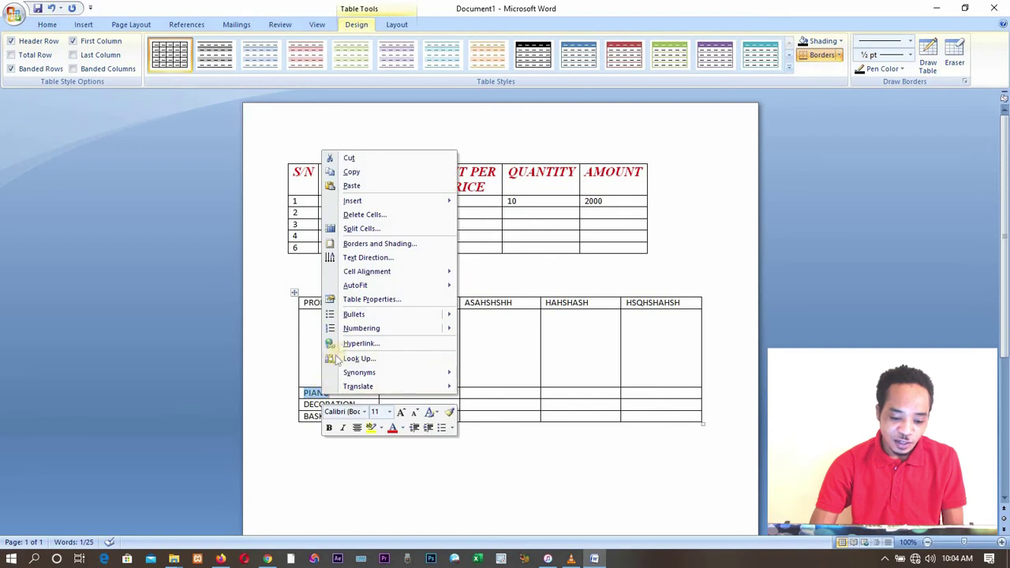
left_click(365, 257)
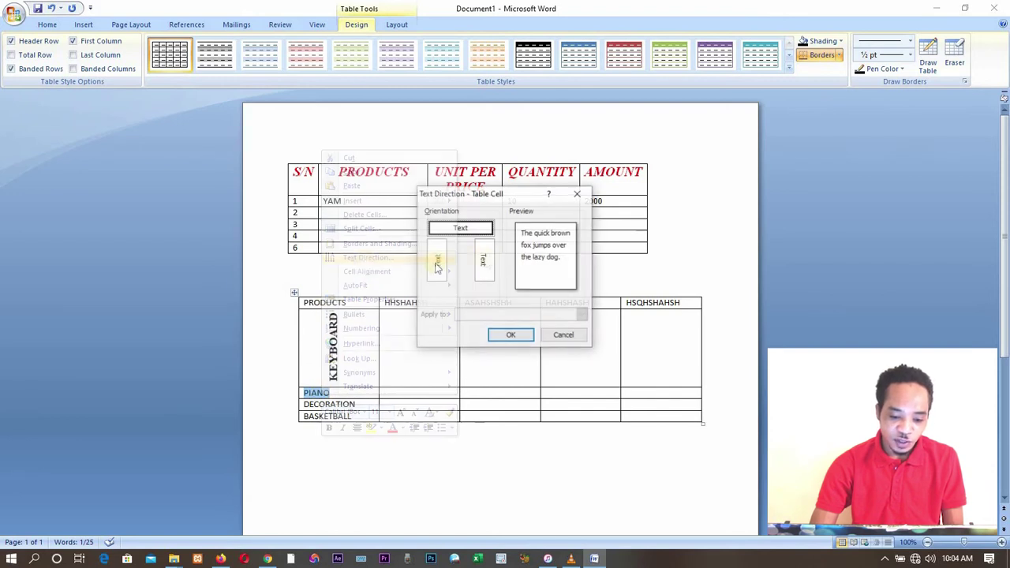
left_click(436, 264)
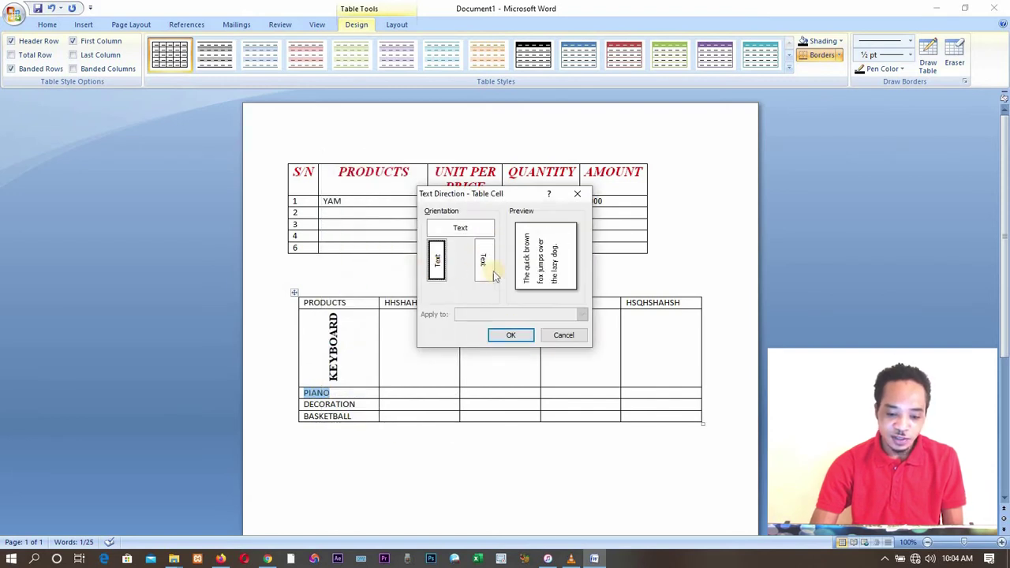
left_click(512, 334)
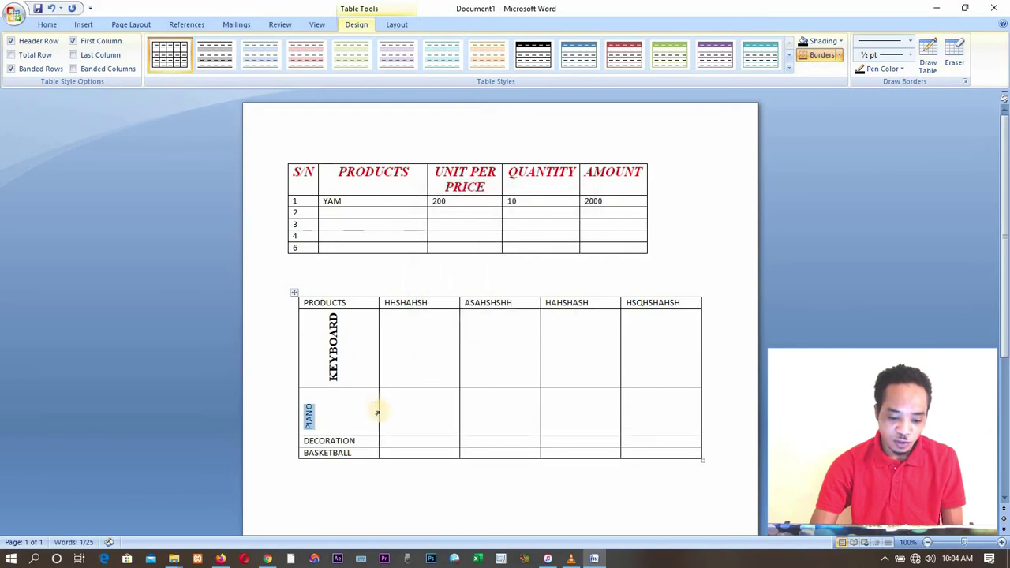
Step: Copy the formatting of KEYBOARD onto the word PIANO with Format Painter
left_click_drag(332, 379, 334, 313)
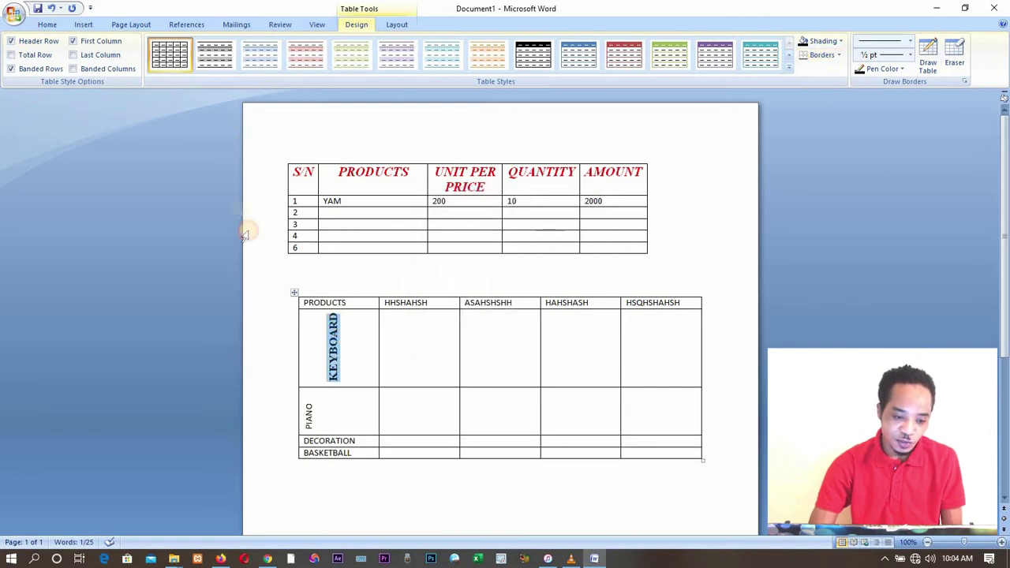
left_click(47, 24)
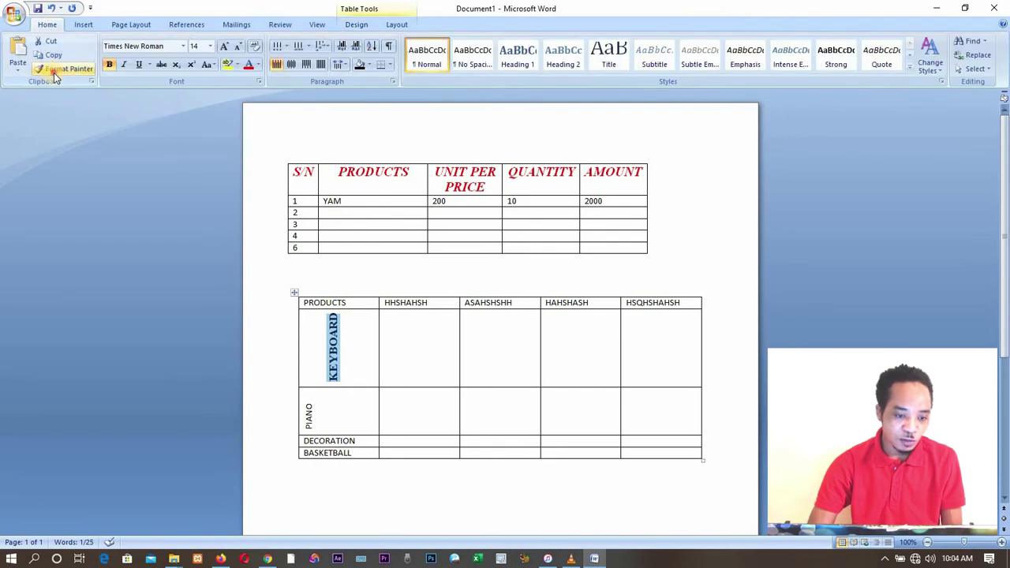
left_click(53, 73)
left_click_drag(309, 400, 310, 432)
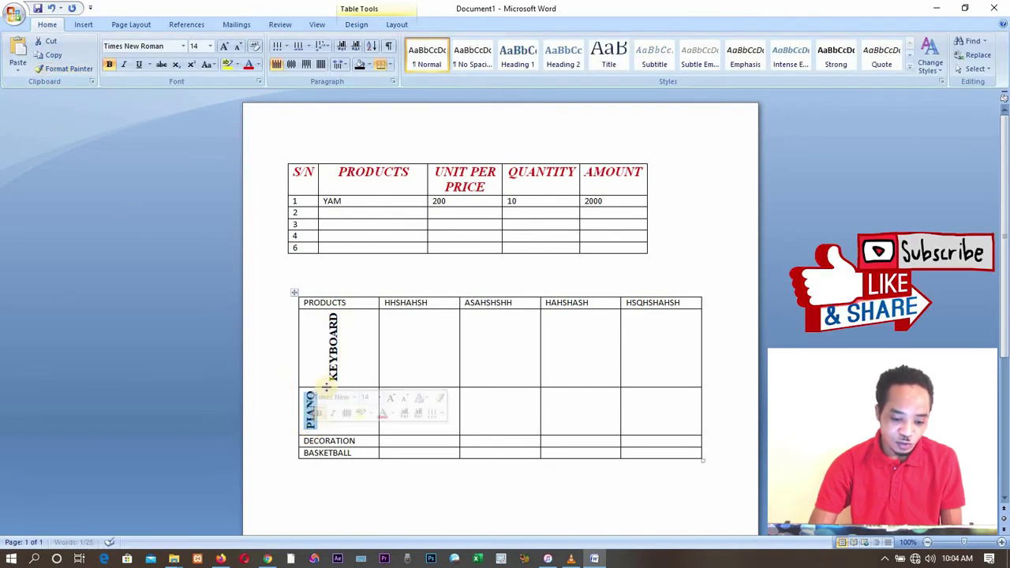
Step: Insert one blank line before PIANO and remove one of the blank lines before KEYBOARD to line the words up
left_click(311, 427)
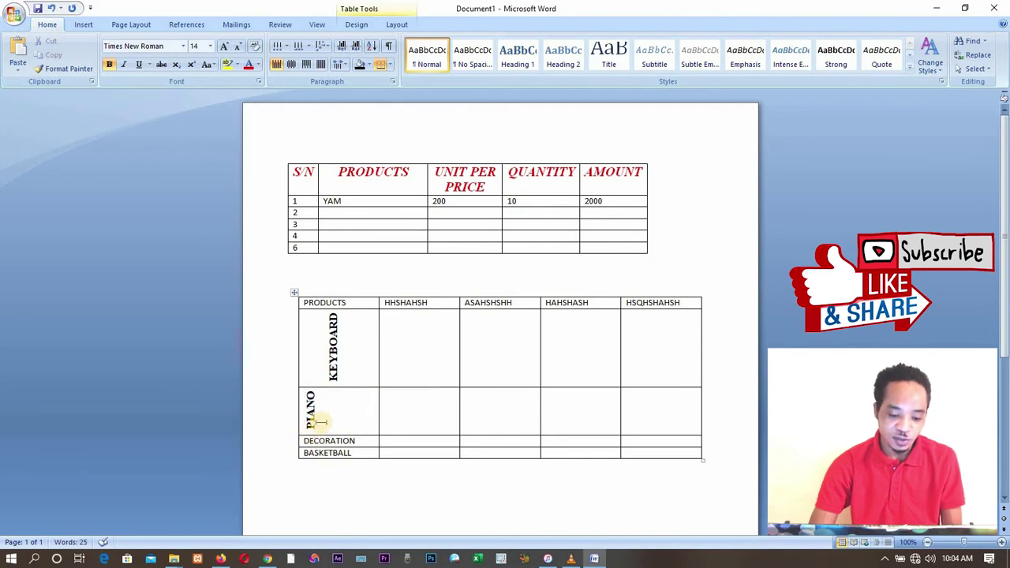
key("Return")
key("Return")
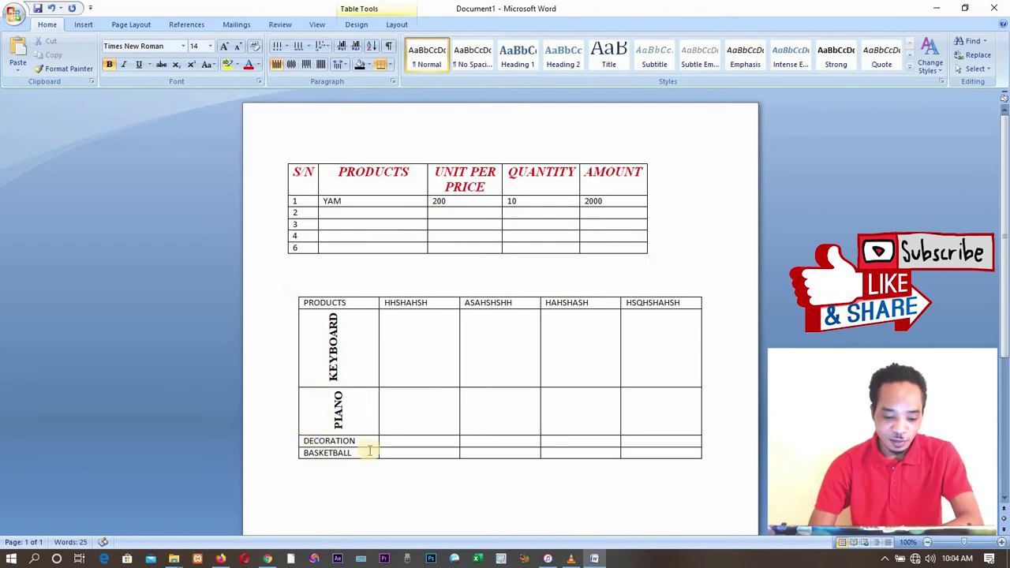
key("BackSpace")
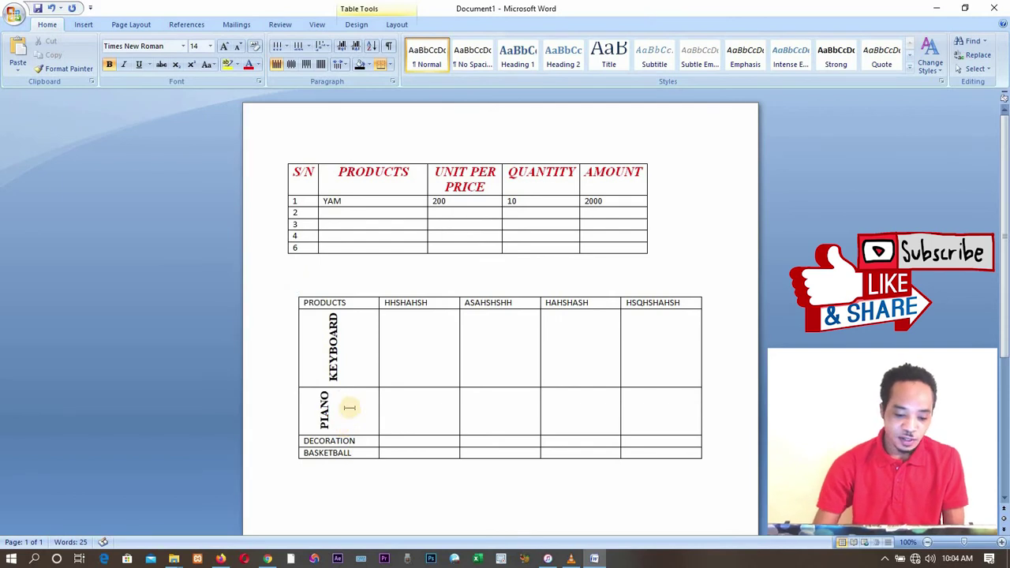
left_click(335, 380)
key("BackSpace")
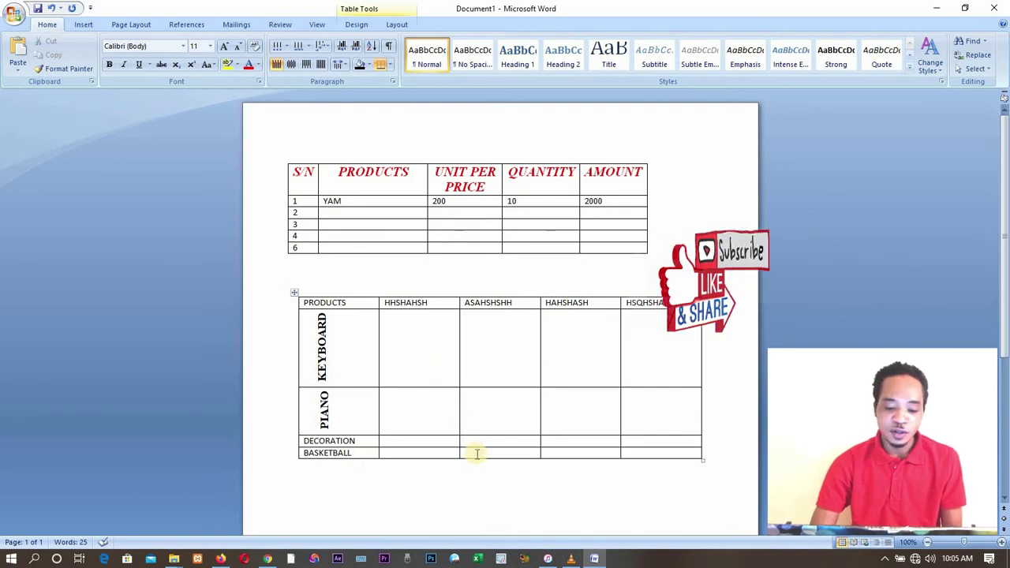
Step: Merge the four cells under ASAHSHSHH and HAHSHASH in the KEYBOARD and PIANO rows, and fill the merged cell with several lines of filler text
scroll(477, 458, "down", 1)
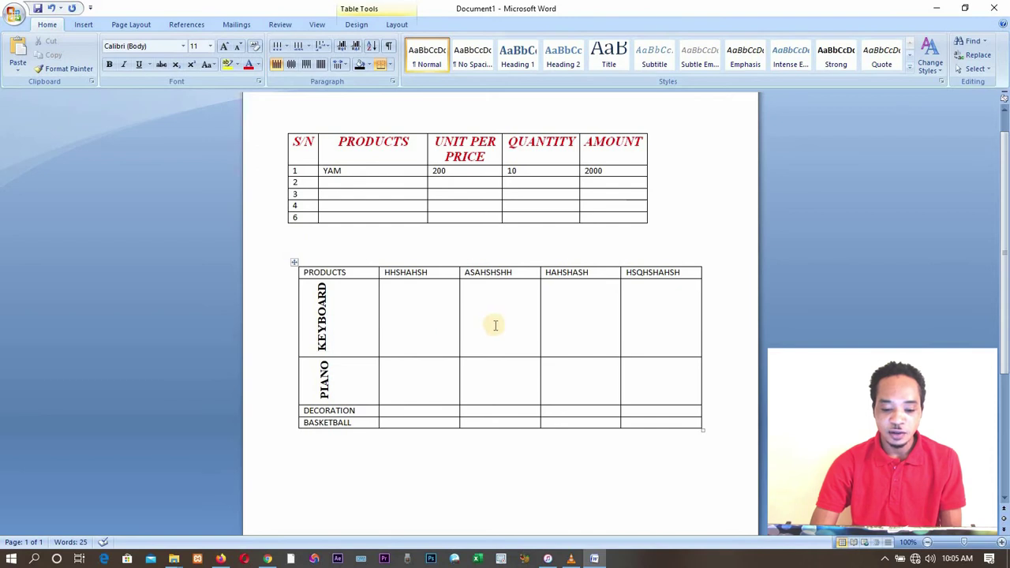
left_click_drag(492, 322, 560, 369)
right_click(558, 368)
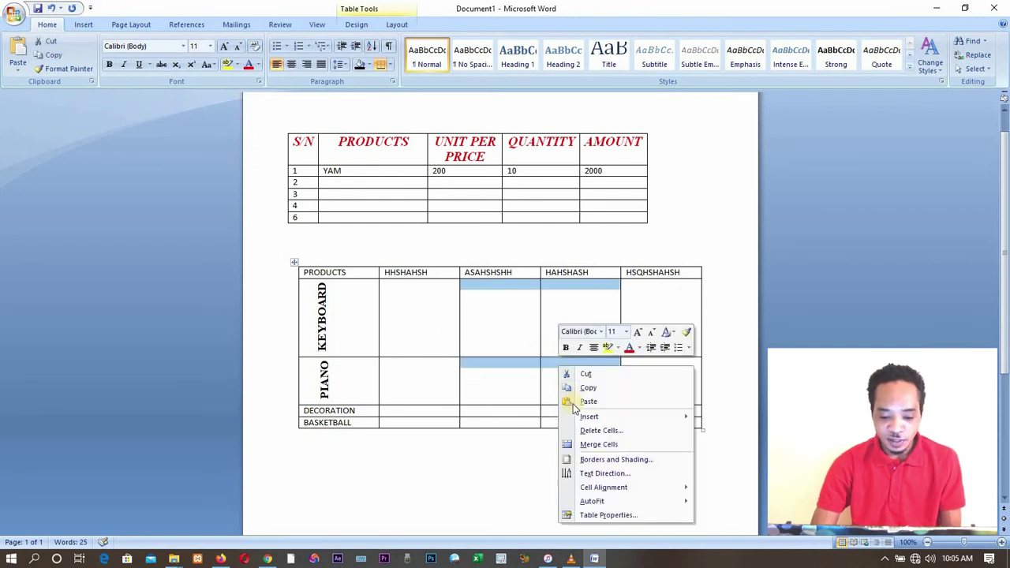
left_click(589, 445)
left_click(494, 336)
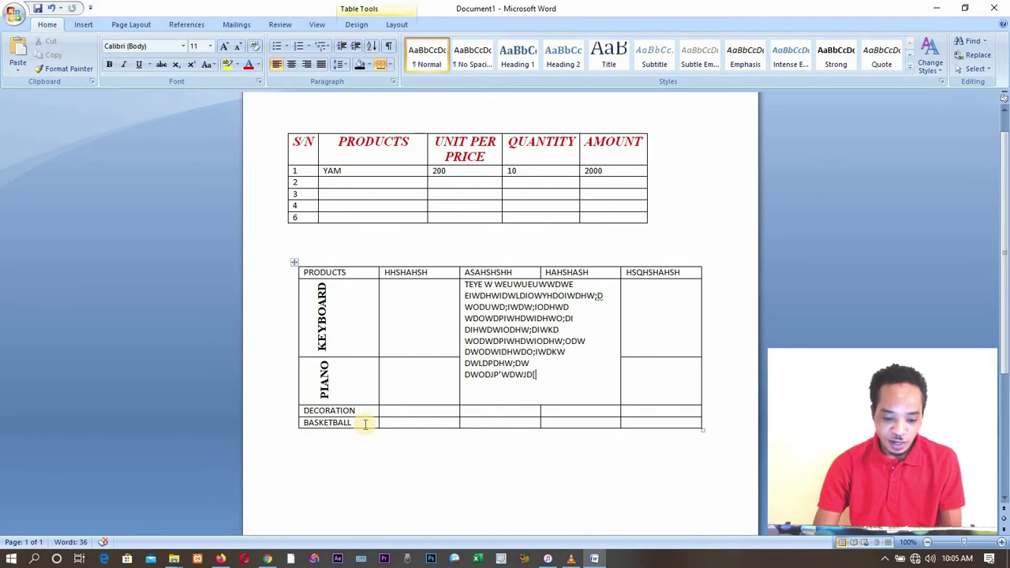
Step: Insert seven blank rows below the BASKETBALL row of the second table
right_click(361, 422)
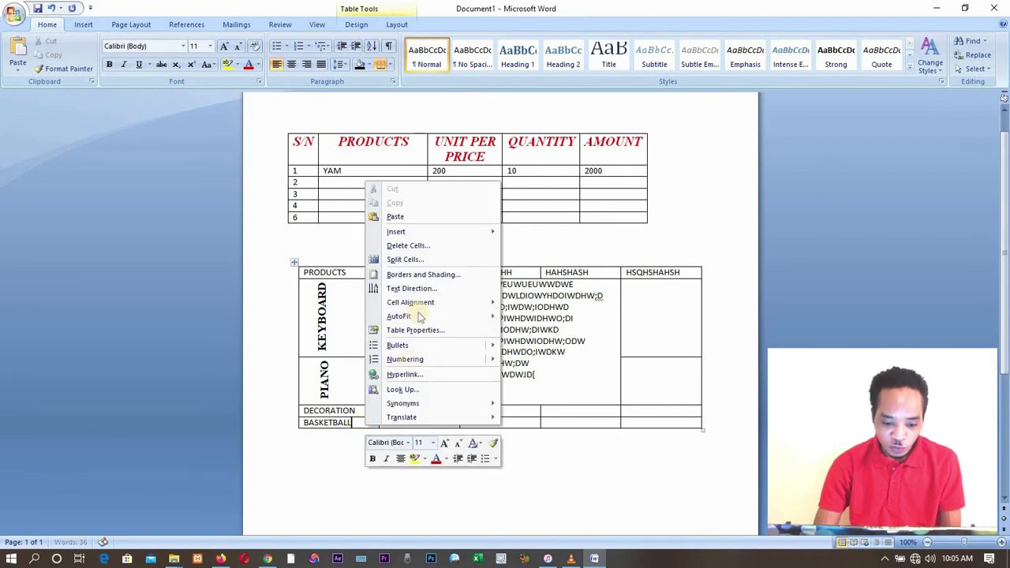
mouse_move(460, 232)
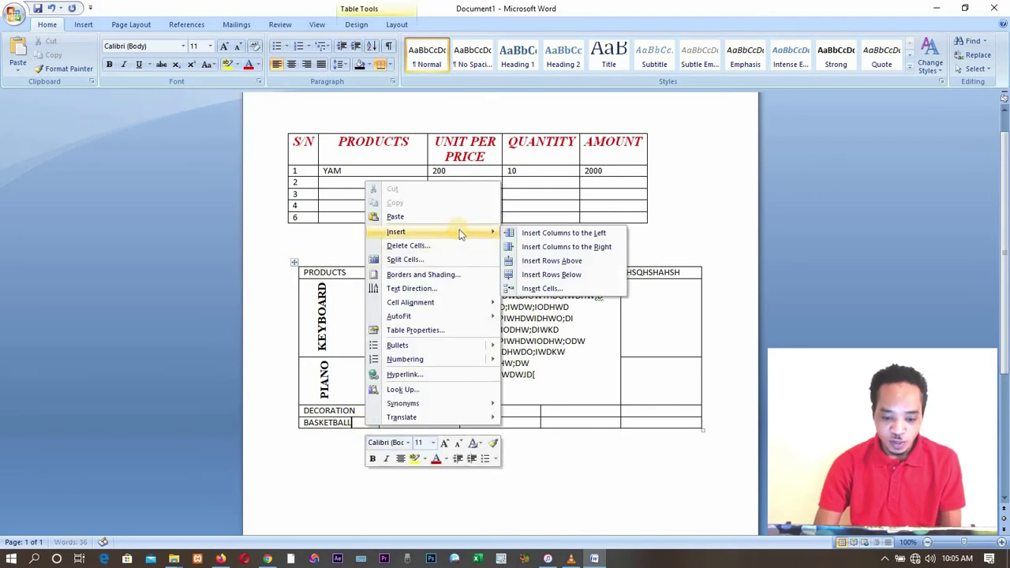
left_click(553, 275)
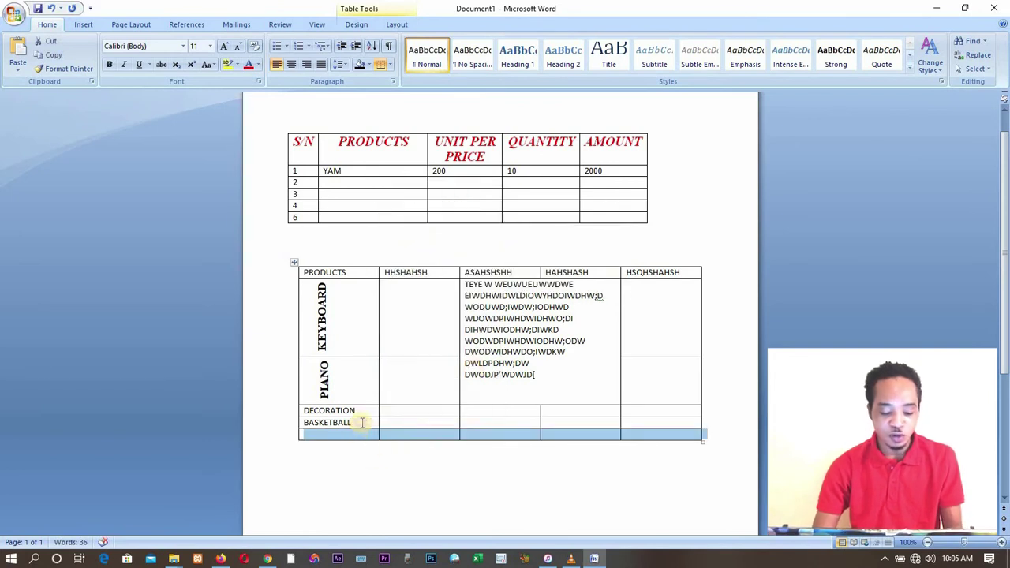
key("ctrl+y")
key("ctrl+y")
key("ctrl+y")
key("ctrl+y")
key("ctrl+y")
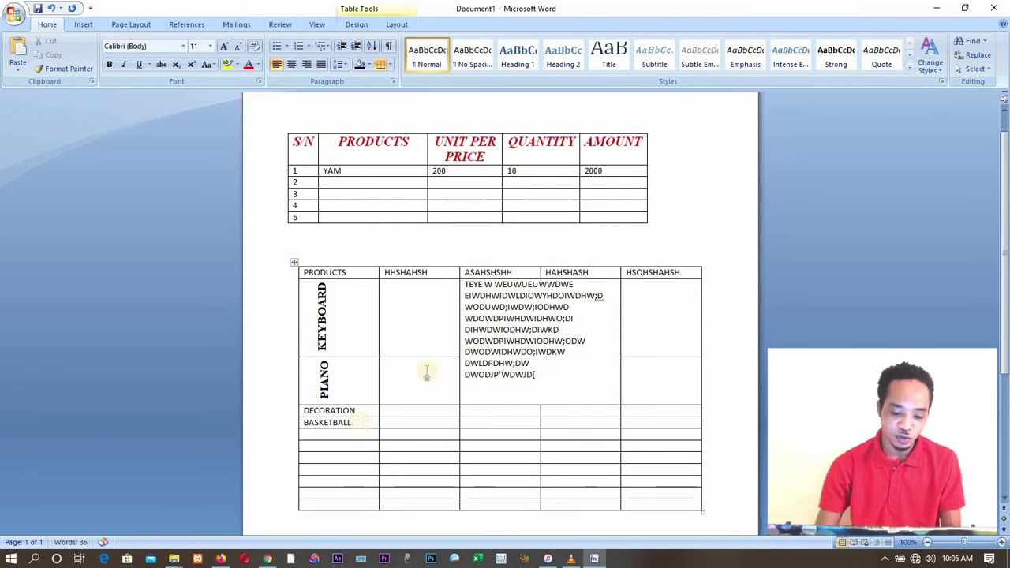
Step: Insert a 7x5 table inside the HHSHAHSH cell of the second blank row below BASKETBALL, and enlarge the nested table
scroll(530, 417, "down", 2)
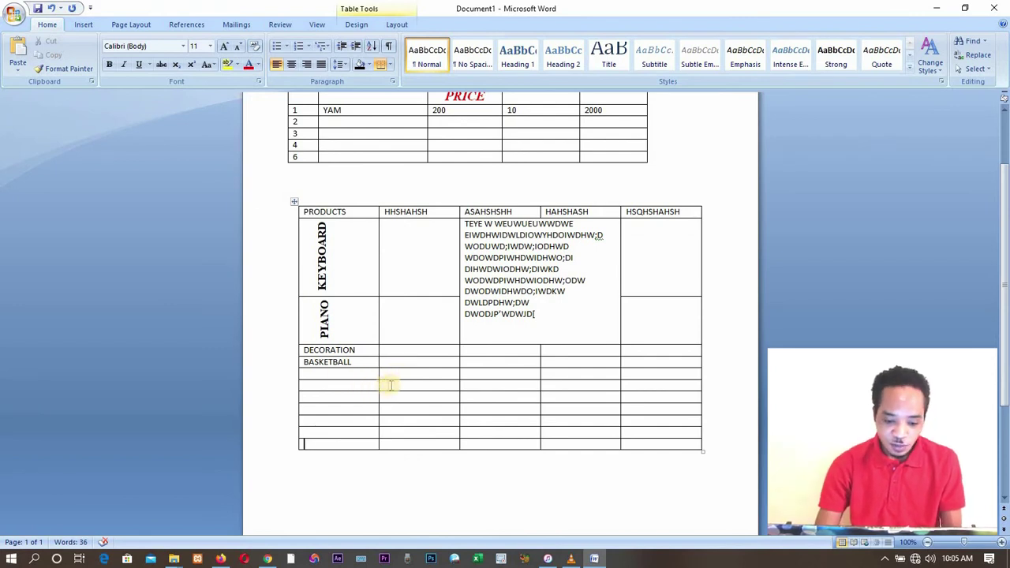
left_click(82, 25)
left_click(105, 77)
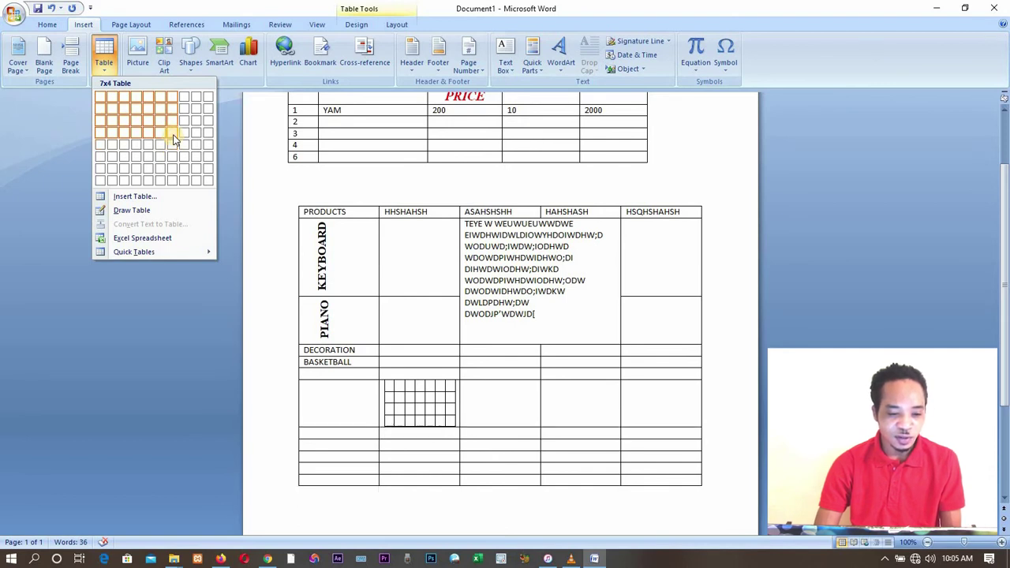
left_click(172, 143)
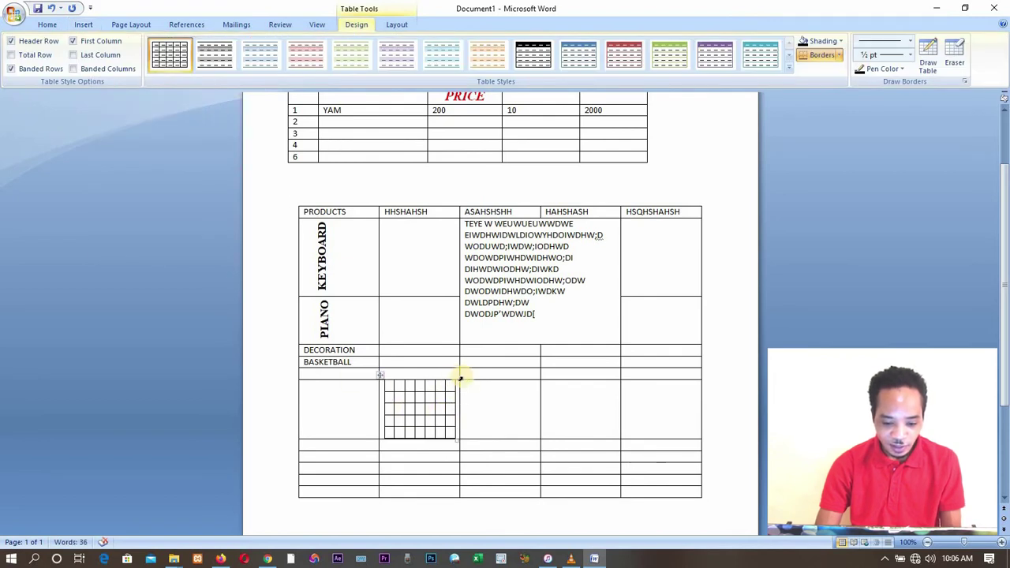
left_click_drag(458, 373, 507, 395)
scroll(421, 473, "down", 3)
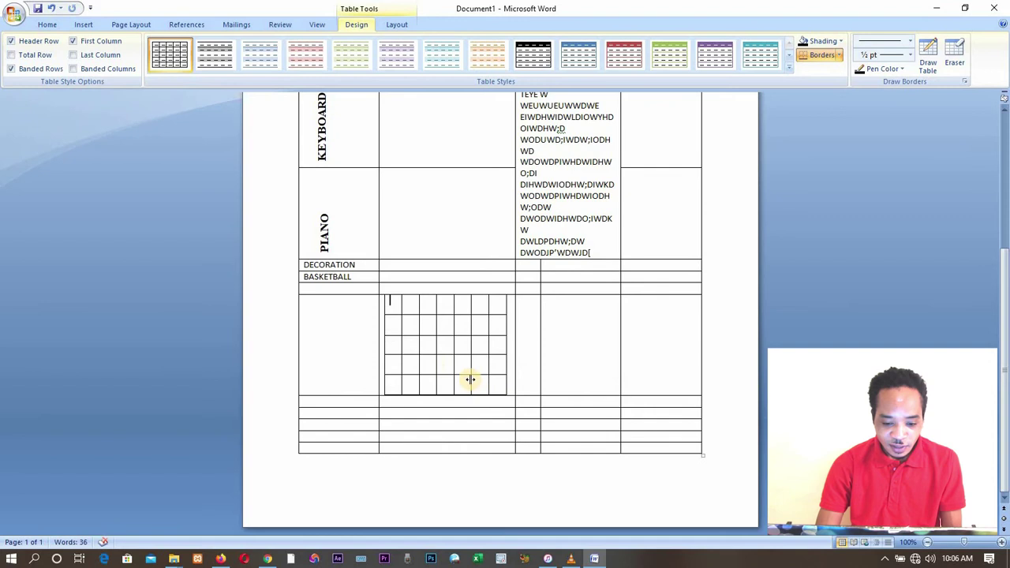
Step: Number the seven cells in the nested table's first row from 1 to 7
type("1")
left_click(412, 308)
type("2")
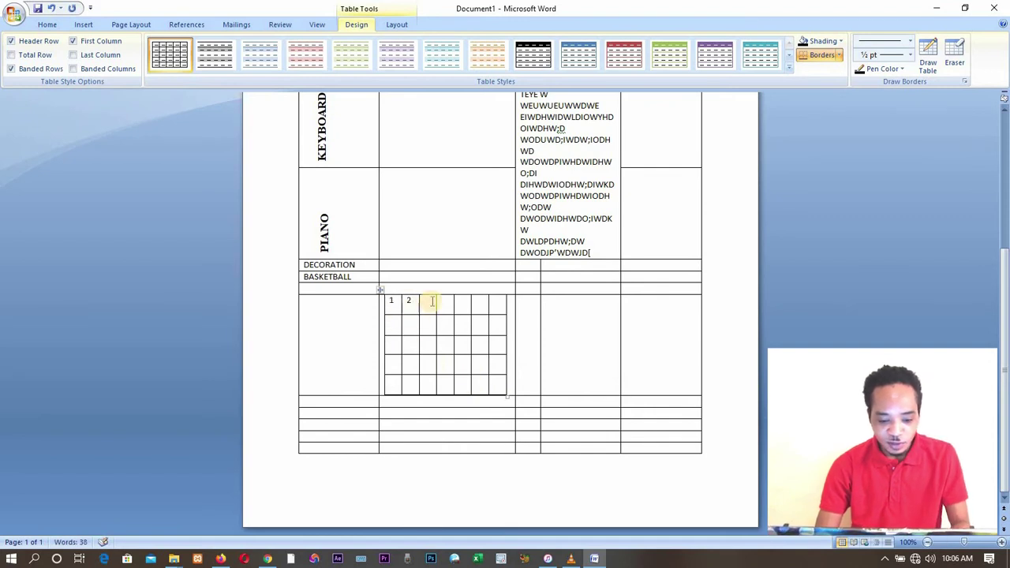
left_click(431, 301)
type("3 ")
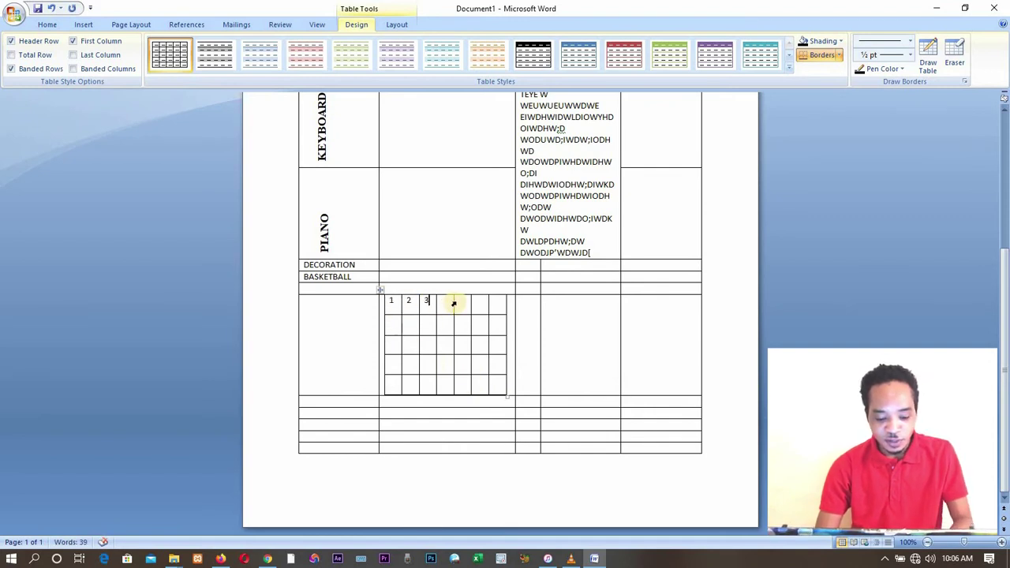
type("4")
left_click(463, 303)
type("5")
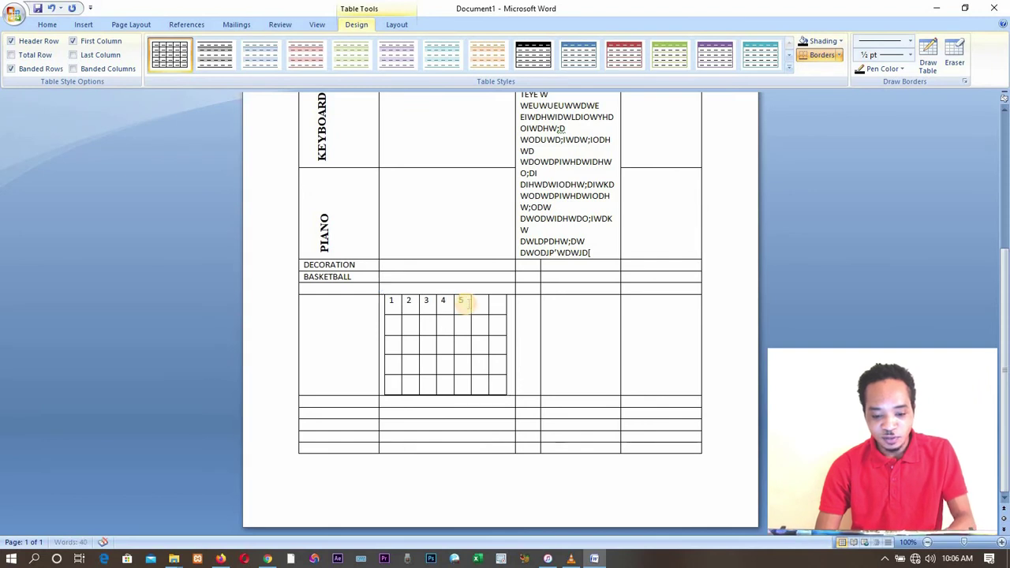
left_click(481, 303)
type("66")
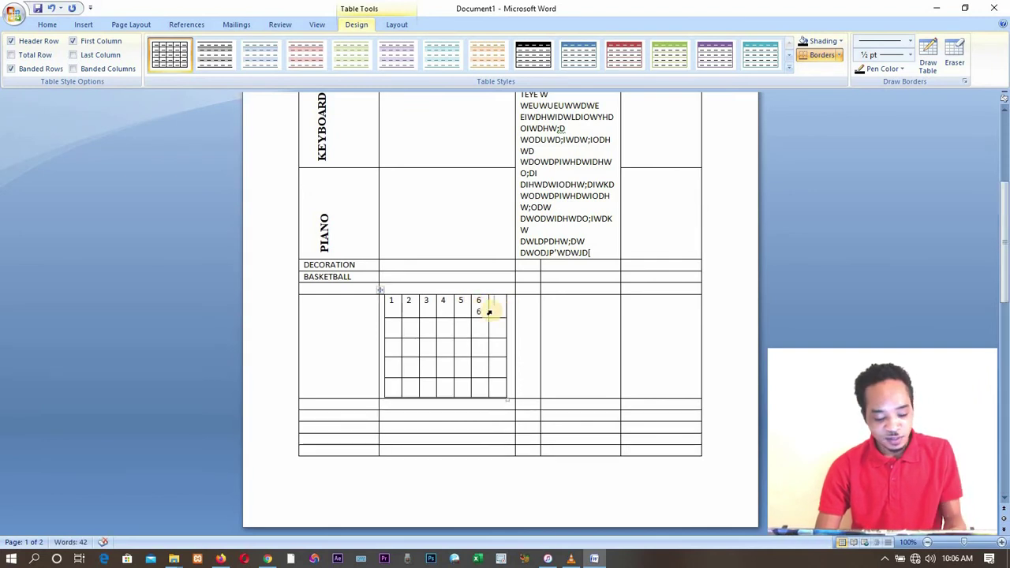
key("BackSpace")
key("BackSpace")
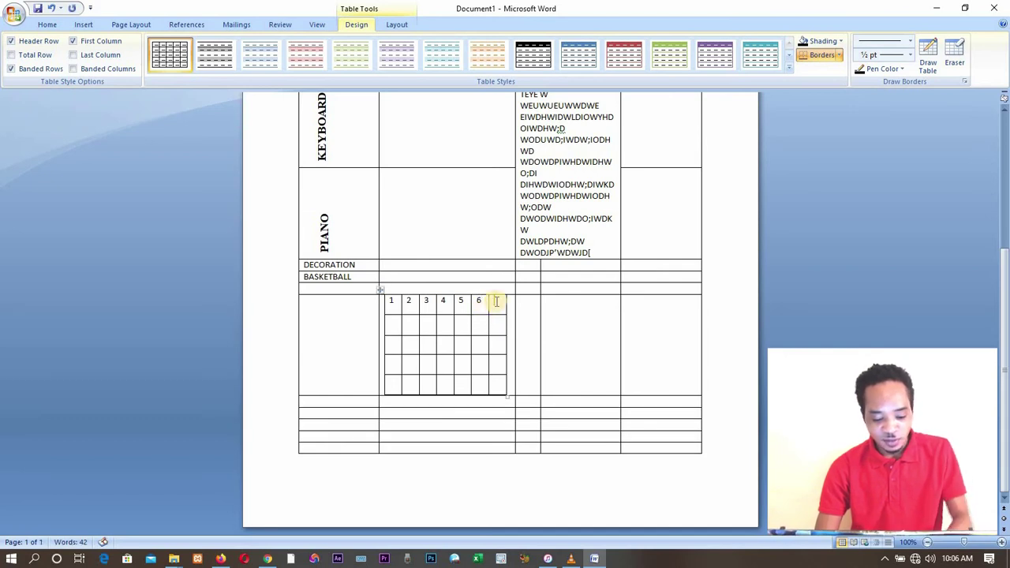
left_click(496, 302)
type("7")
Step: Apply the built-in table style with a black header row, black first column and grey banded rows to the first table
scroll(432, 305, "up", 2)
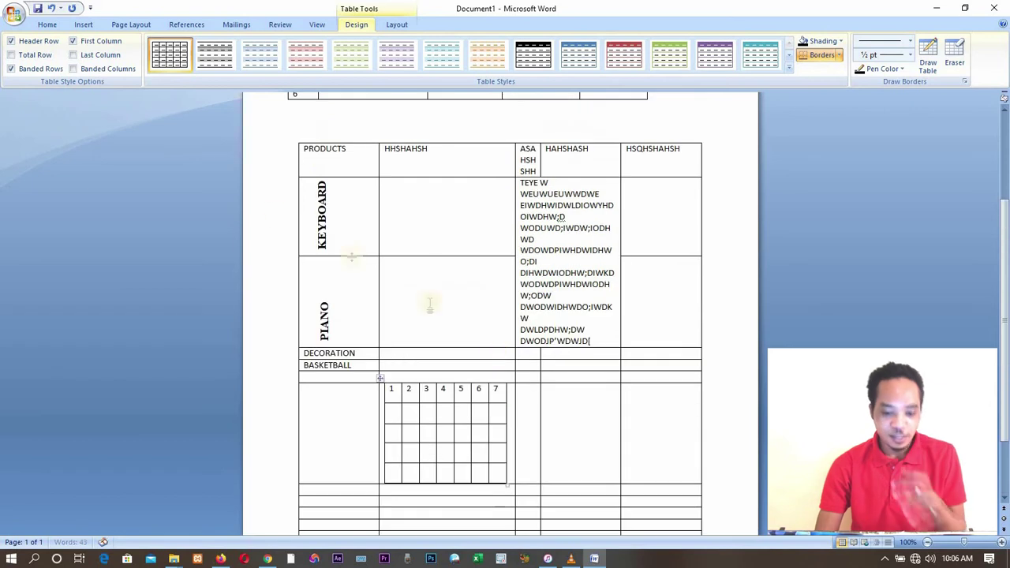
scroll(464, 462, "up", 2)
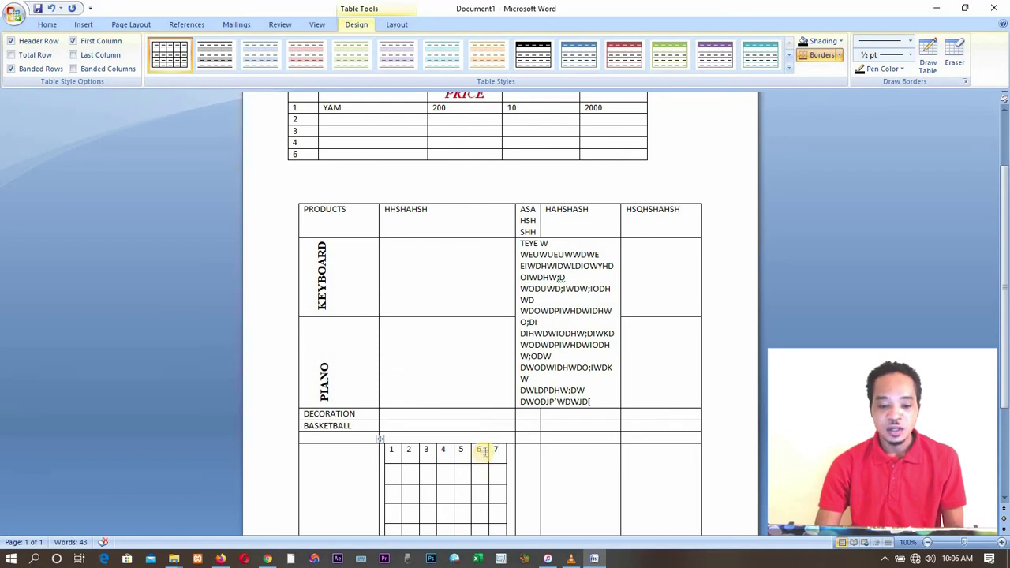
scroll(482, 449, "up", 1)
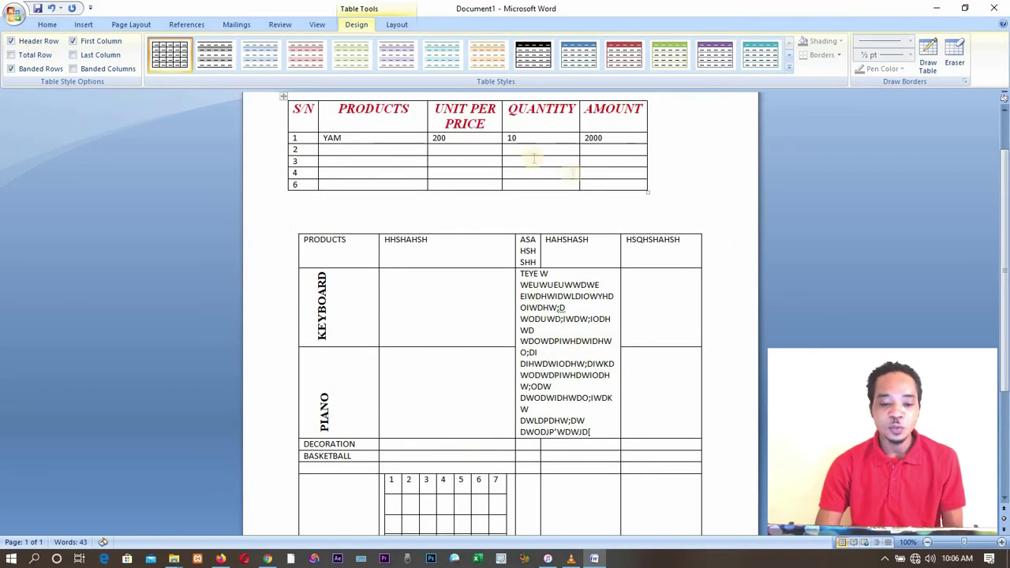
left_click(533, 213)
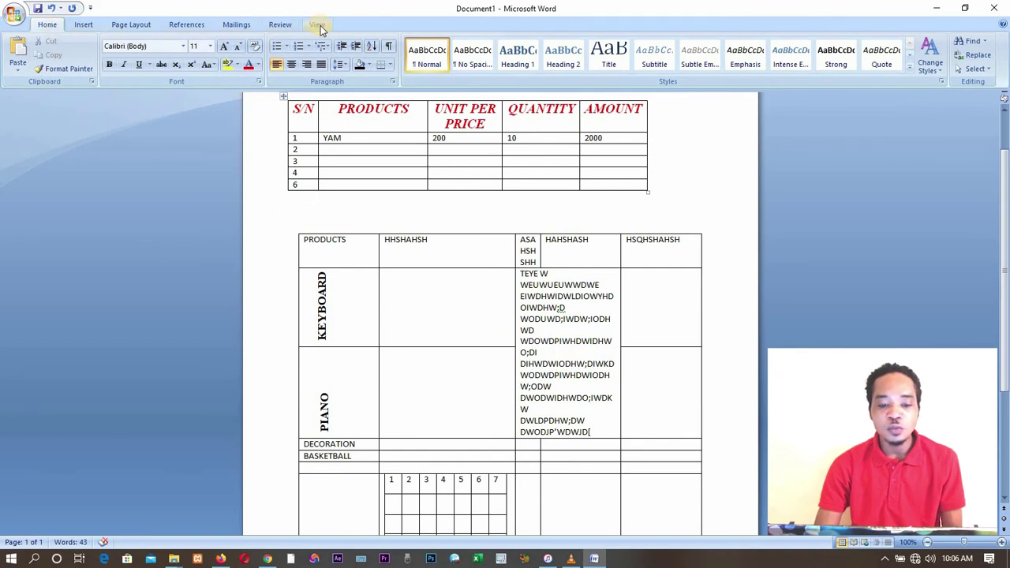
scroll(352, 166, "up", 2)
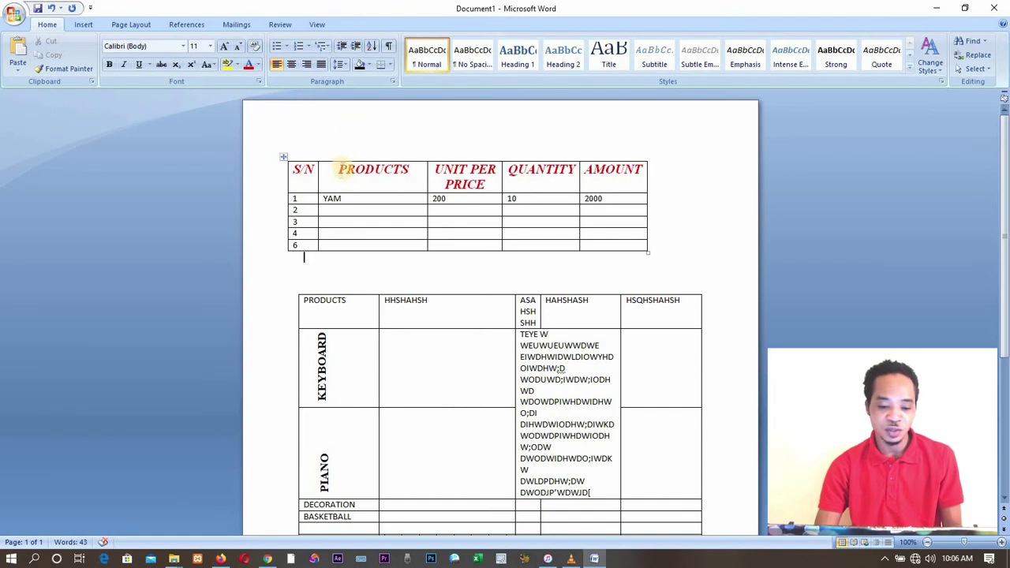
left_click(346, 181)
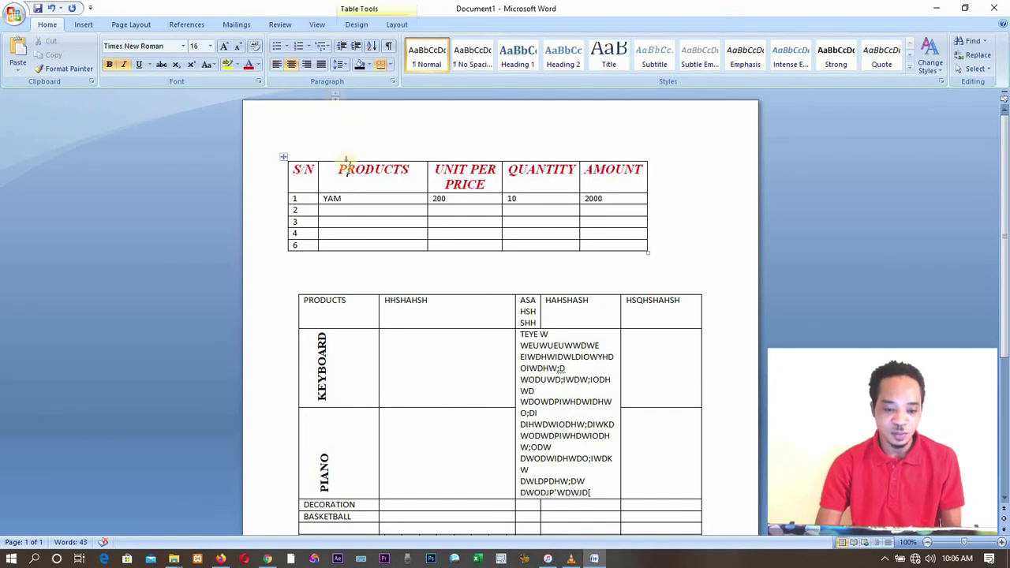
left_click(355, 24)
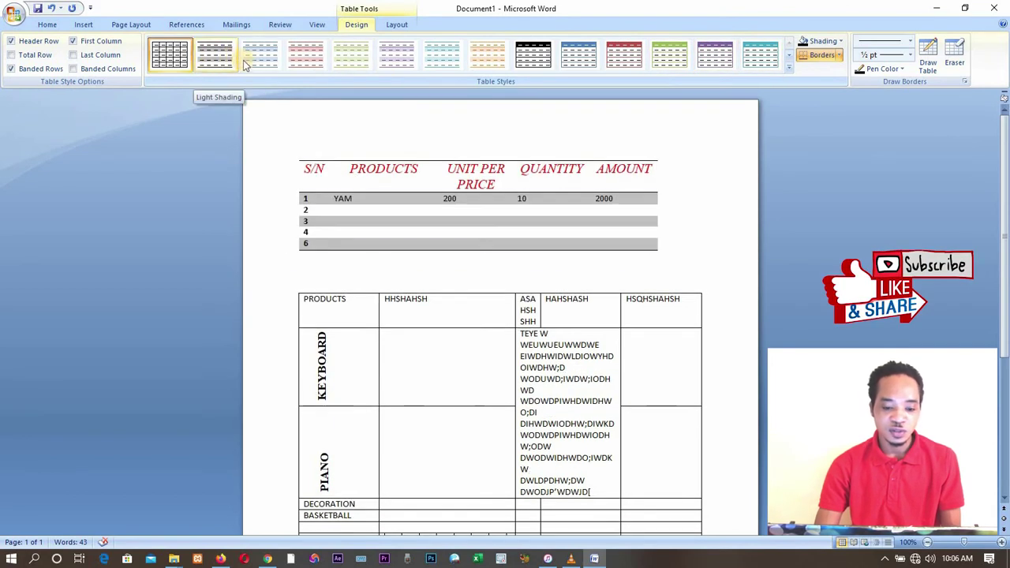
left_click(788, 68)
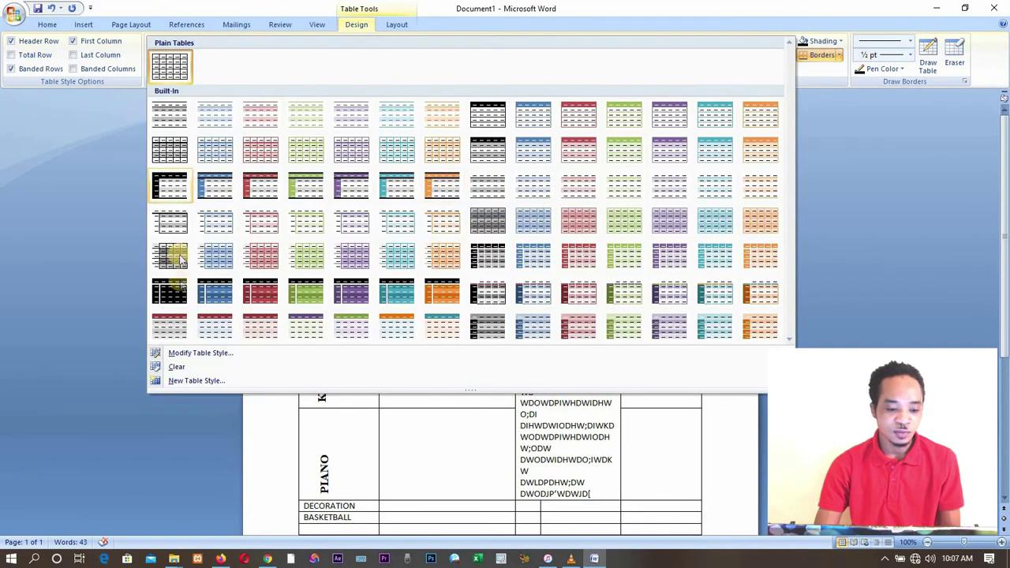
left_click(170, 186)
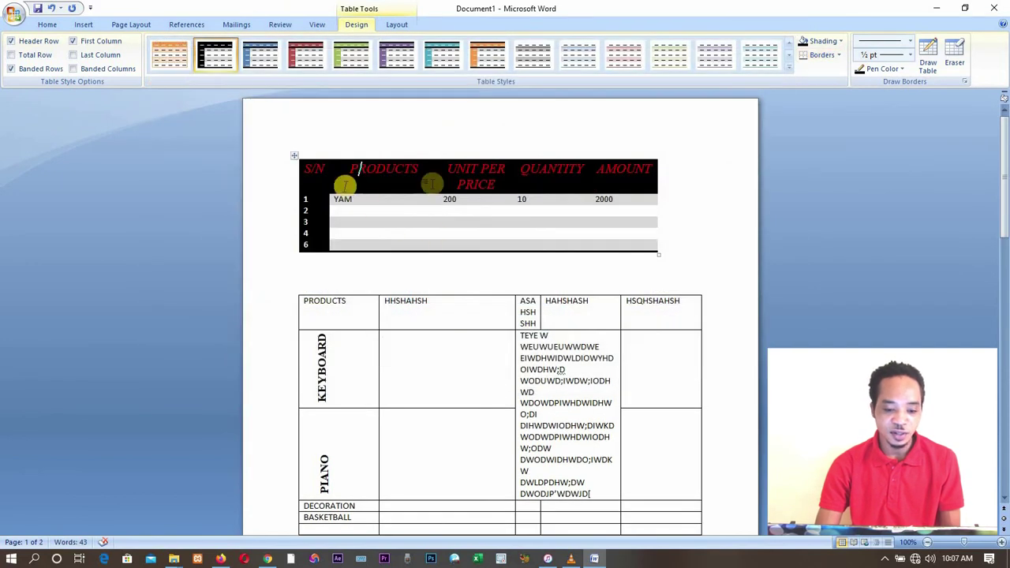
Step: Try the dark purple built-in table style with a black header row on the second table
scroll(340, 256, "down", 2)
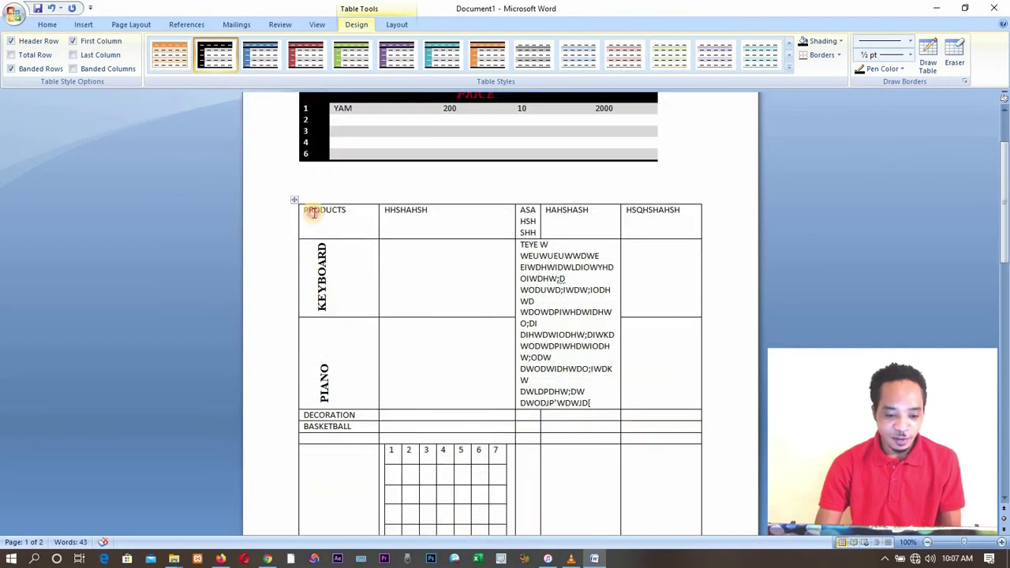
left_click(313, 212)
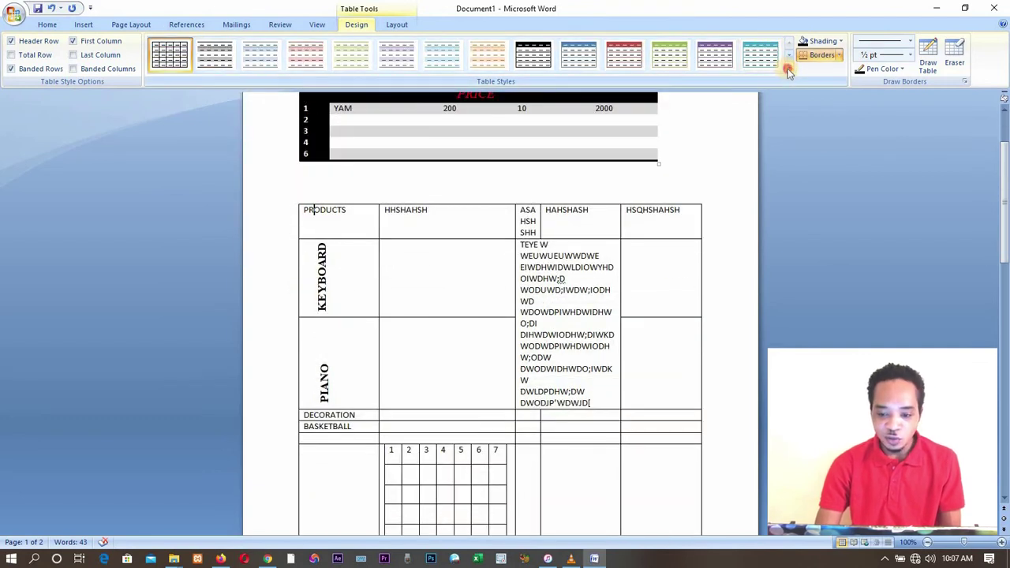
left_click(787, 69)
left_click(358, 294)
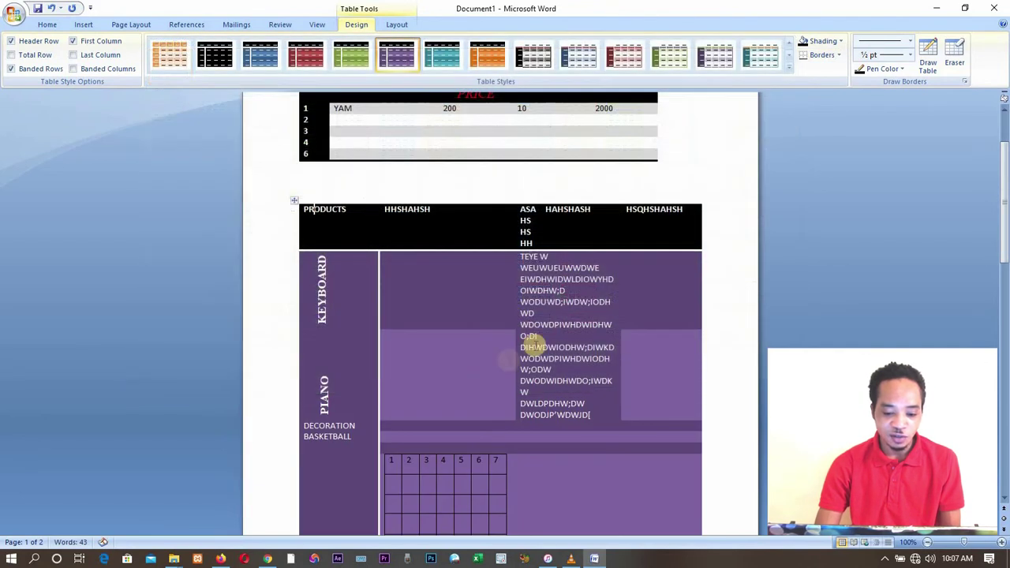
scroll(521, 340, "down", 3)
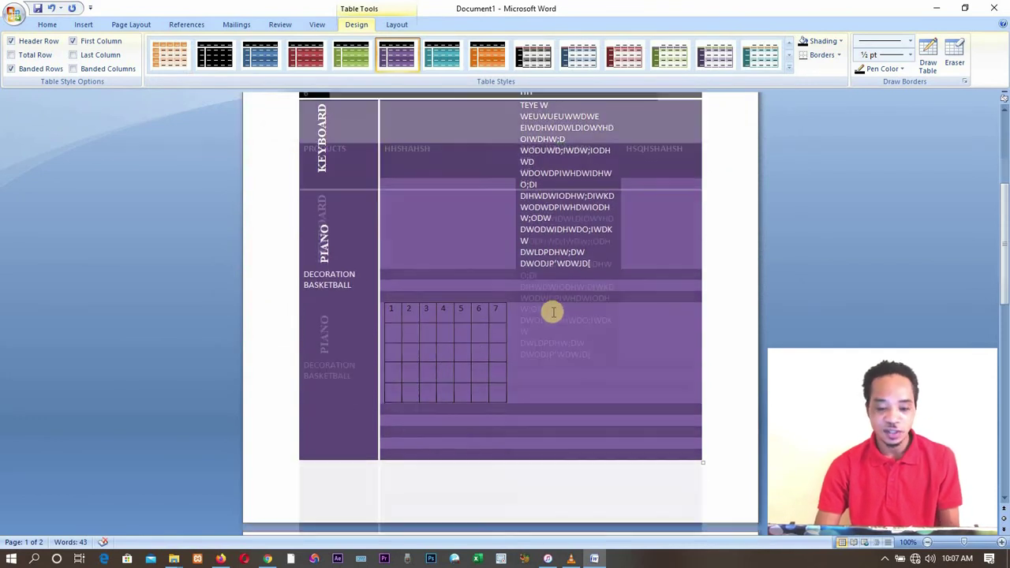
scroll(552, 312, "up", 3)
Step: Undo the purple table style on the second table
left_click(397, 26)
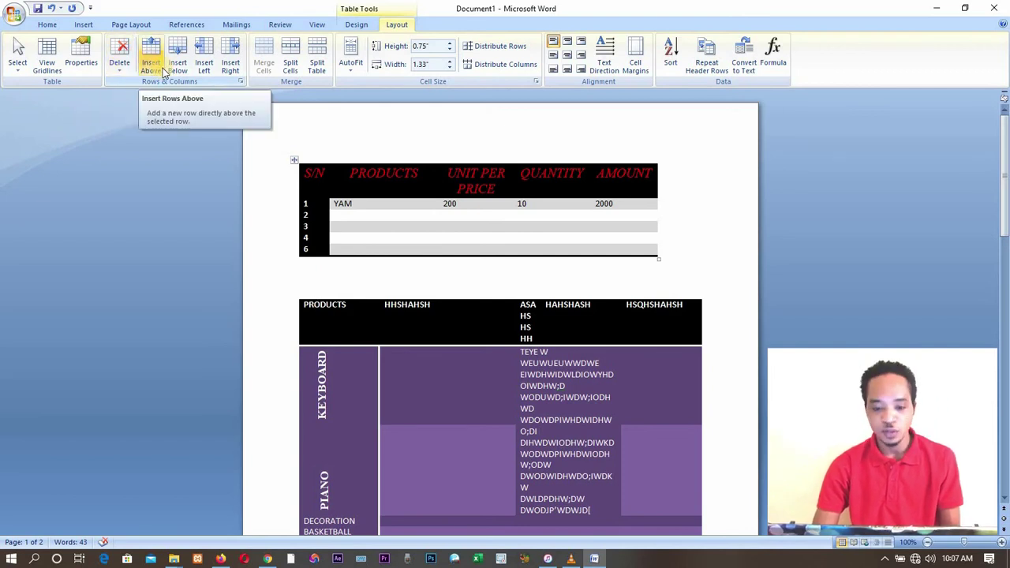
left_click(564, 280)
scroll(564, 300, "down", 3)
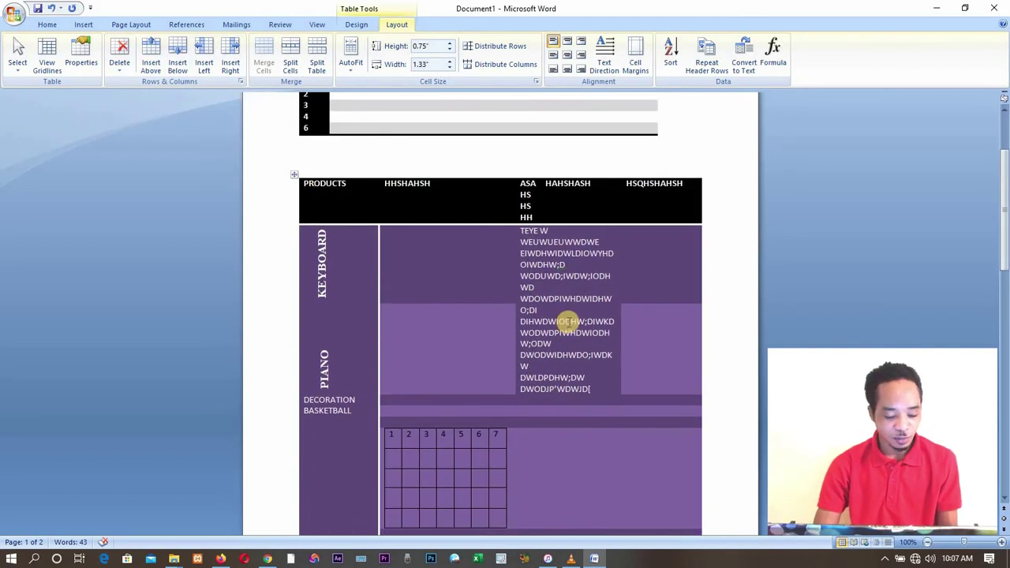
key("ctrl+z")
scroll(568, 321, "down", 2)
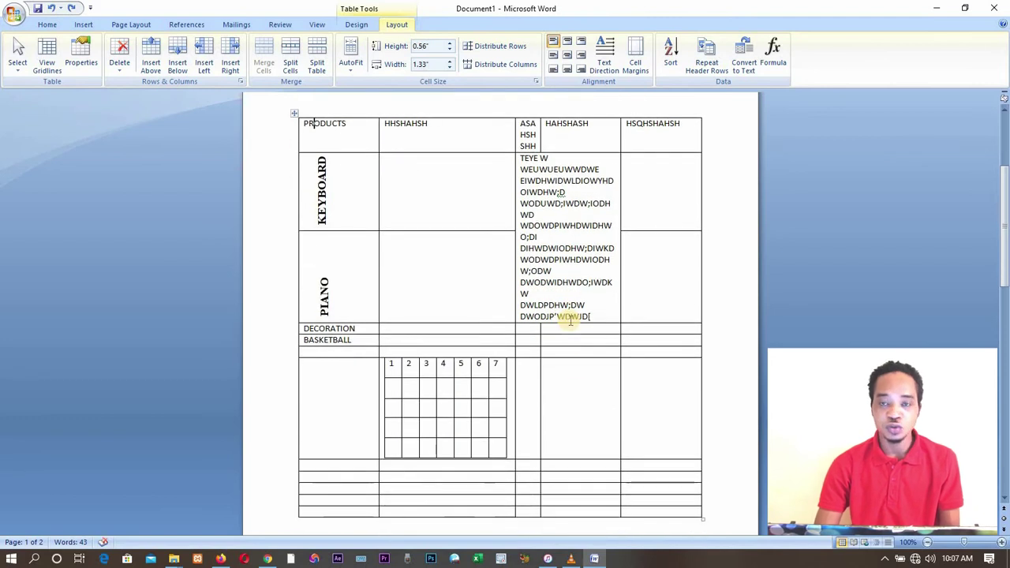
Step: Insert the KOT CREATIVE HUB LOGO picture from the desktop folder home made facemask into the KEYBOARD row's HHSHAHSH cell
left_click(576, 377)
scroll(394, 208, "down", 1)
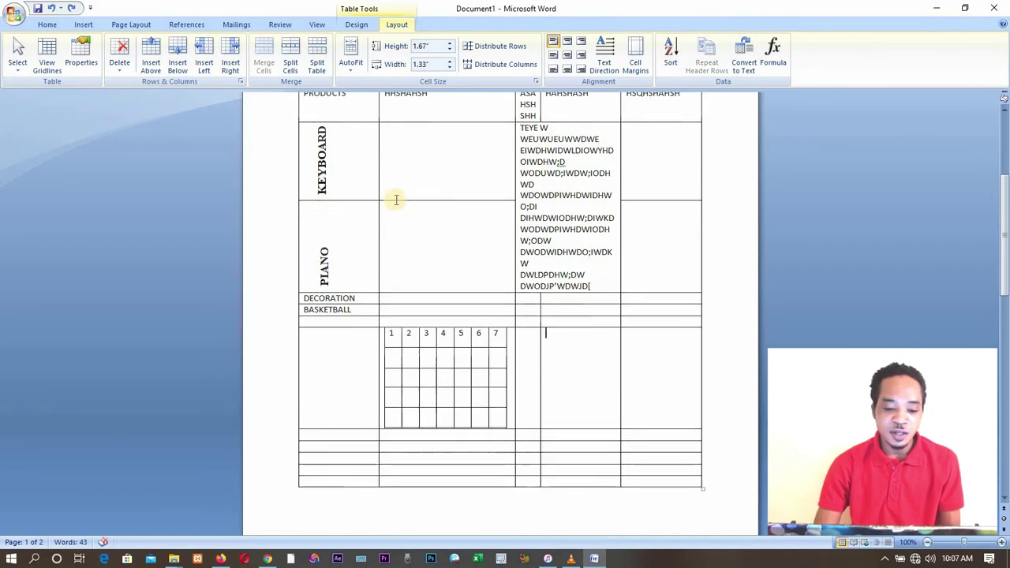
scroll(396, 199, "up", 2)
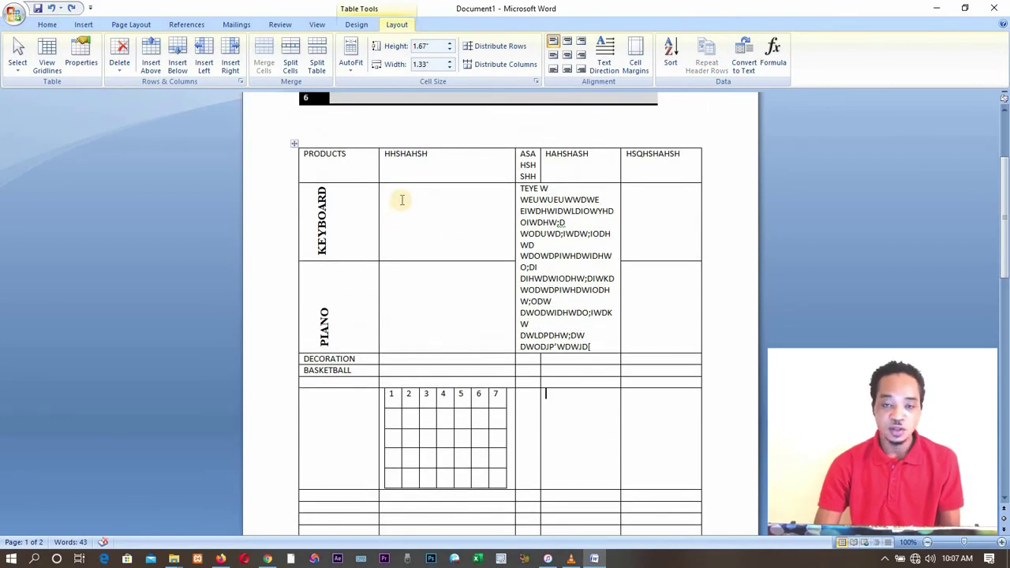
left_click(399, 200)
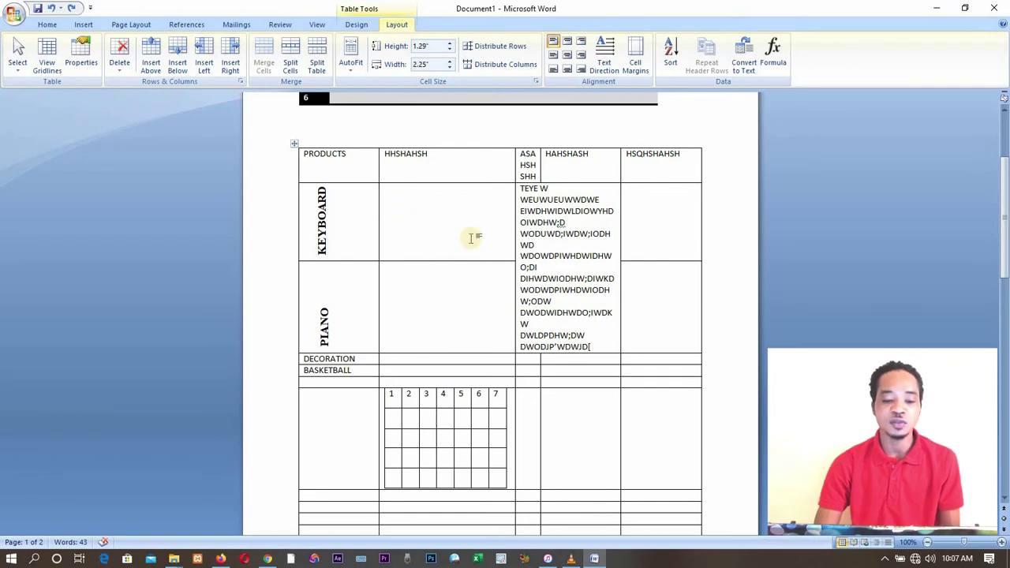
left_click(84, 25)
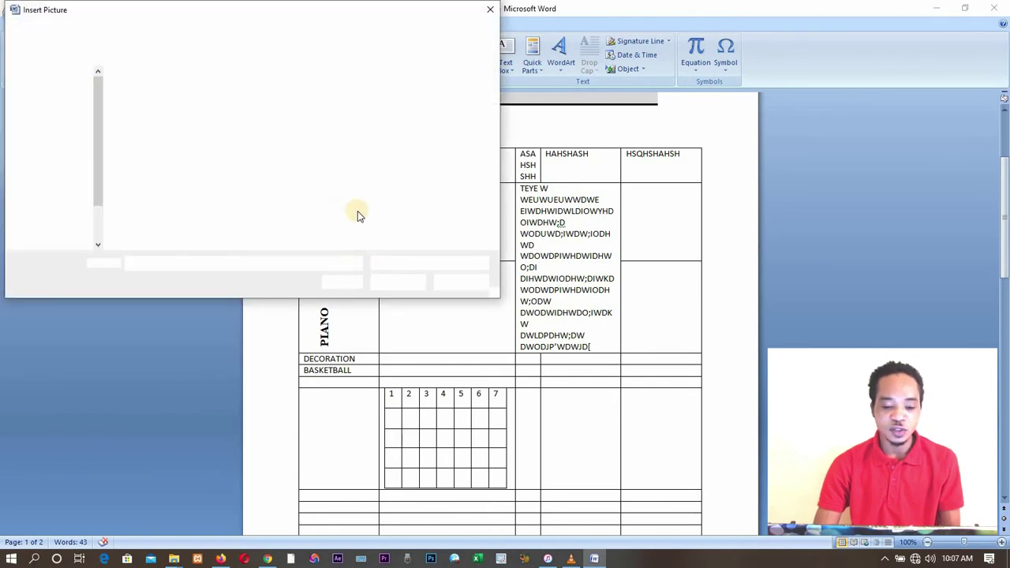
left_click(52, 129)
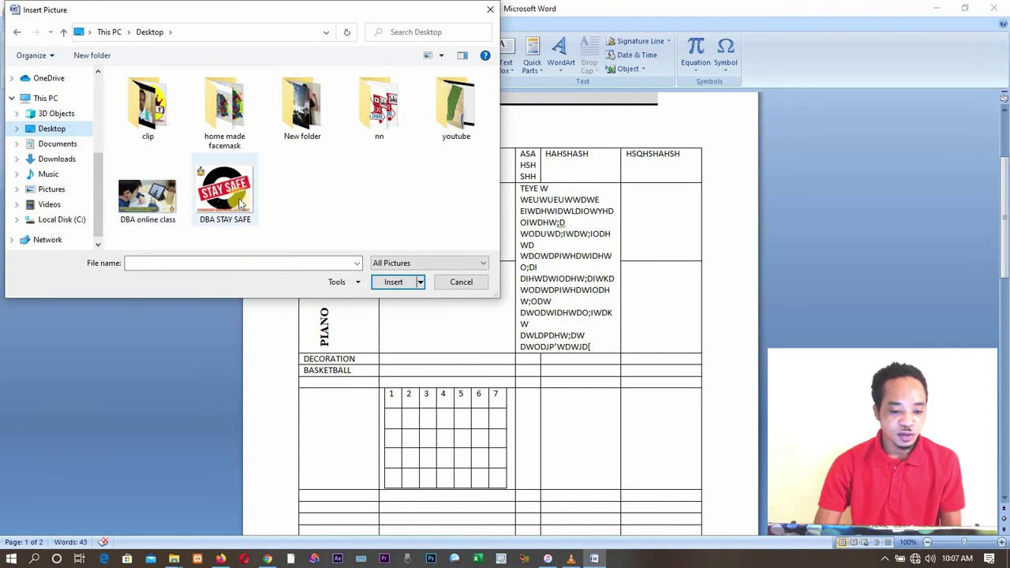
double_click(232, 125)
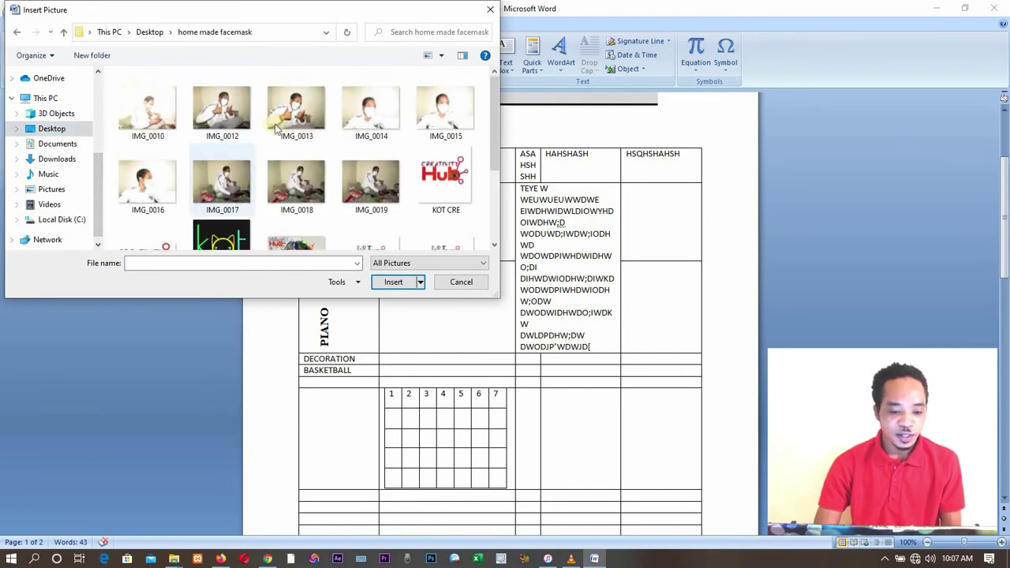
scroll(227, 189, "down", 2)
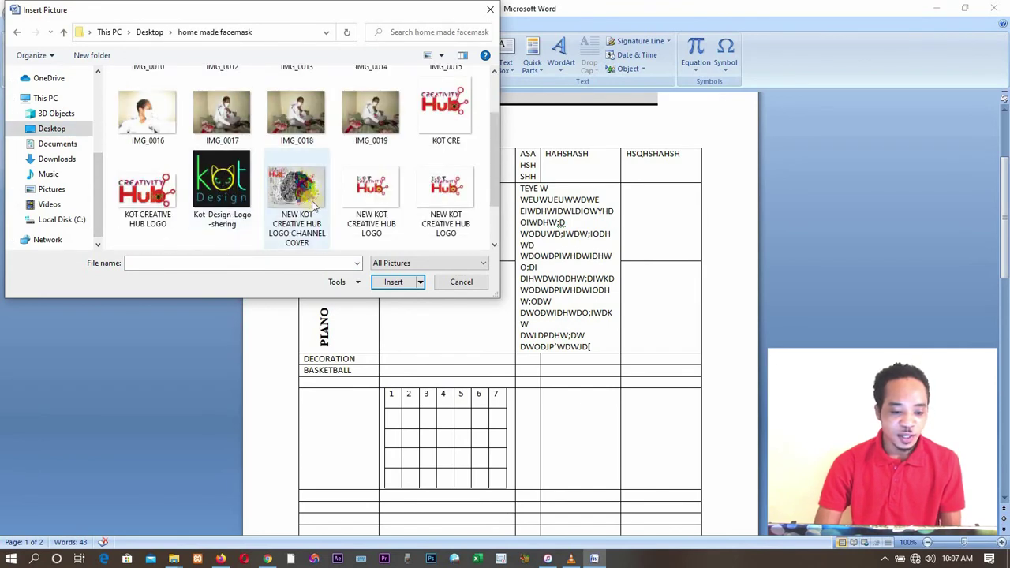
left_click(167, 202)
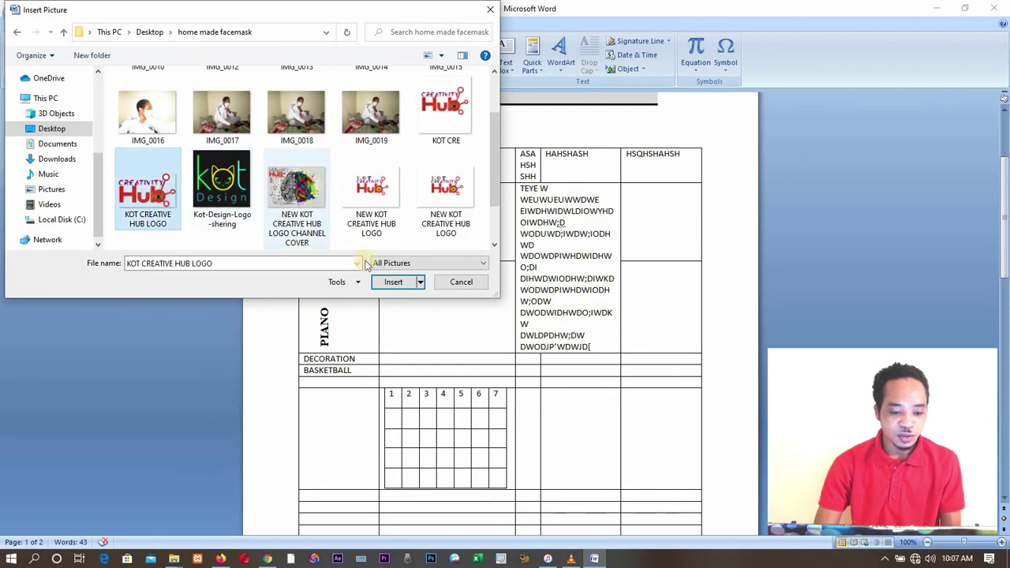
scroll(345, 172, "down", 1)
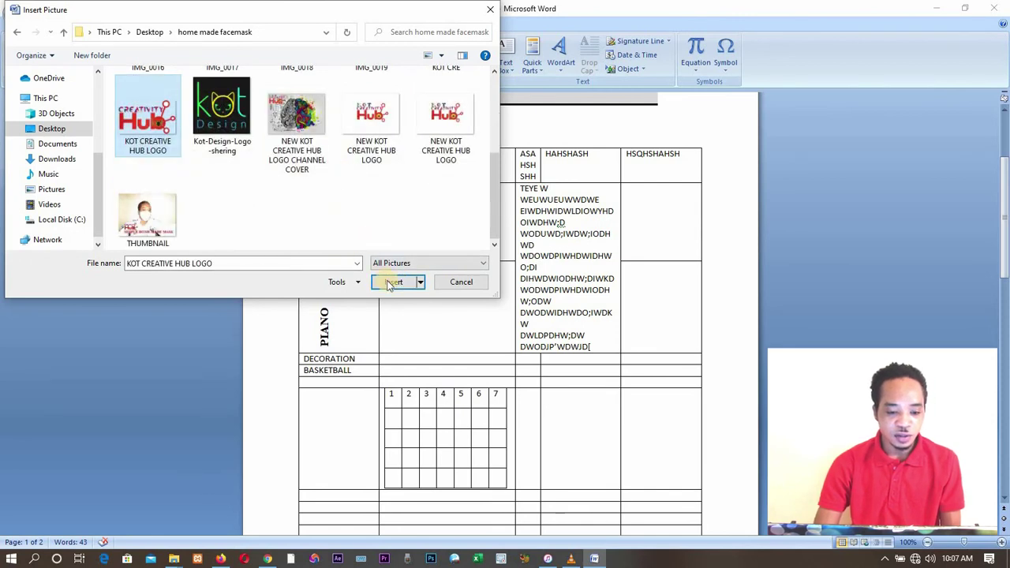
left_click(392, 283)
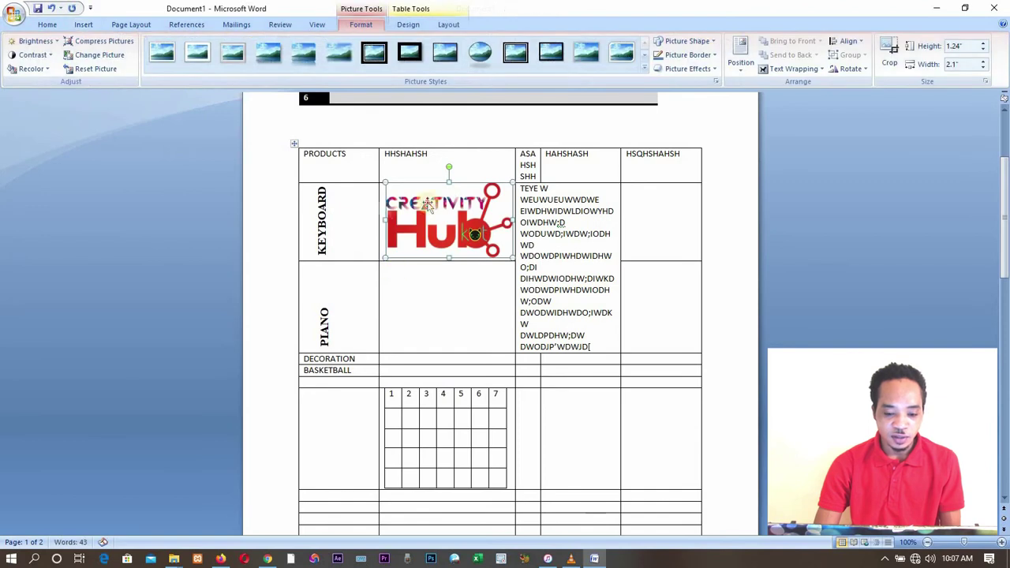
left_click(436, 297)
left_click(459, 235)
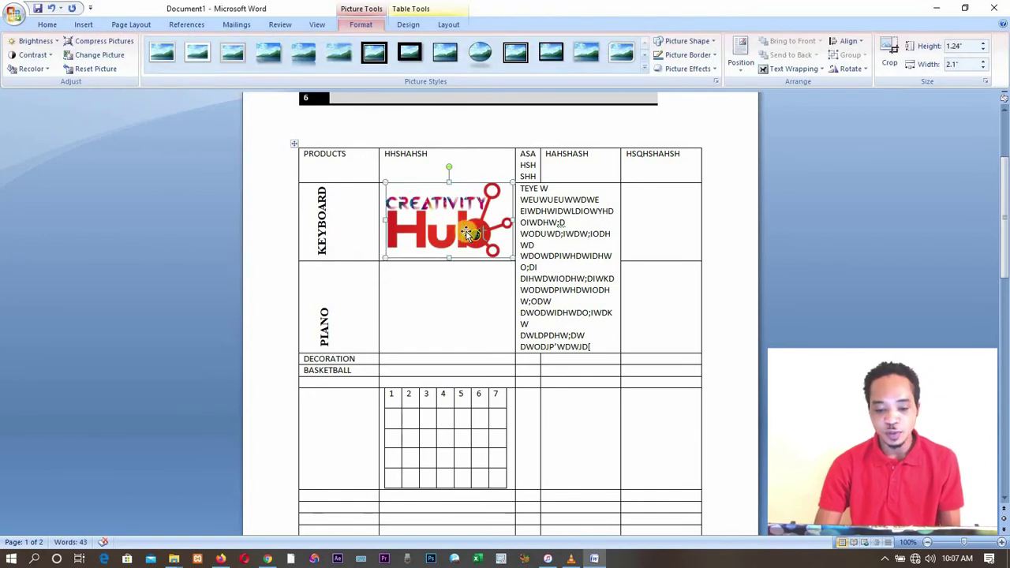
key("ctrl+d")
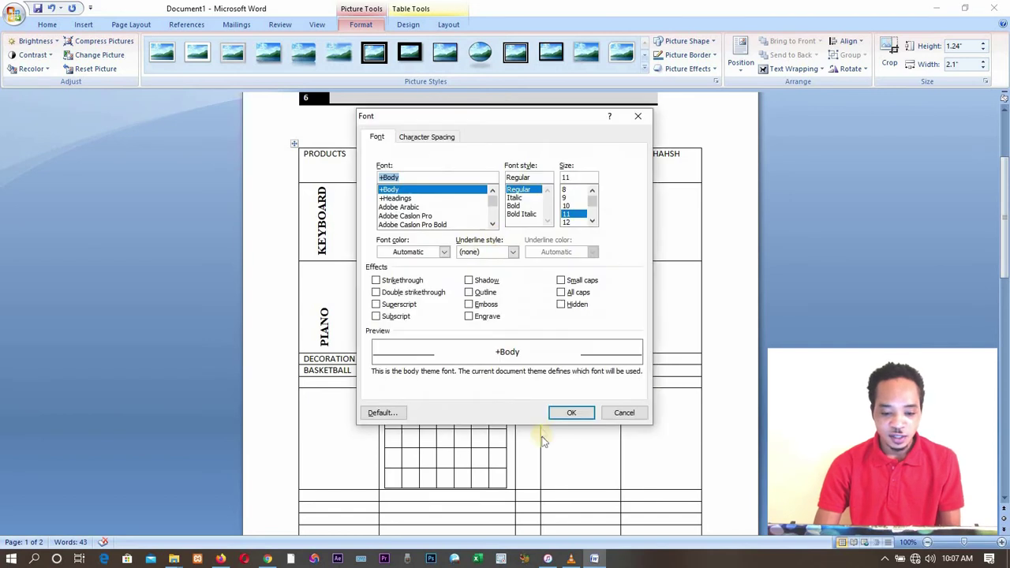
left_click(571, 413)
left_click_drag(467, 227, 465, 295)
key("ctrl+z")
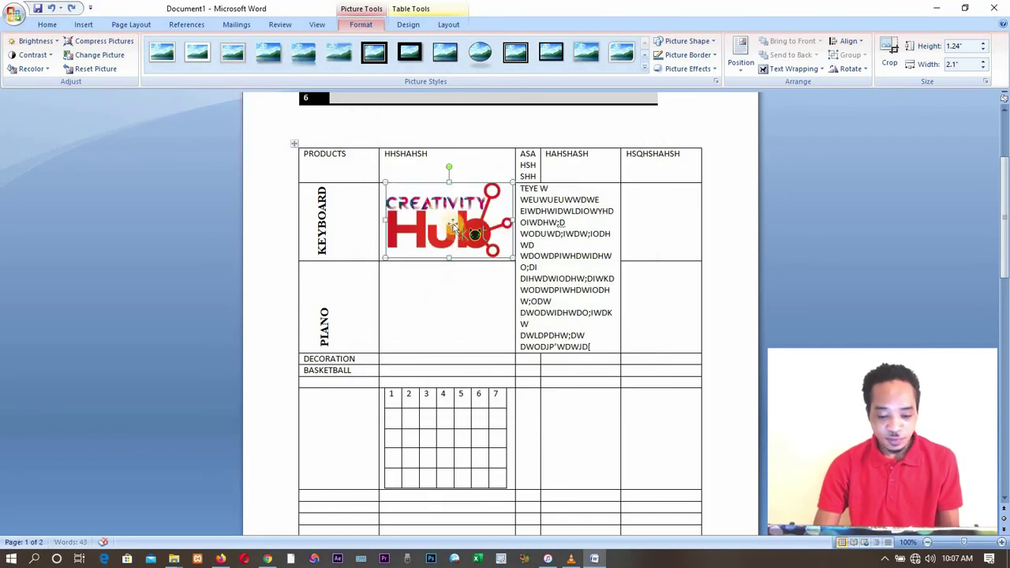
Step: Paste a copy of the Creativity Hub logo into the PIANO row's cell in the HHSHAHSH column
left_click(448, 304)
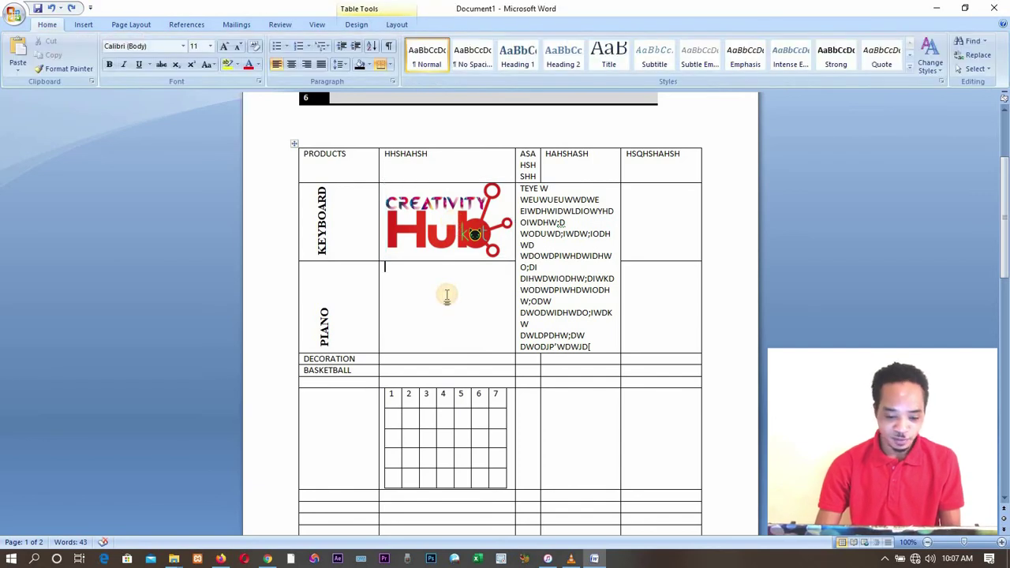
key("ctrl+v")
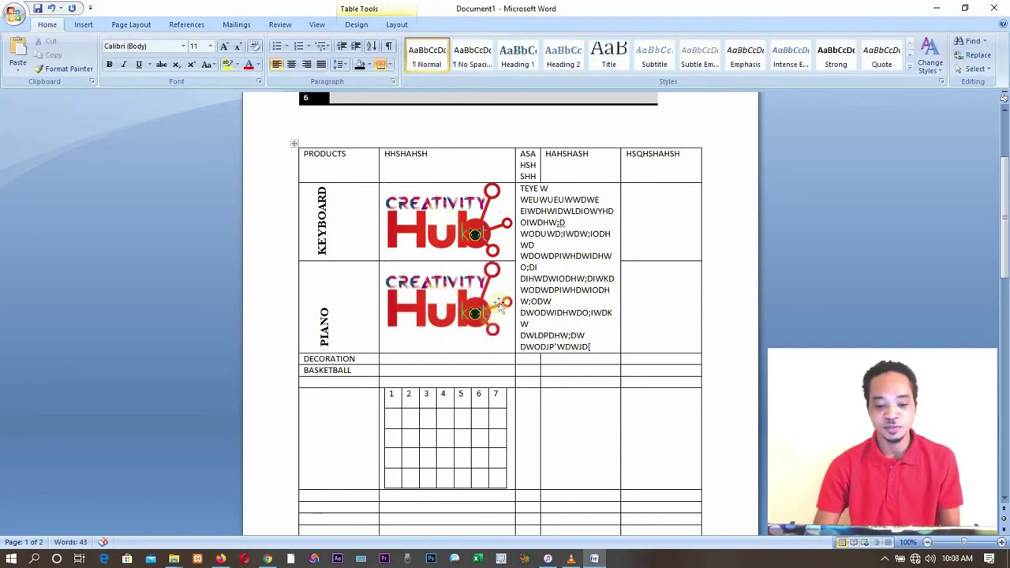
Step: Insert the picture IMG_0014 from the home made facemask folder into the HAHSHASH column's cell in the nested table's row
scroll(513, 382, "down", 1)
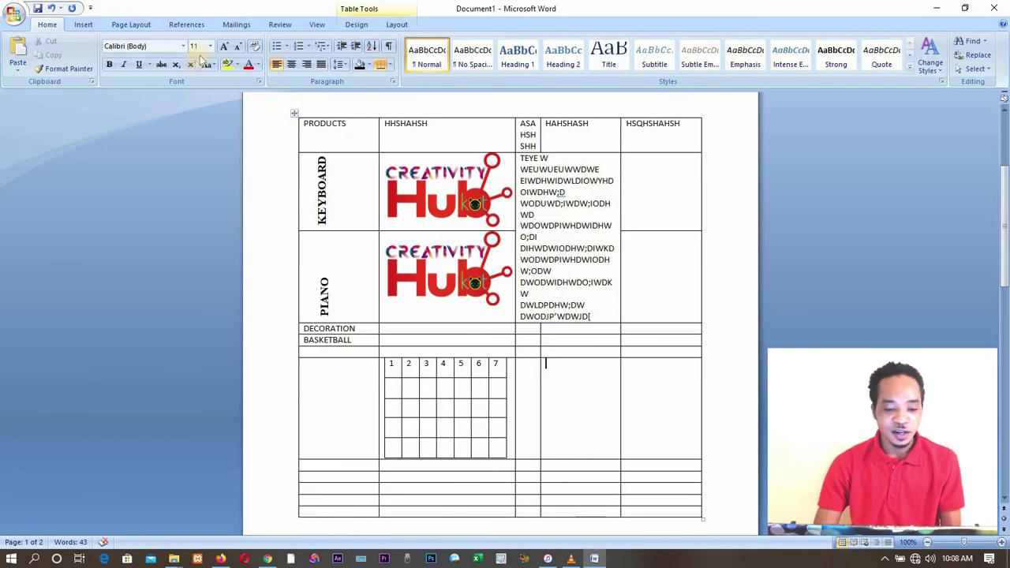
left_click(83, 25)
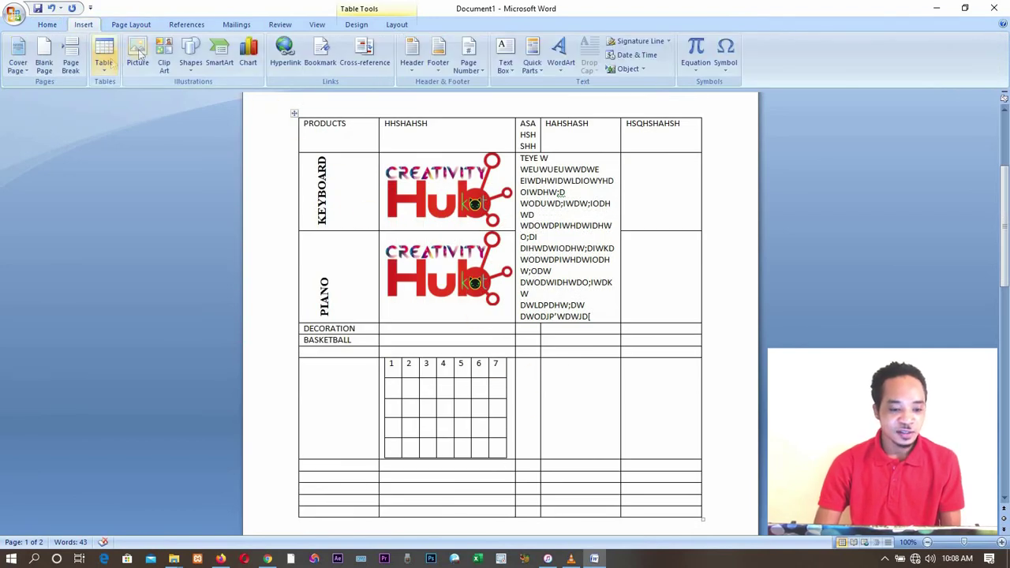
left_click(106, 54)
left_click(138, 50)
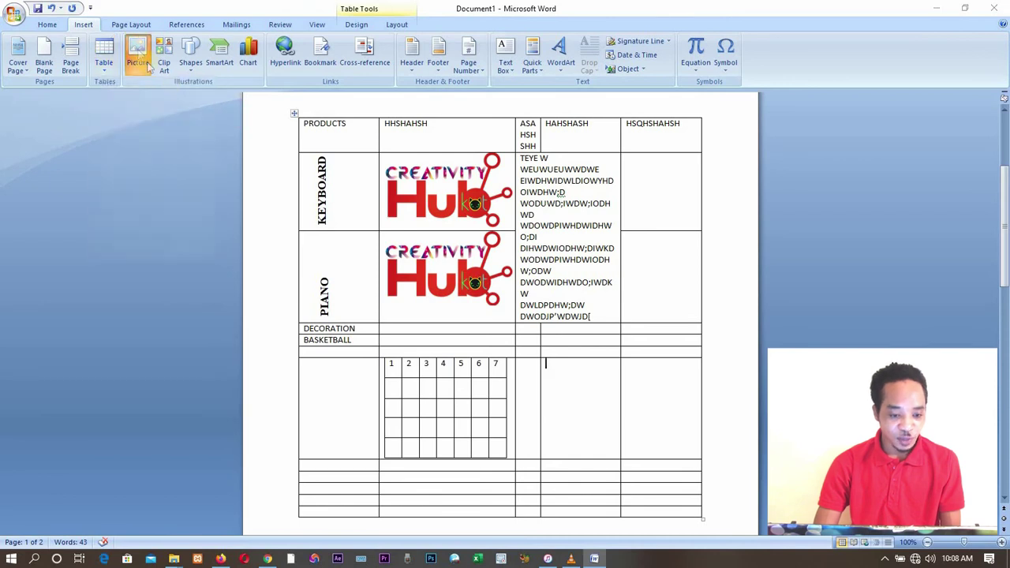
scroll(255, 192, "up", 1)
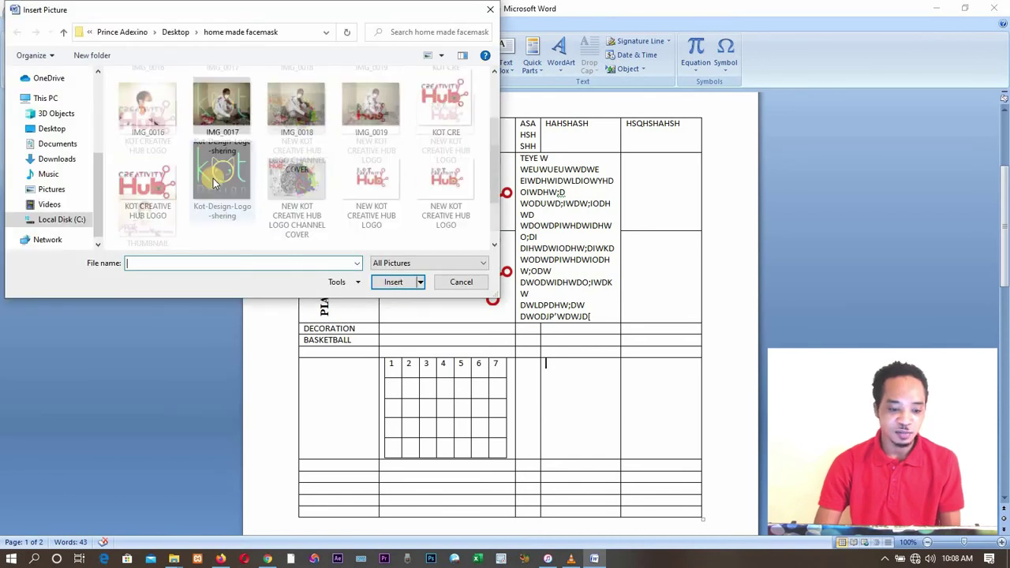
scroll(294, 193, "up", 1)
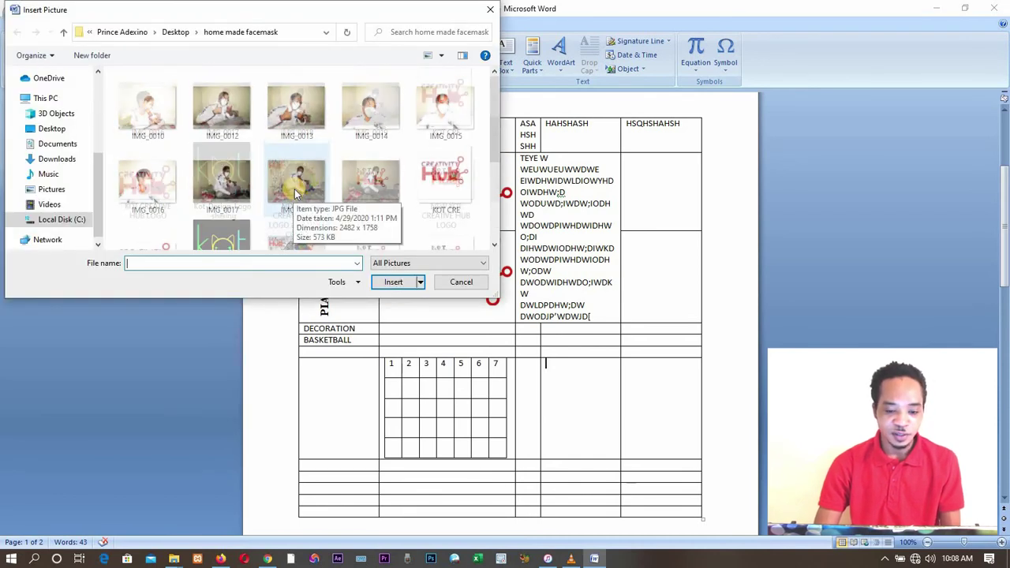
left_click(367, 136)
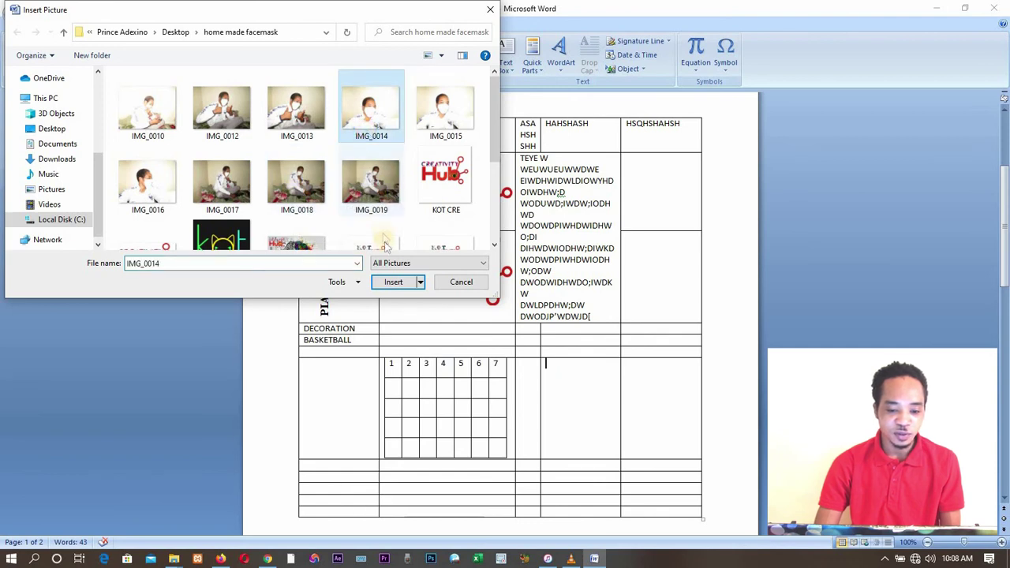
left_click(391, 283)
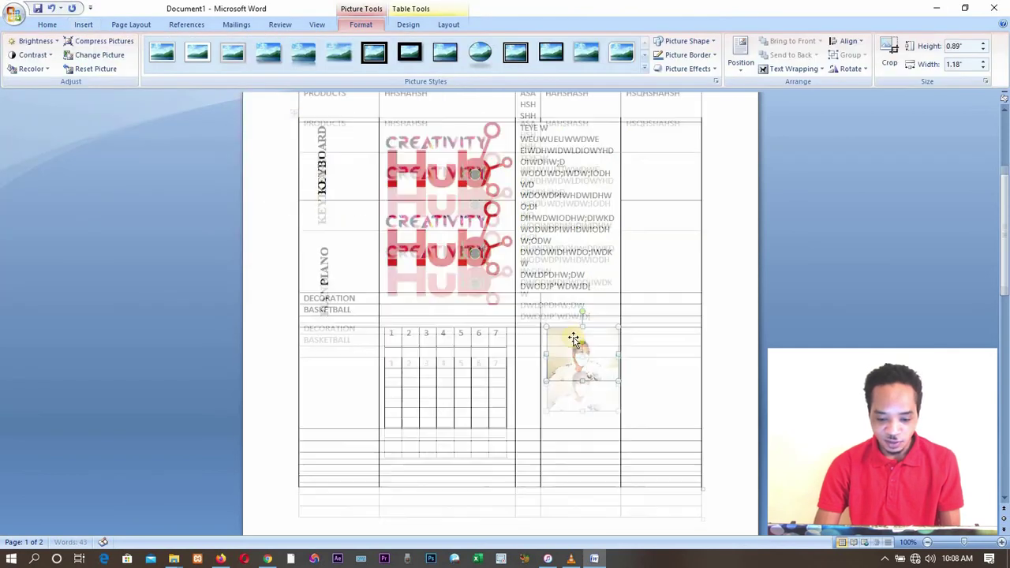
Step: Widen the HAHSHASH column and resize the inserted IMG_0014 picture to fit within its cell
left_click_drag(539, 360, 503, 402)
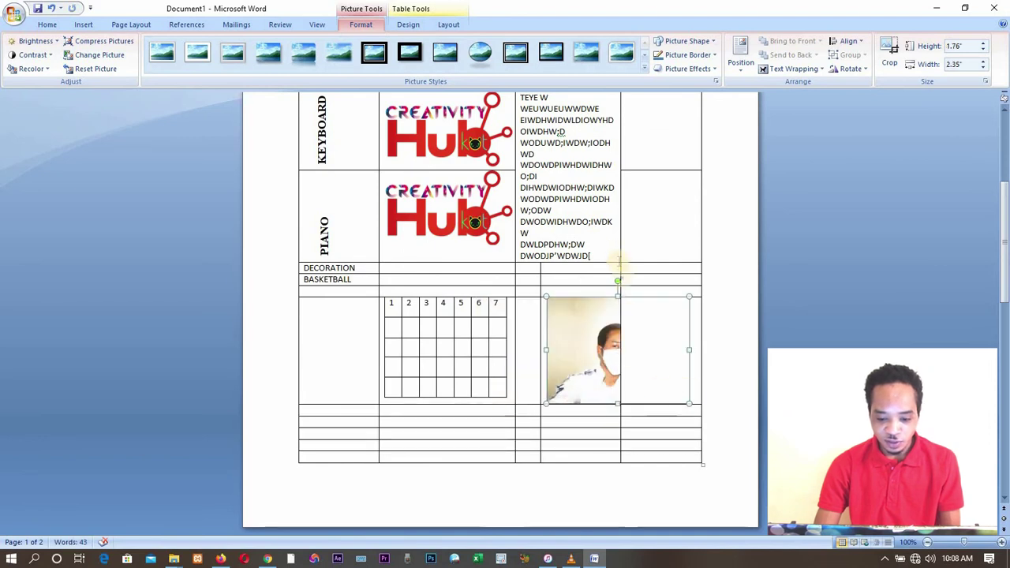
left_click_drag(621, 247, 671, 253)
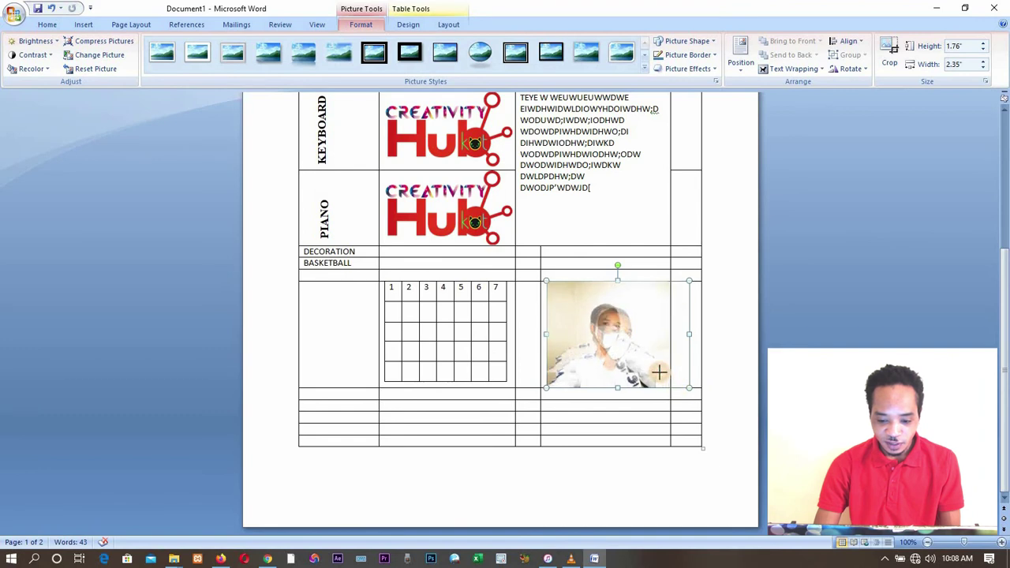
left_click_drag(645, 379, 669, 370)
left_click(678, 350)
Step: Review both tables, including the rotated KEYBOARD and PIANO labels, the nested table and the inserted pictures
scroll(627, 349, "up", 5)
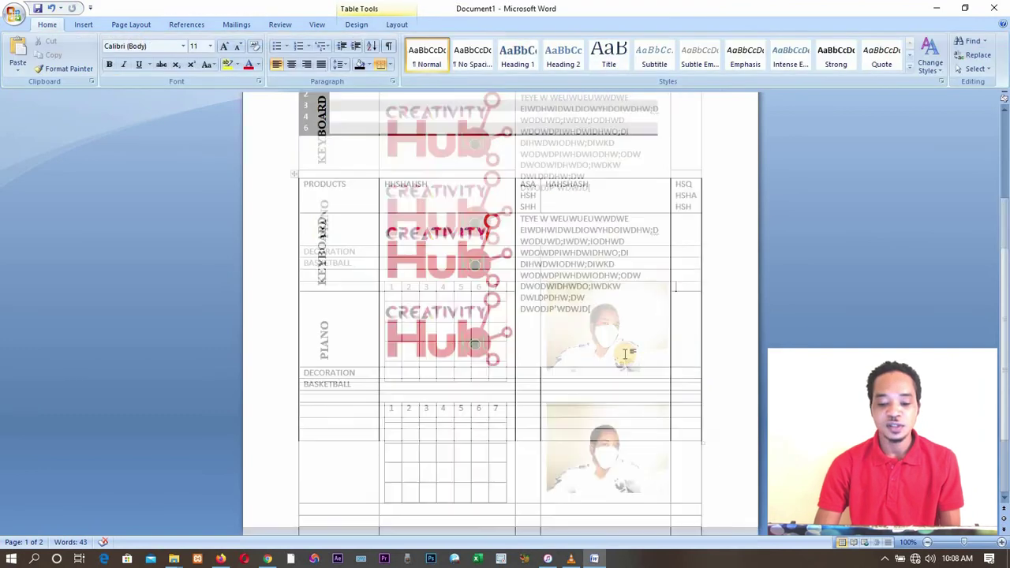
scroll(627, 351, "down", 5)
scroll(627, 339, "up", 6)
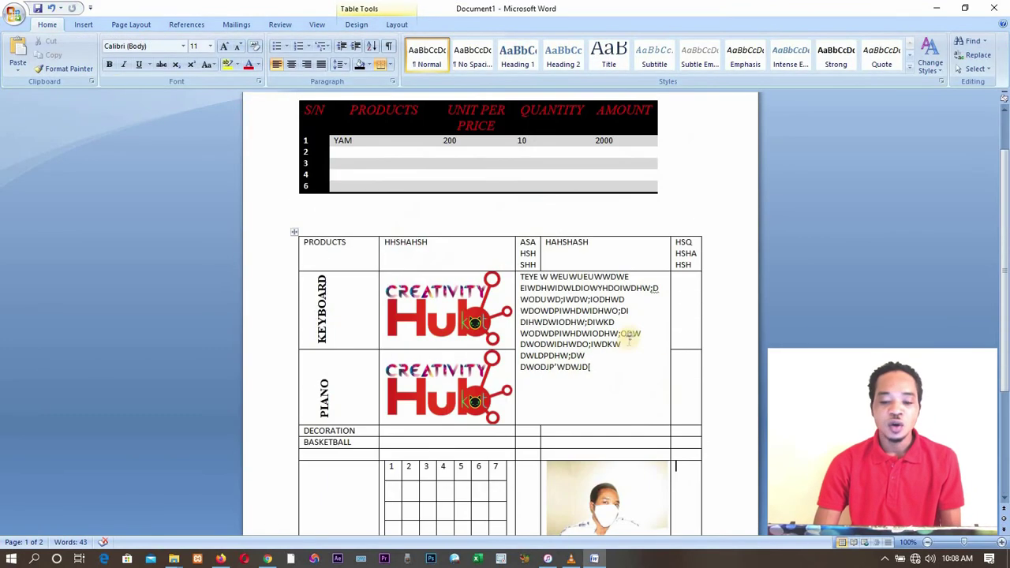
scroll(629, 334, "down", 5)
scroll(629, 333, "up", 4)
scroll(630, 333, "up", 2)
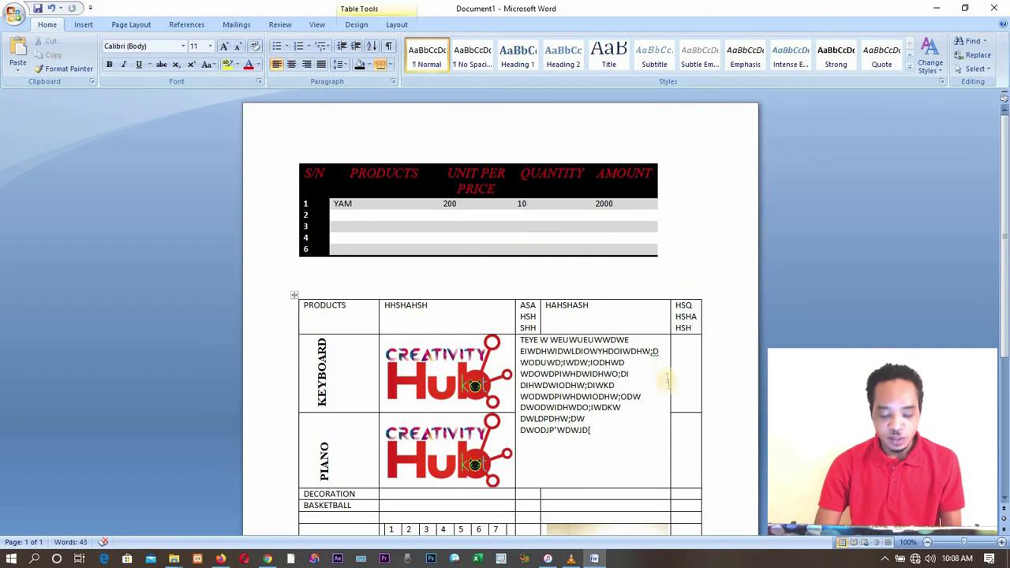
scroll(492, 424, "down", 2)
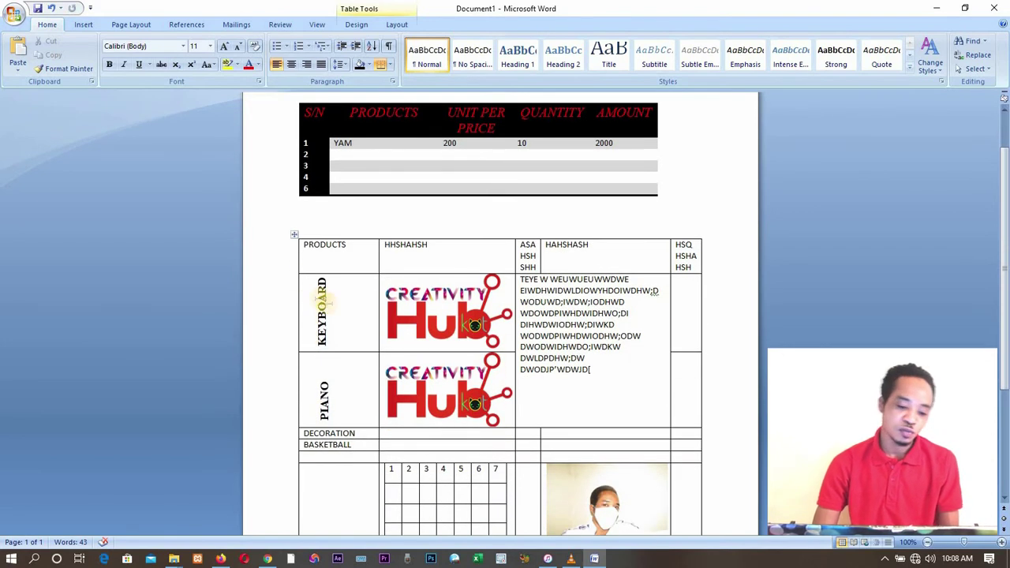
mouse_move(322, 345)
left_mouse_down()
mouse_move(321, 280)
mouse_move(325, 387)
mouse_move(326, 362)
left_mouse_up()
left_click(323, 280)
scroll(543, 335, "down", 1)
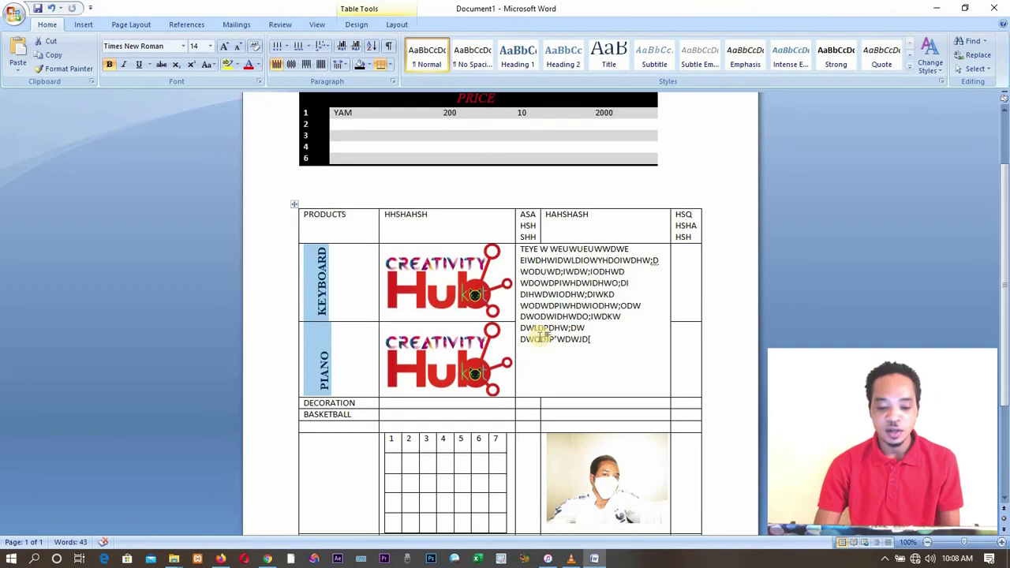
scroll(542, 335, "down", 5)
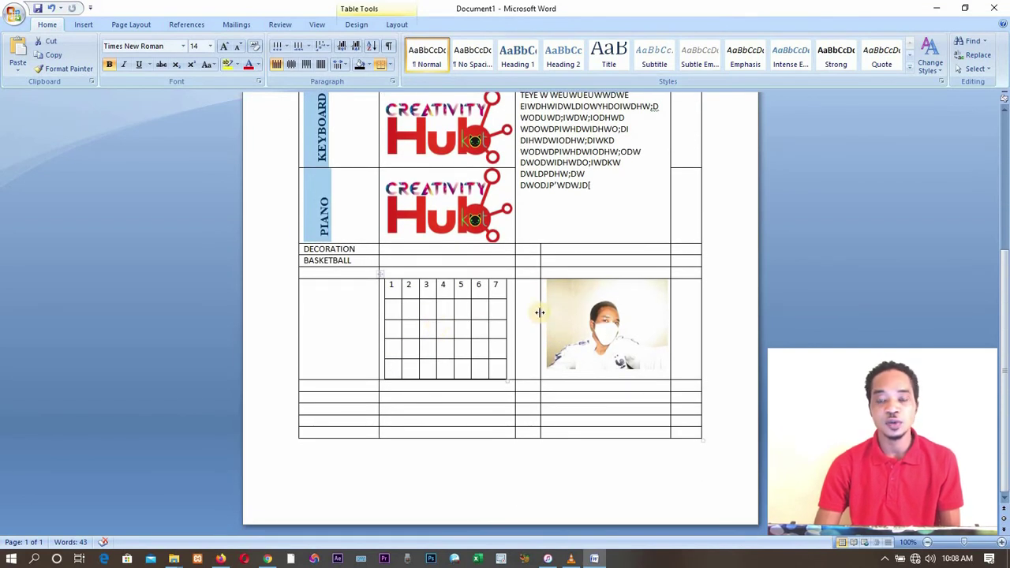
left_click(701, 439)
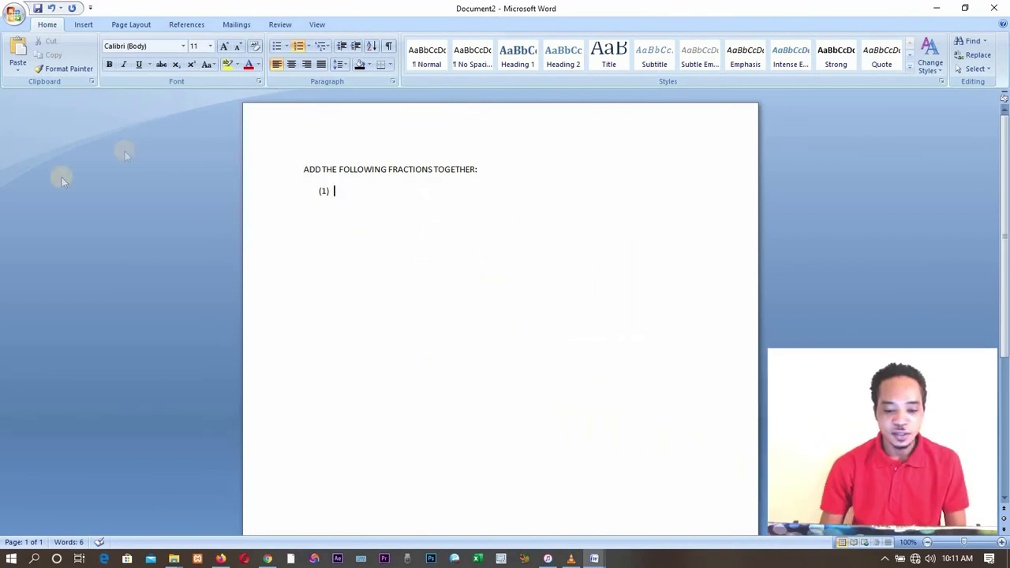
Step: Insert the built-in Expansion of a Sum equation at item (1) in Document2
left_click(83, 24)
left_click(695, 70)
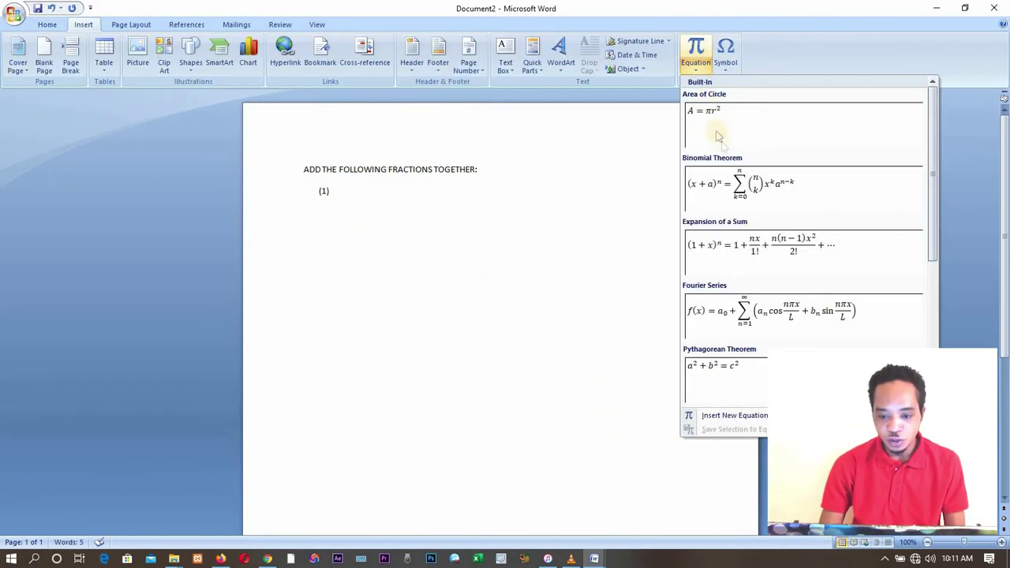
left_click(738, 246)
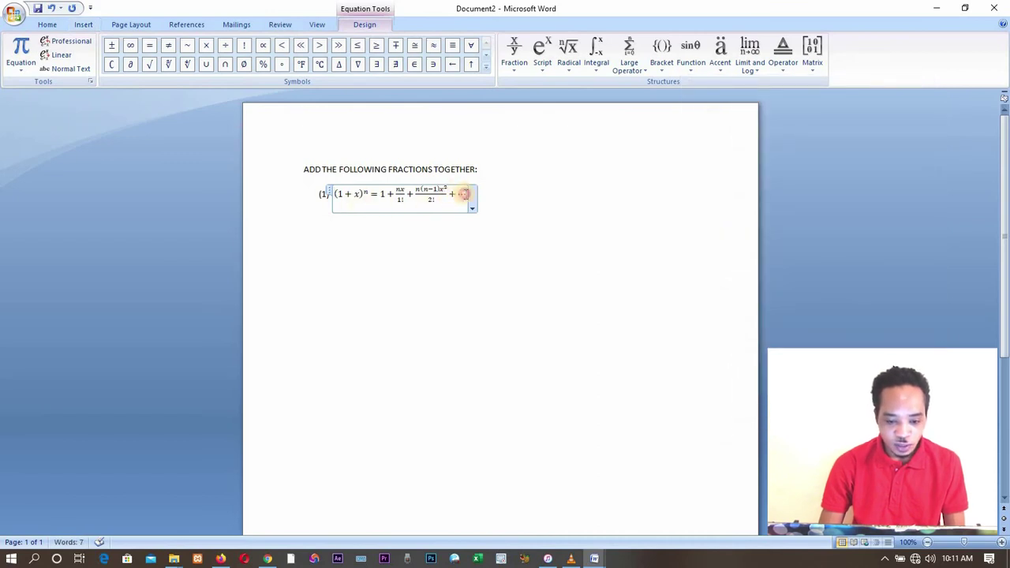
Step: Delete every term of the equation except the fraction nx/1!
left_click_drag(464, 194, 407, 199)
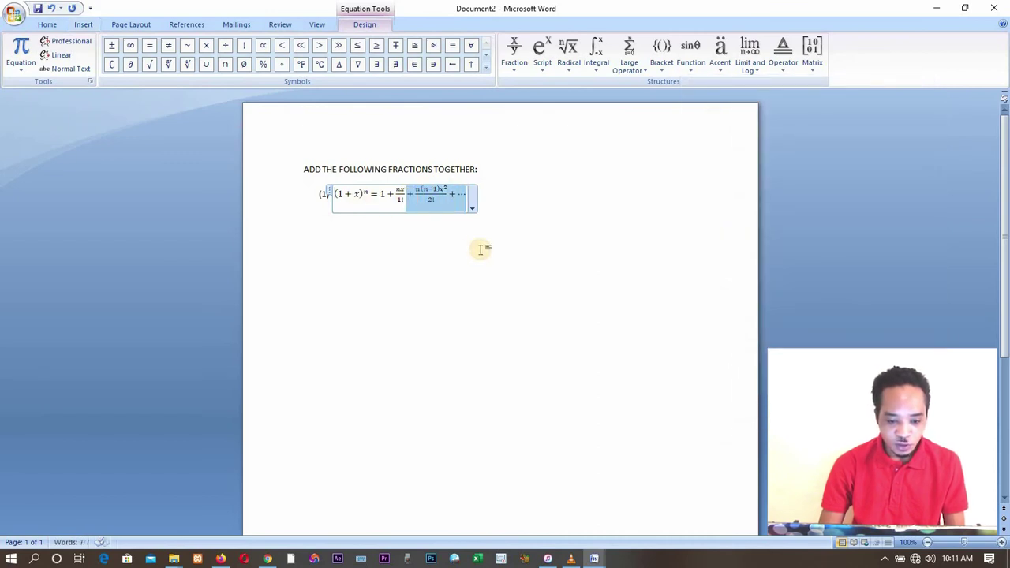
key("Delete")
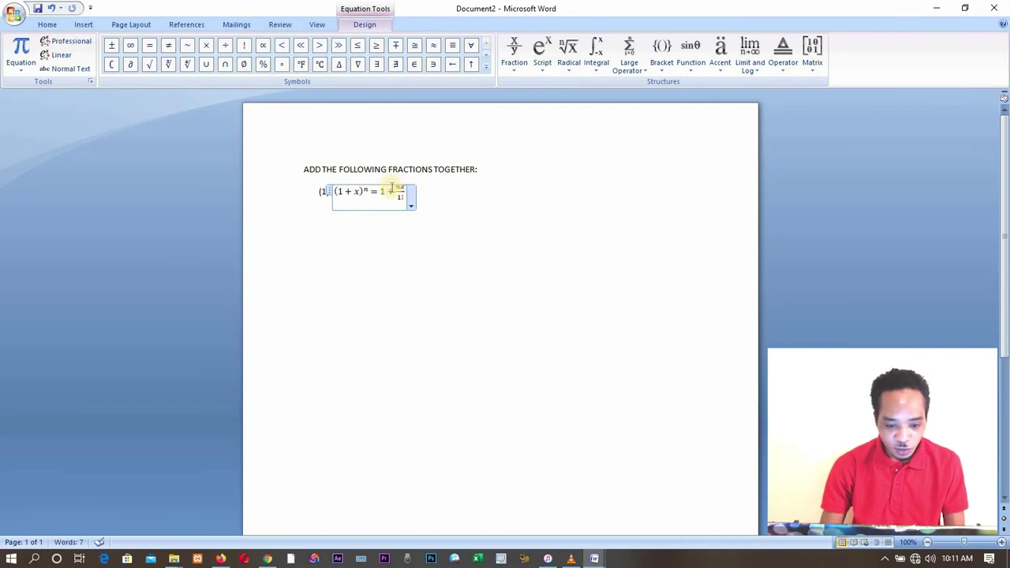
left_click_drag(396, 191, 342, 197)
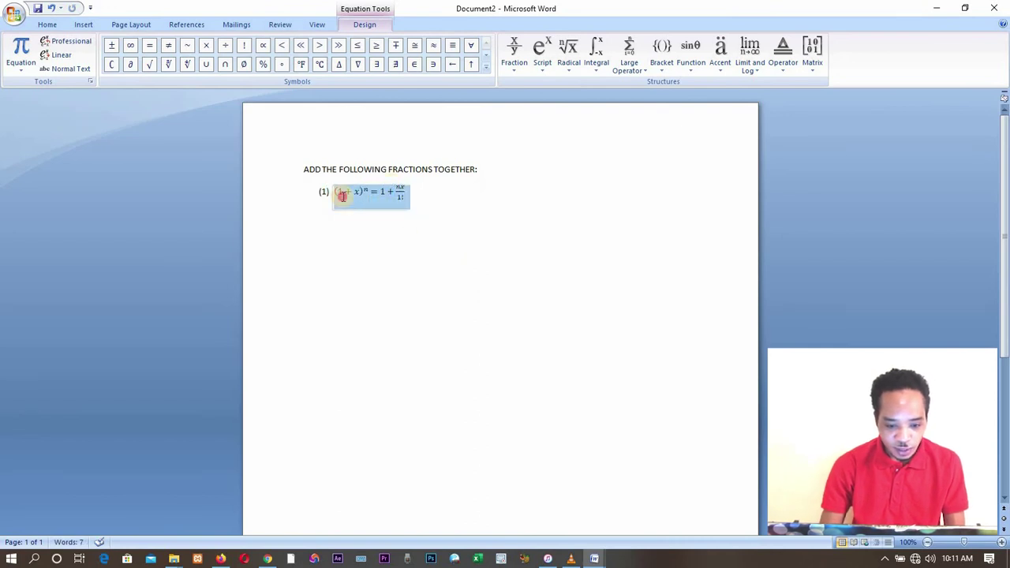
left_click(397, 193)
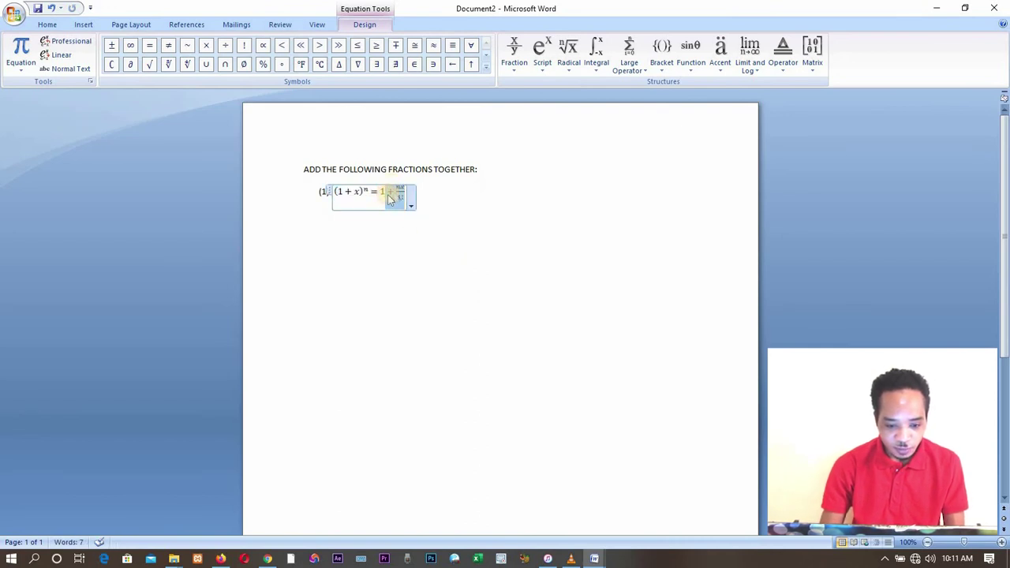
left_click_drag(395, 191, 346, 192)
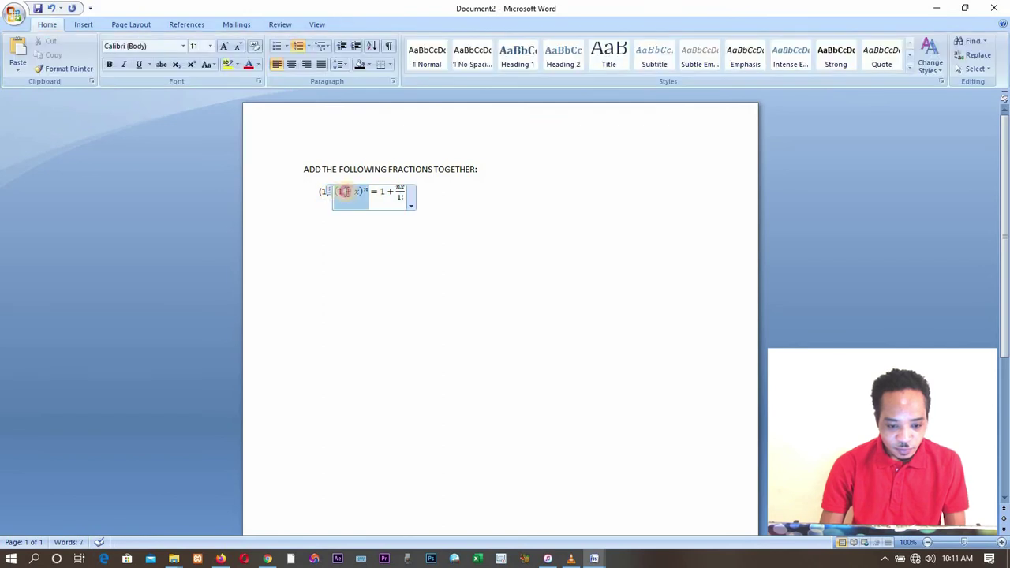
left_click(392, 193)
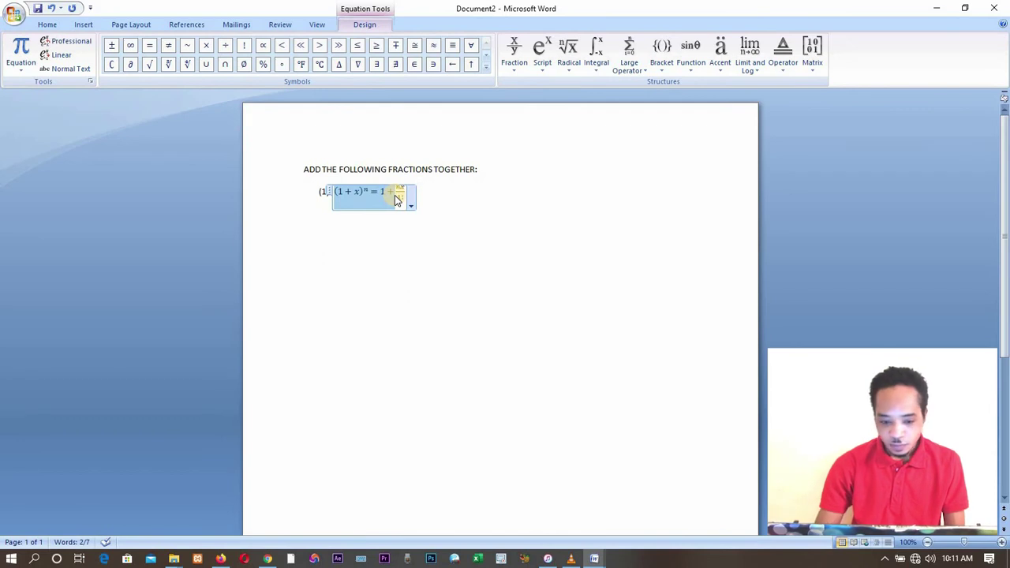
key("Delete")
left_click(371, 192)
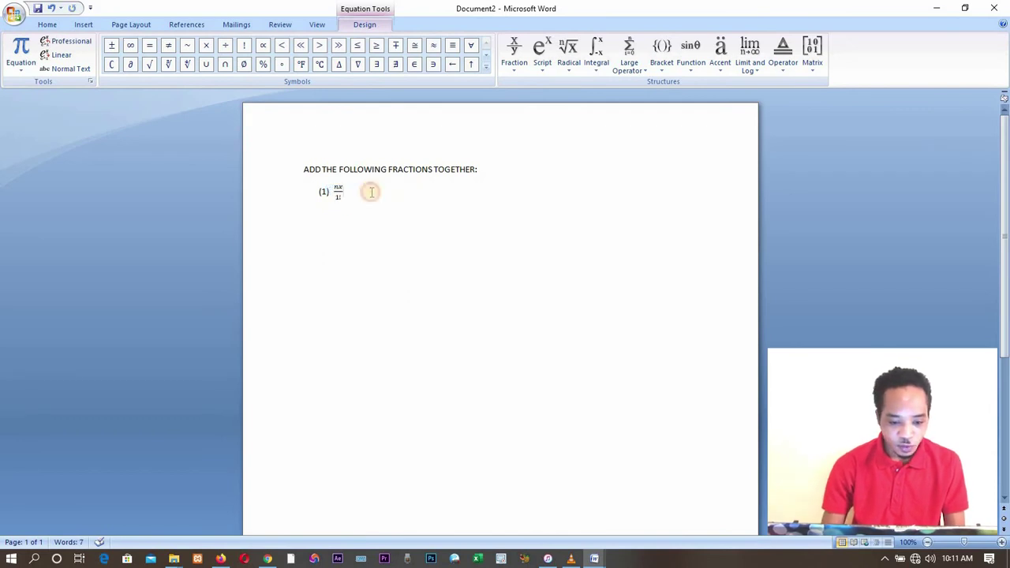
Step: Increase the font size of the nx/1! fraction at item (1) to 18
left_click_drag(345, 196, 332, 189)
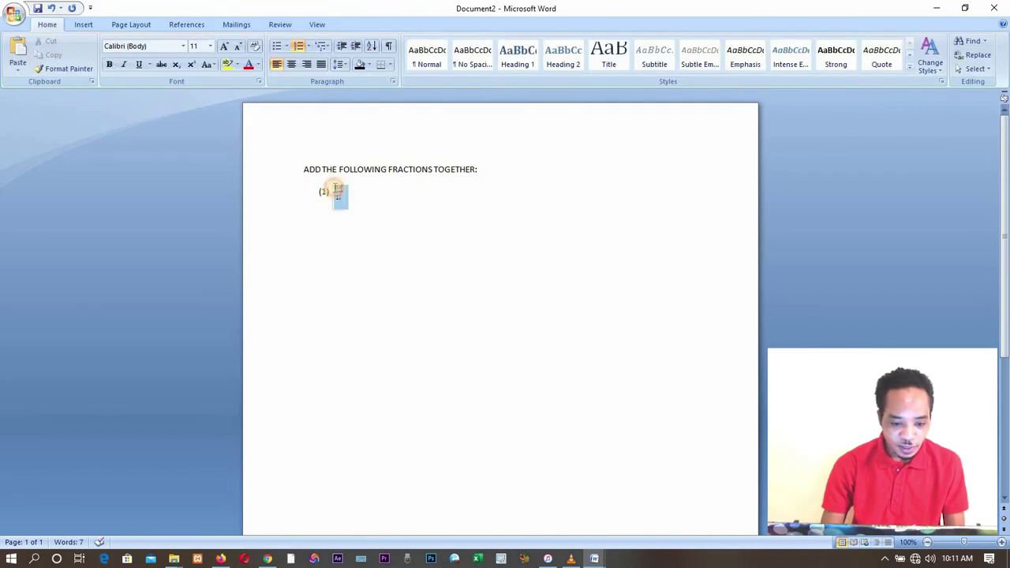
left_click(49, 26)
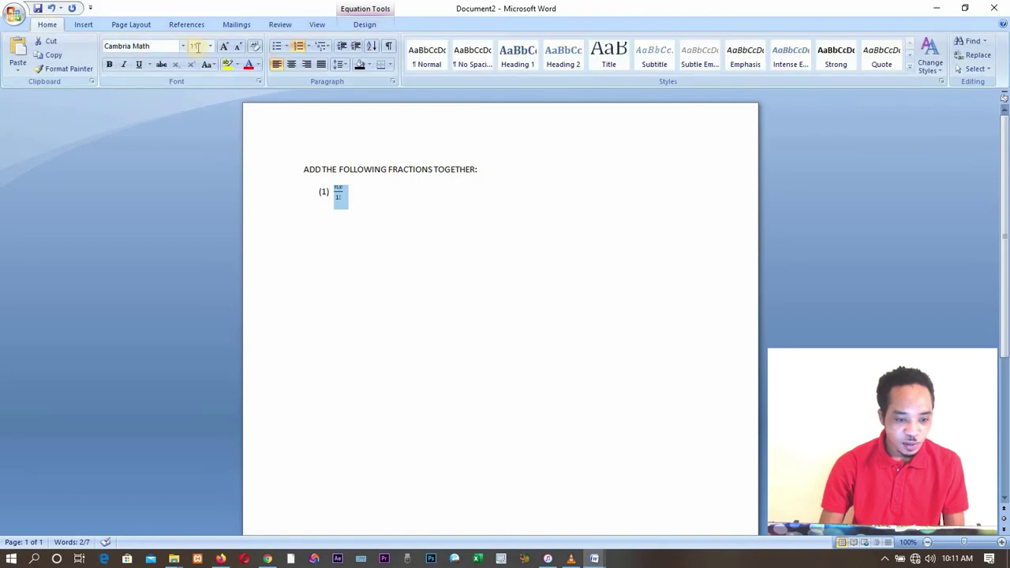
left_click(228, 47)
left_click(228, 47)
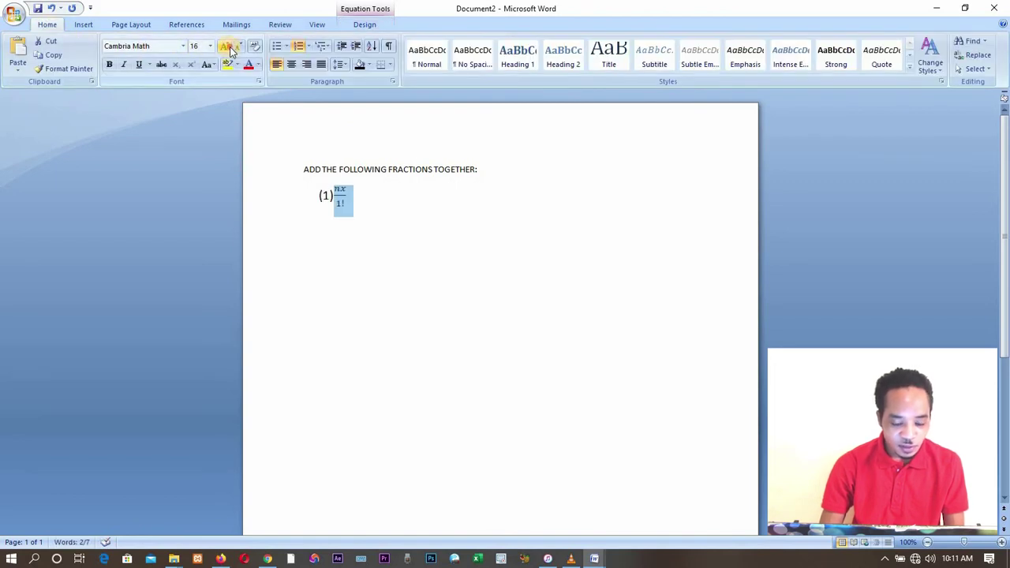
left_click(228, 48)
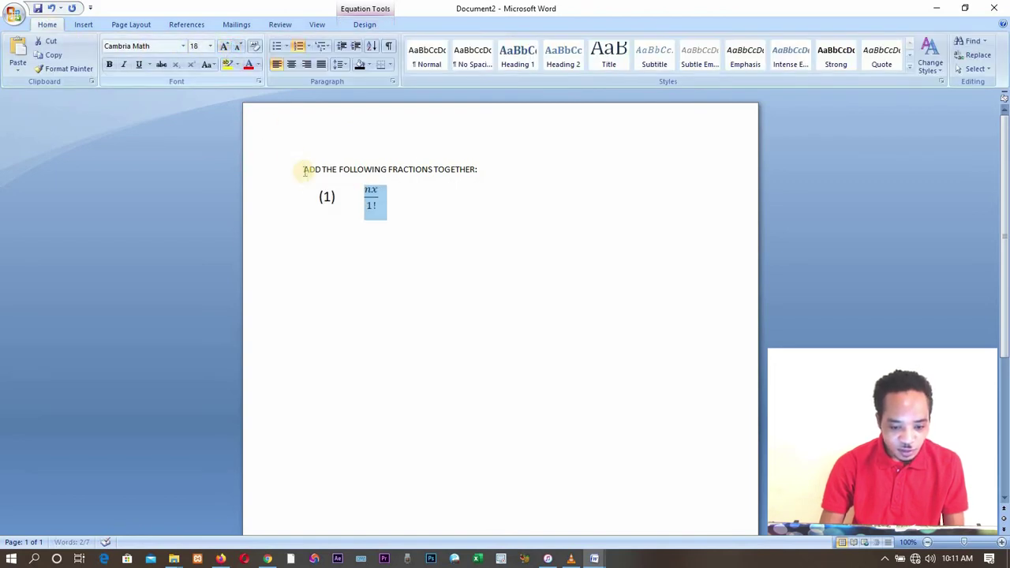
left_click(401, 242)
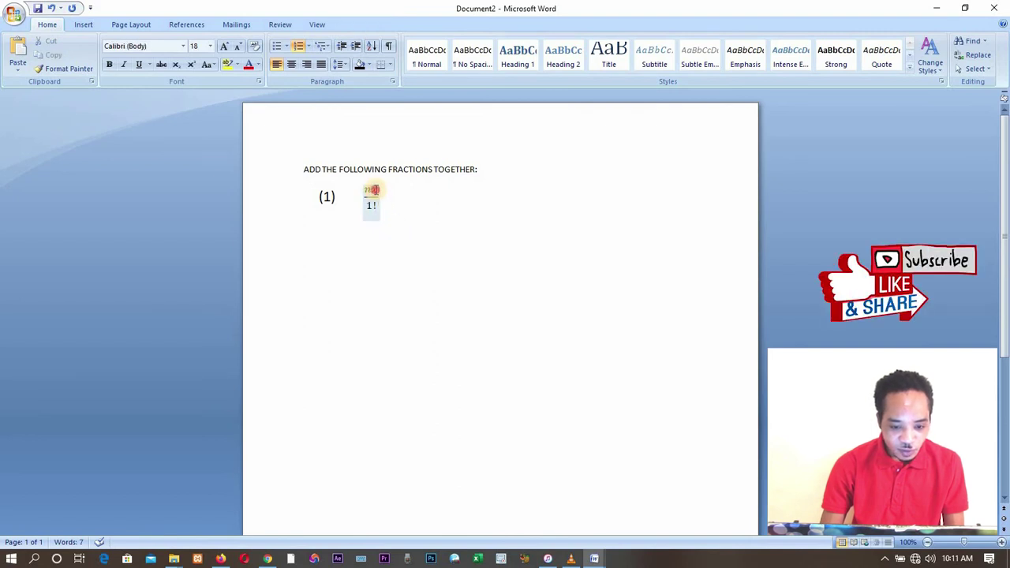
Step: Replace the fraction's numerator with 3 and its denominator with 5 at item (1)
left_click(371, 190)
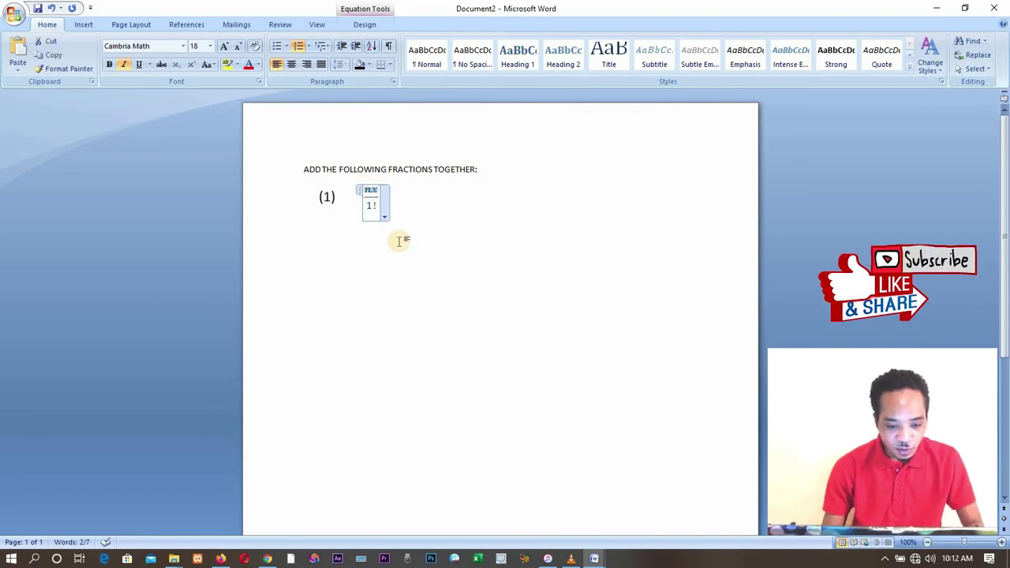
type("3")
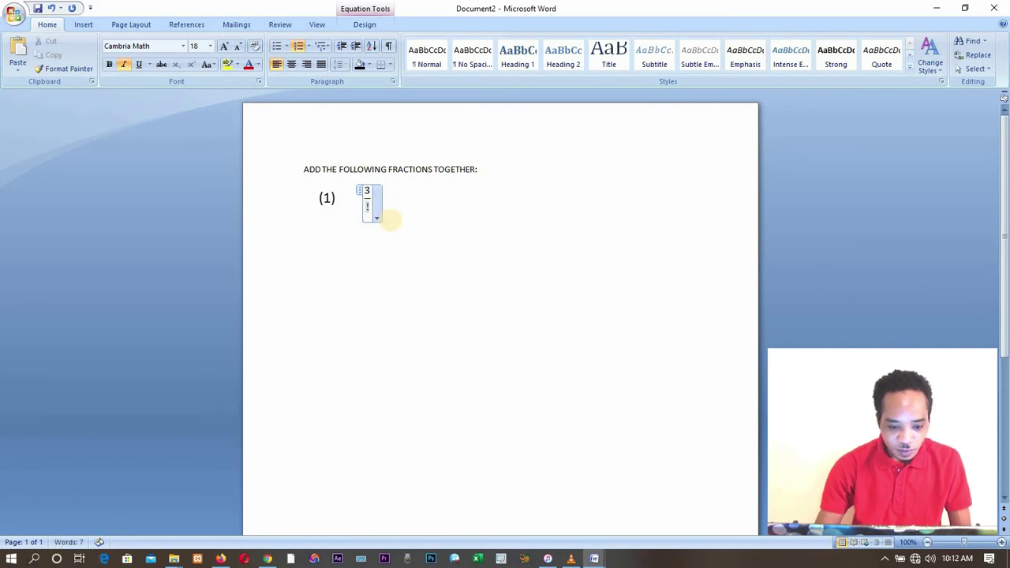
double_click(391, 221)
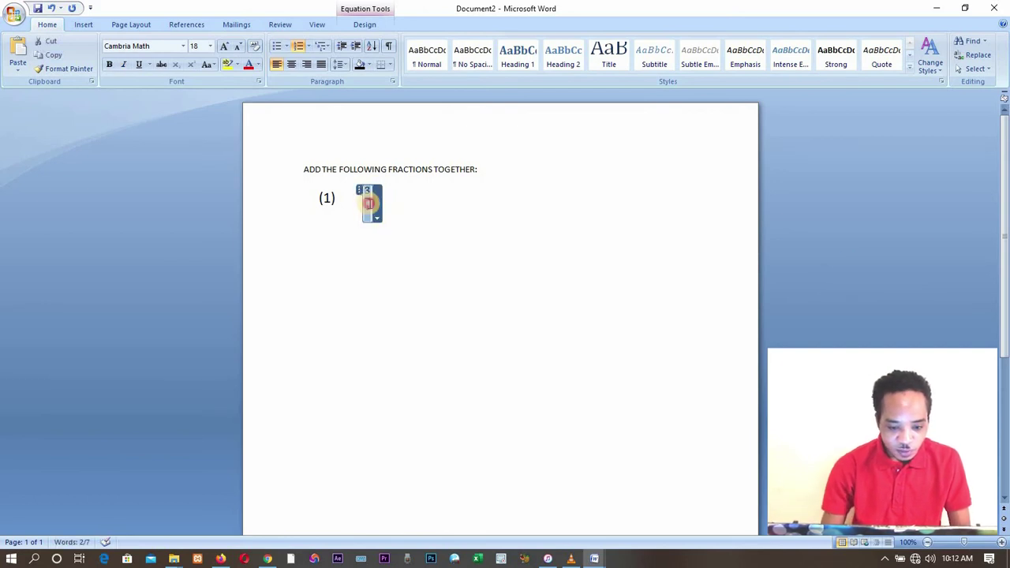
left_click(368, 203)
left_click(367, 210)
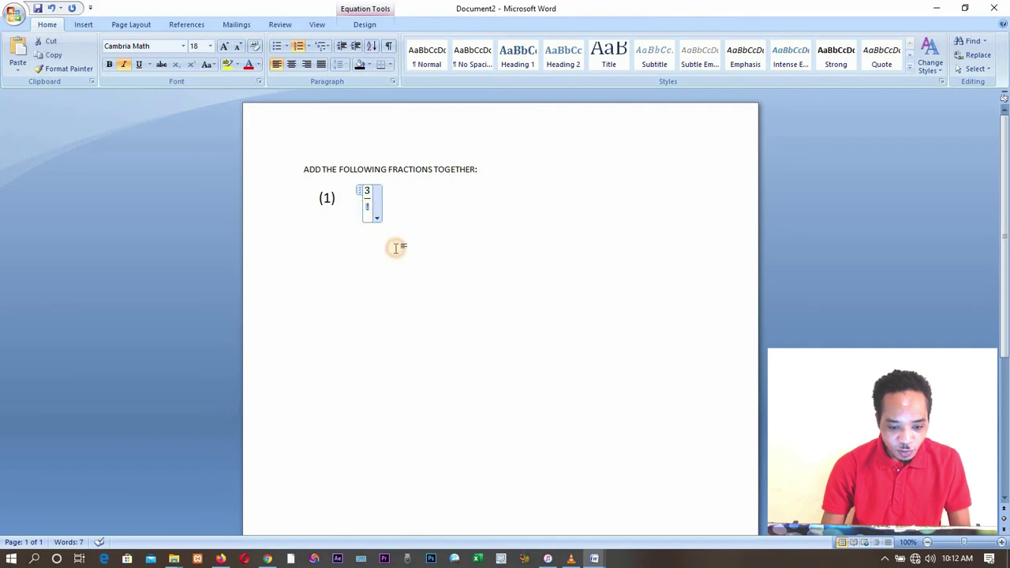
type("5")
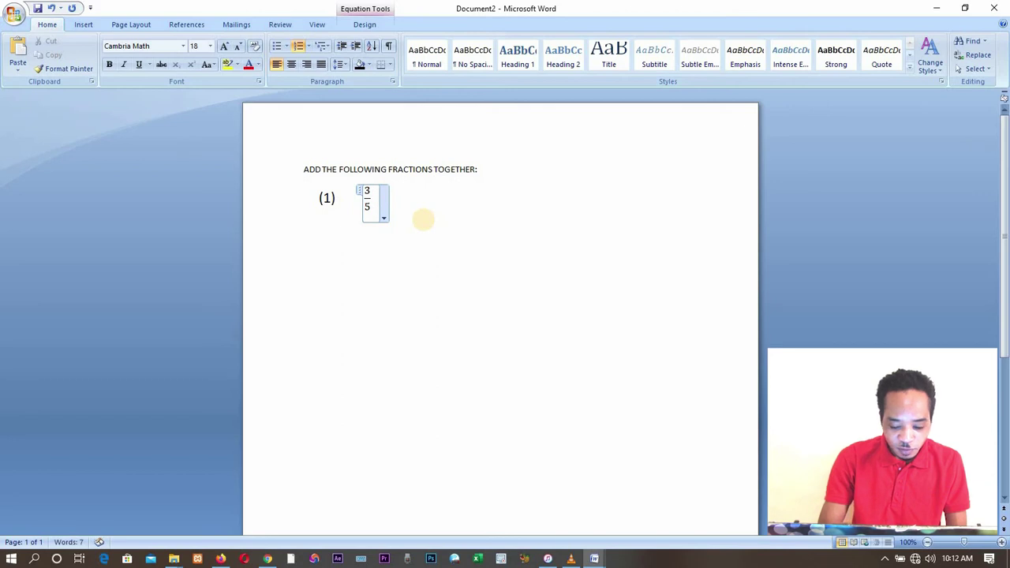
Step: Add a plus sign and a second 3/5 fraction after the first fraction in the item (1) equation
type("+")
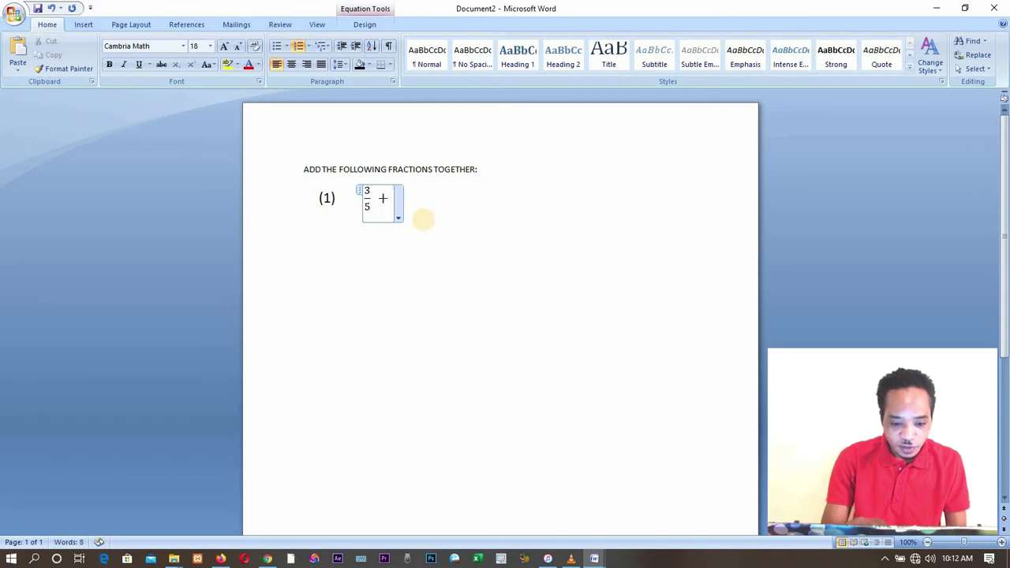
left_click(399, 206)
type("3/5")
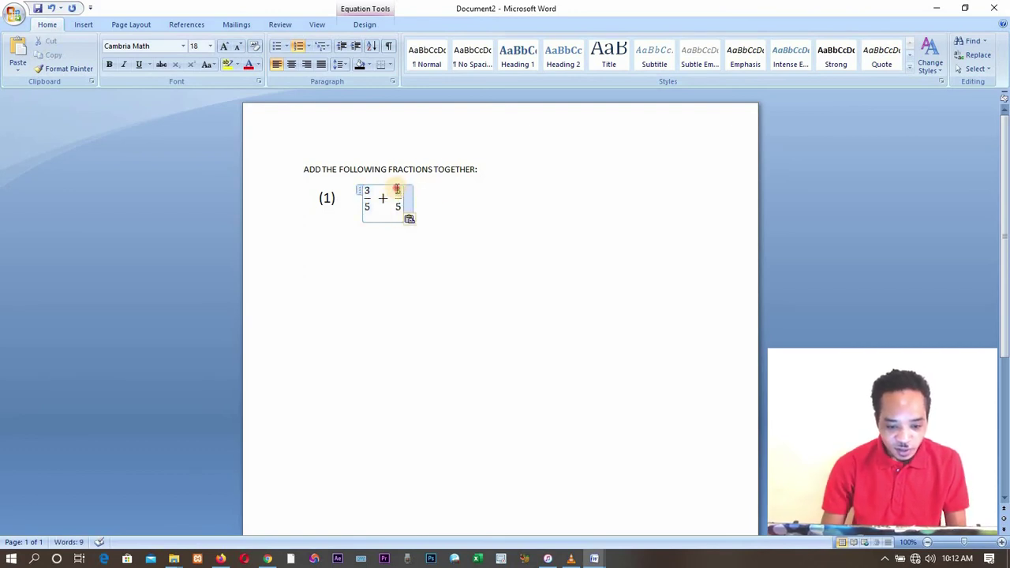
Step: Change the second fraction's numerator to 2 and add an equals sign after the equation at item (1)
double_click(399, 191)
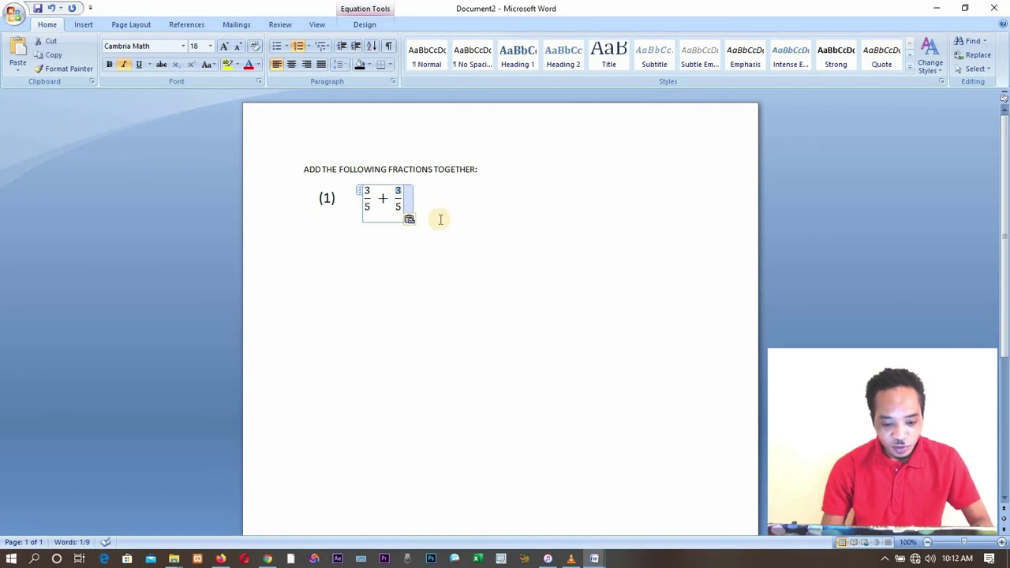
type("2")
left_click(446, 248)
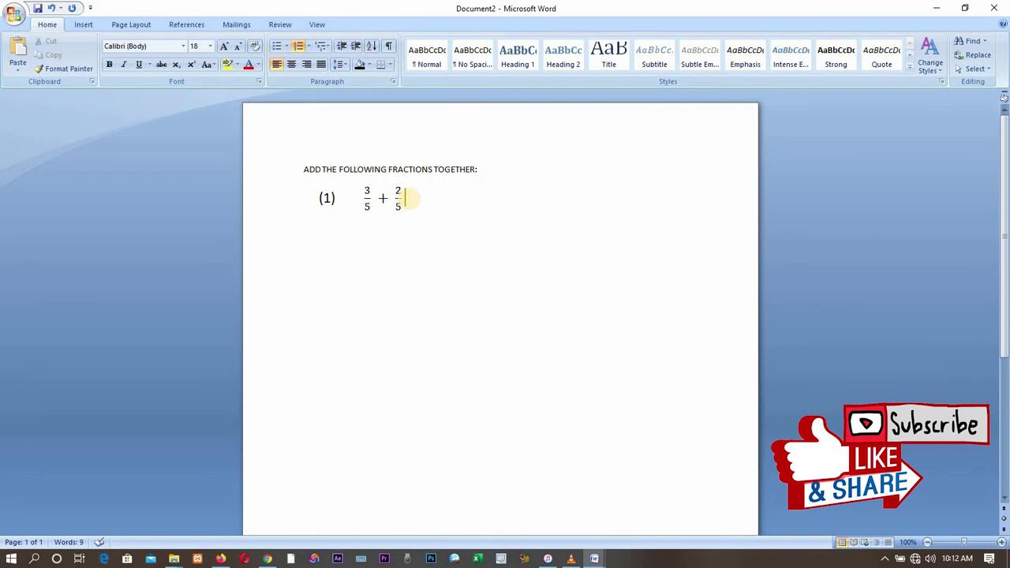
type("=")
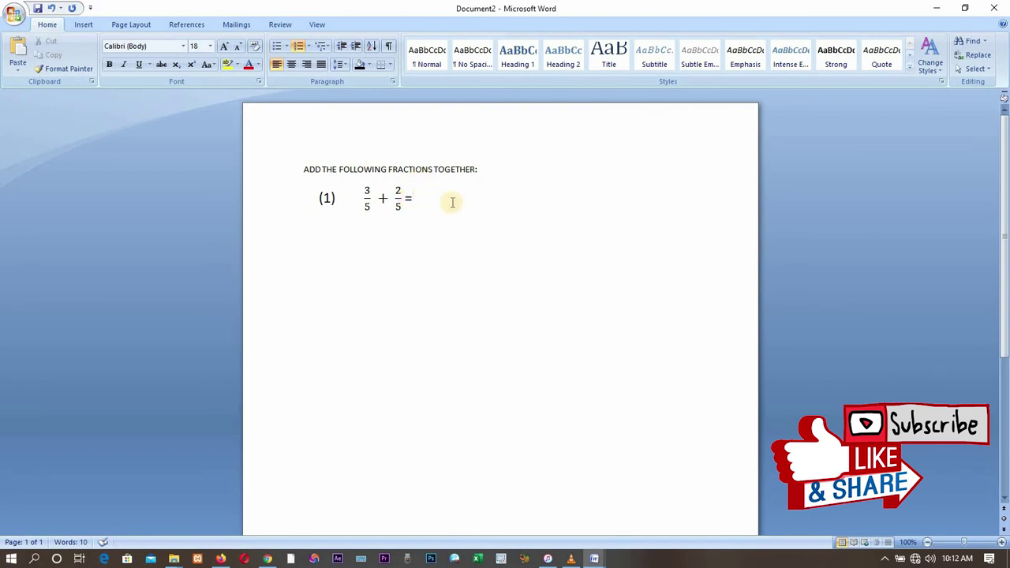